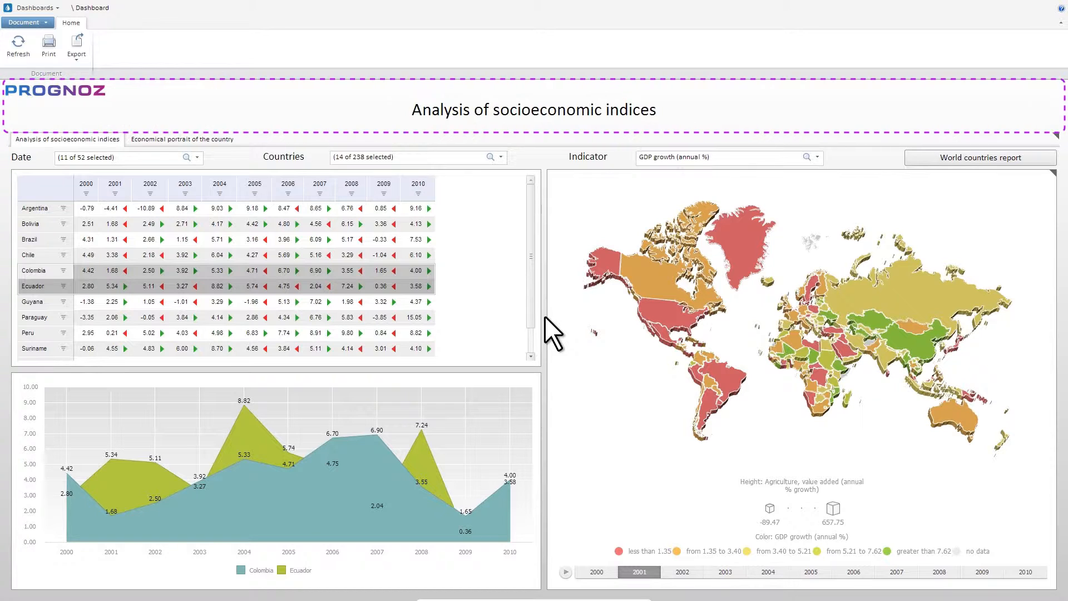
Limit the dashboard's Date selection to the years 2005 to 2010
click(197, 158)
drag(82, 228, 82, 284)
click(197, 157)
Compare GDP growth in the chart for Bolivia and Brazil, and for Colombia and Ecuador, by selecting their table rows
click(52, 225)
ctrl+click(49, 242)
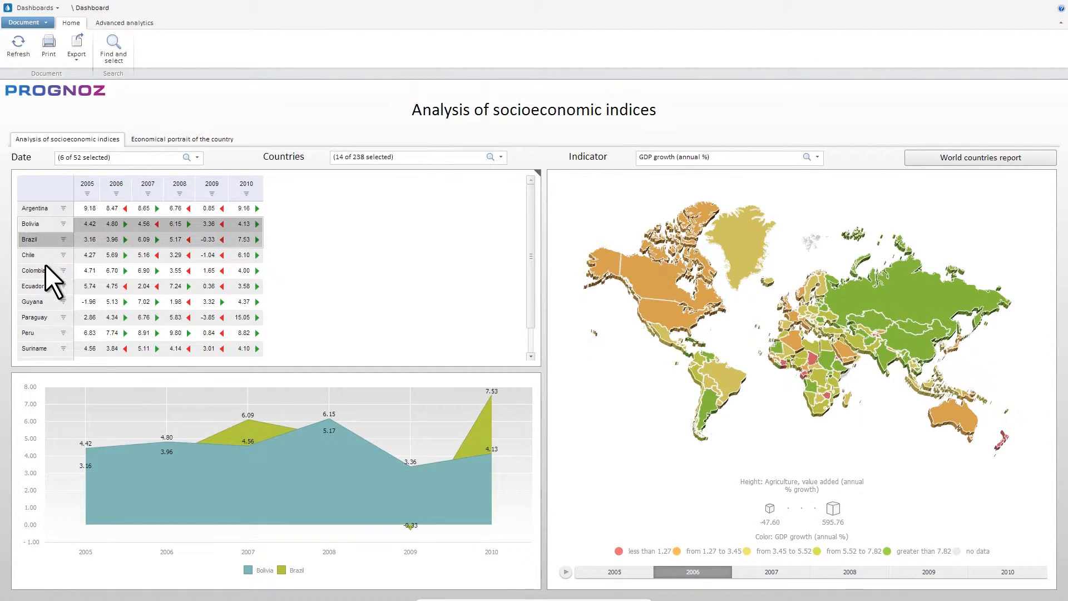
drag(45, 272, 45, 285)
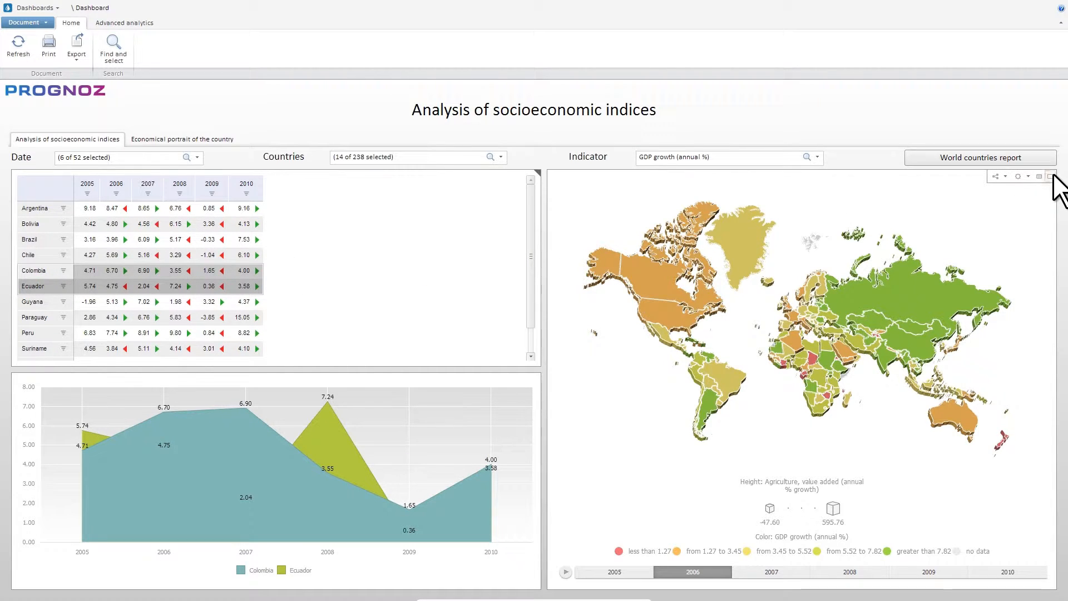
Play the maximized world map's timeline from 2005 to 2010, restore the map's size, and view the Economical portrait of the country page
click(1049, 176)
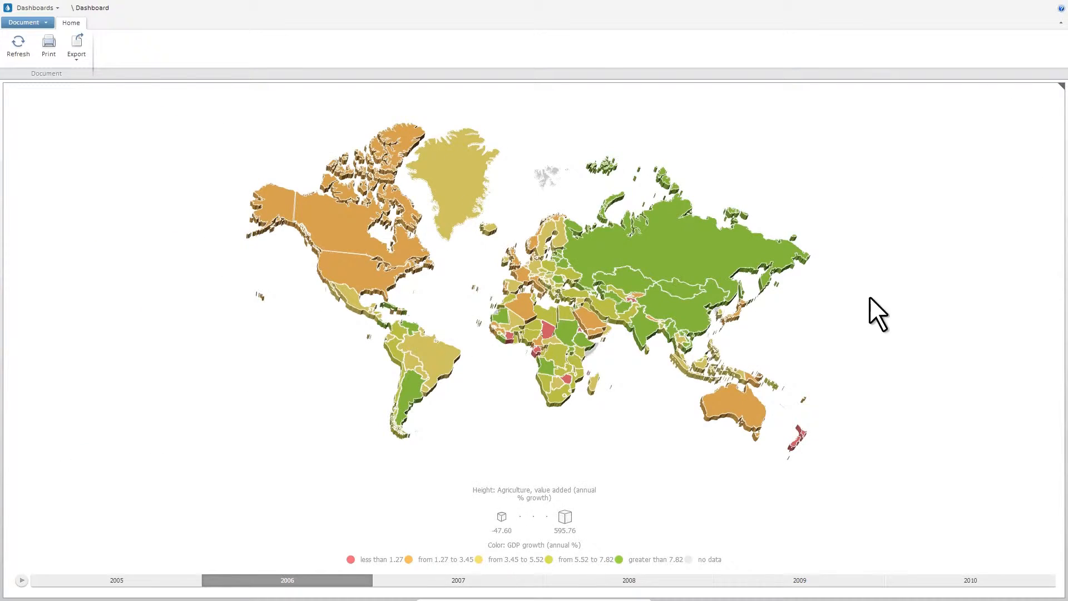
click(100, 584)
click(22, 580)
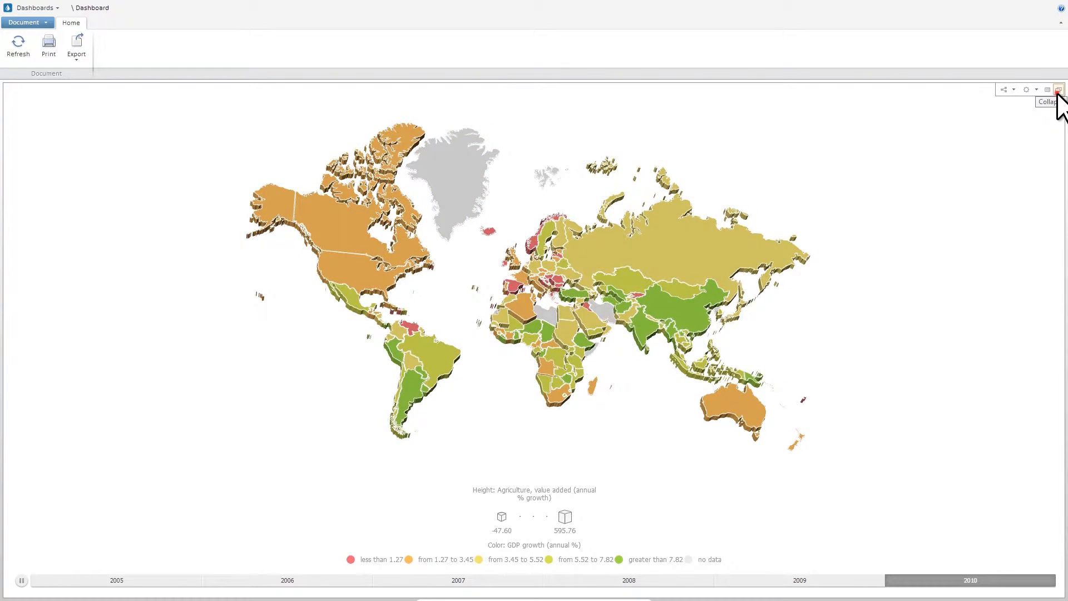
click(1058, 89)
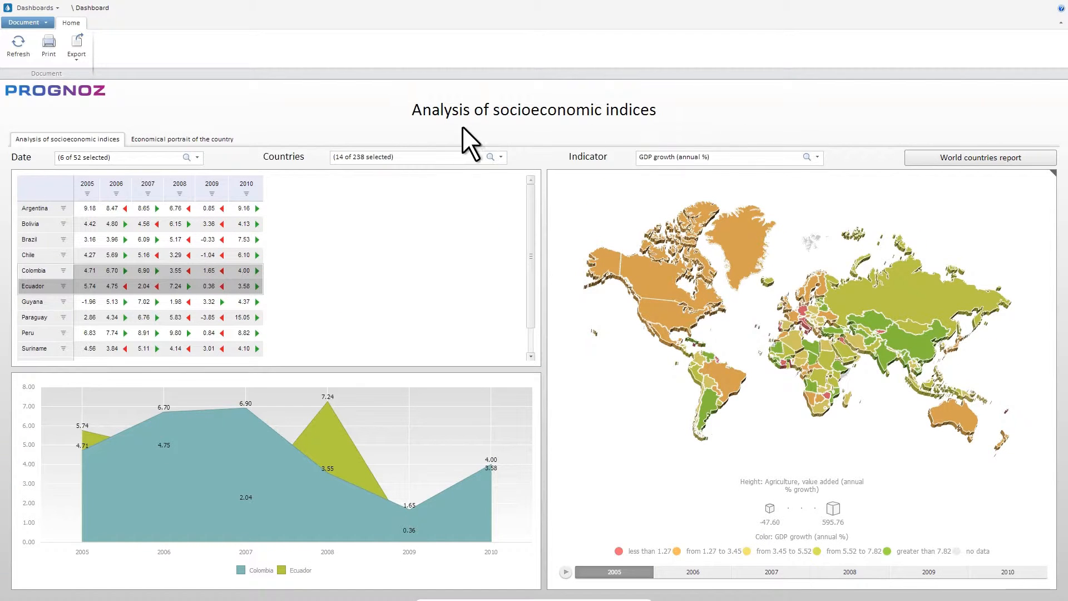
click(221, 142)
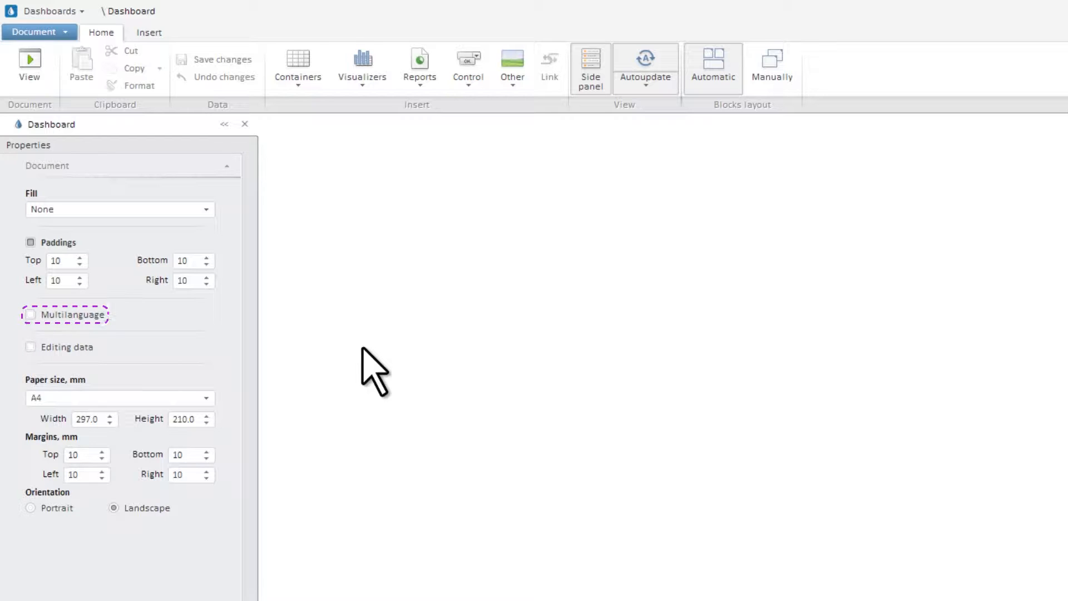
Enable Multilanguage for the new dashboard and set its background to Gradient fill
click(30, 314)
click(206, 210)
click(101, 264)
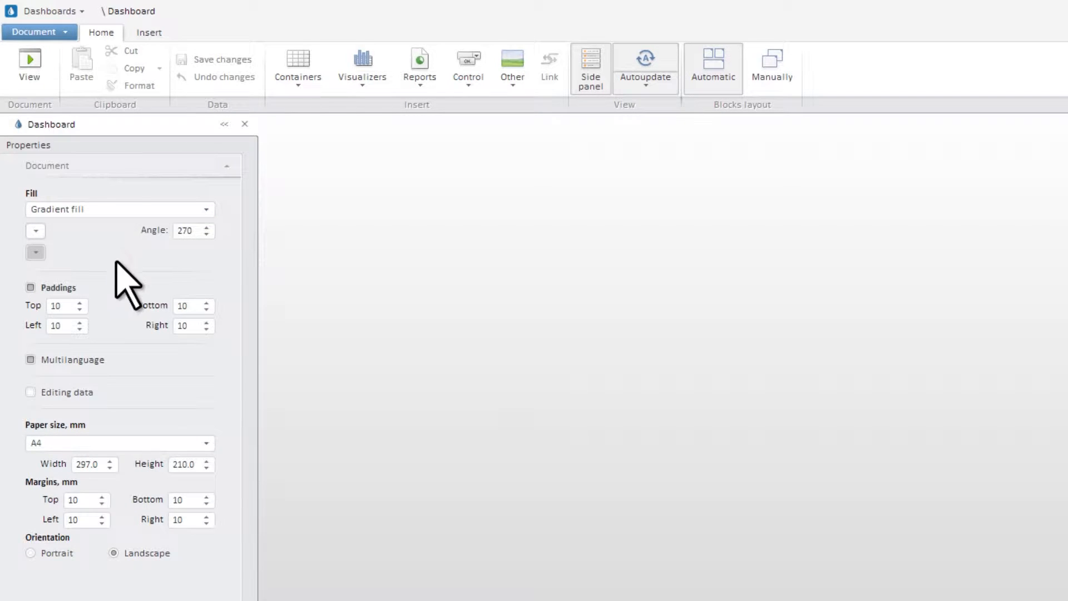
Insert the PROGNOZ Logo.png image and shrink it to a small logo in the dashboard's upper-left corner
click(522, 91)
click(546, 120)
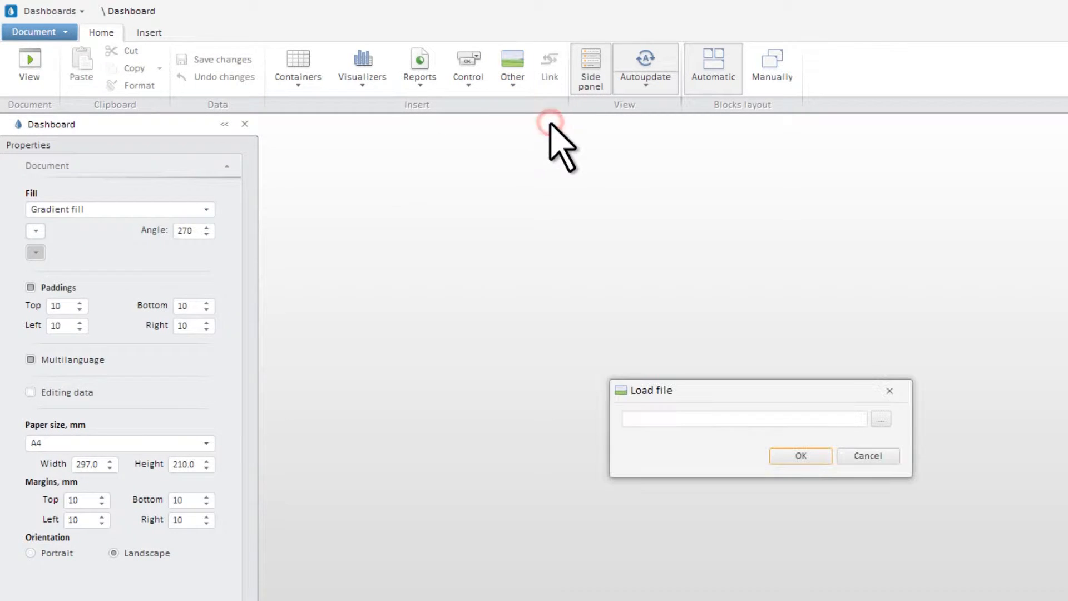
click(882, 420)
click(208, 168)
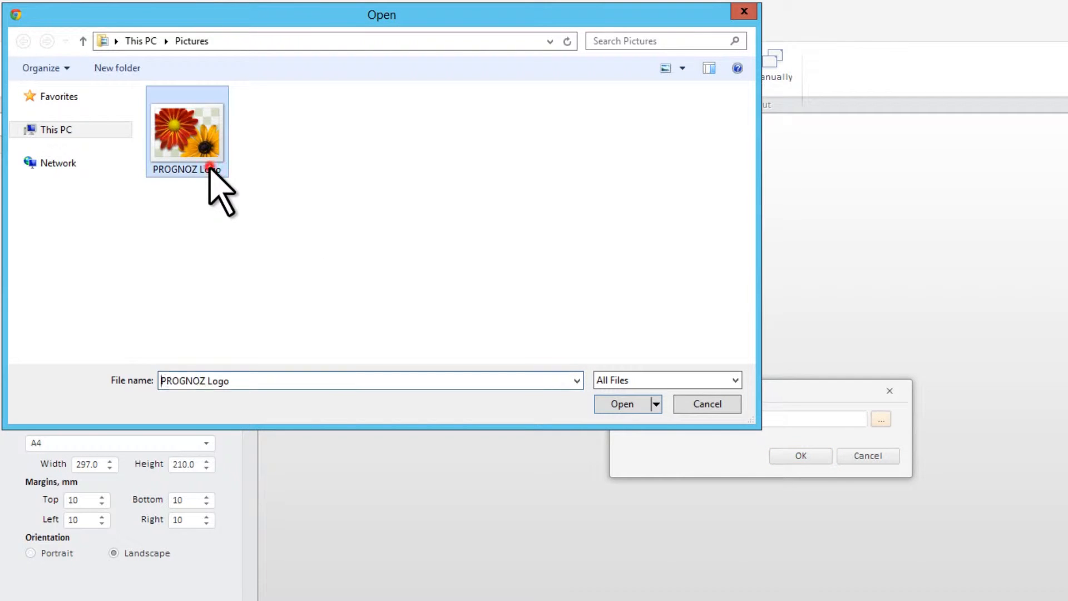
click(632, 405)
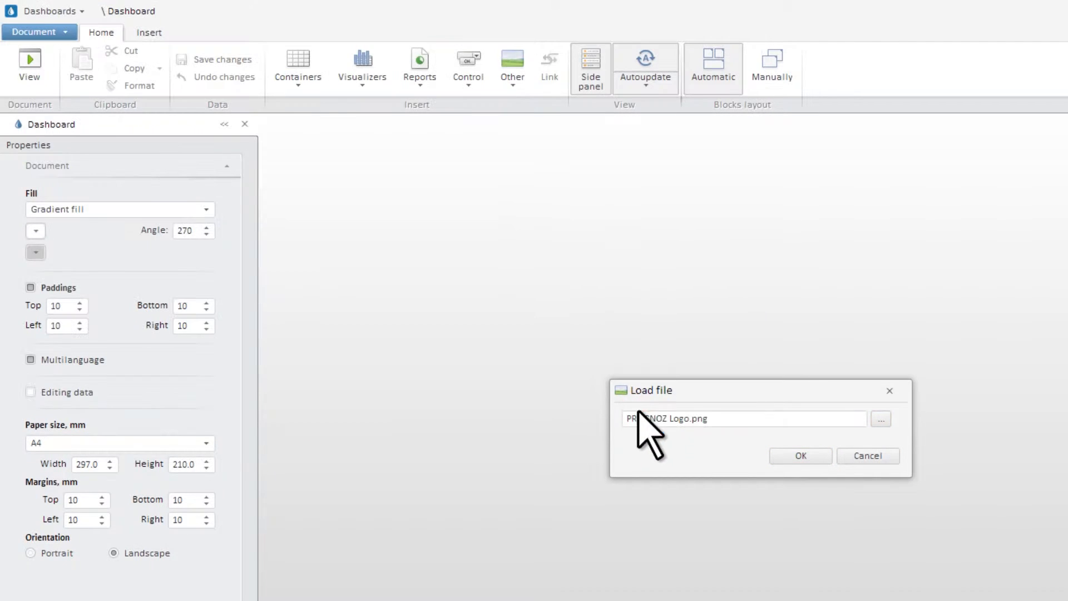
click(816, 457)
drag(1059, 595, 268, 101)
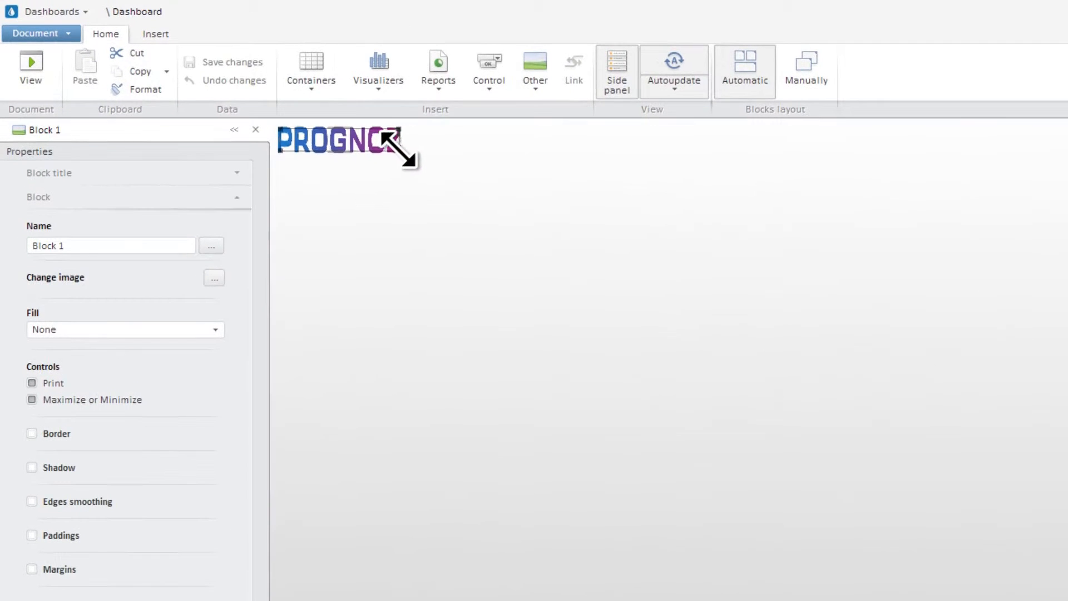
Add a text label block beside the logo and reduce its height to a narrow header strip
click(547, 89)
click(569, 112)
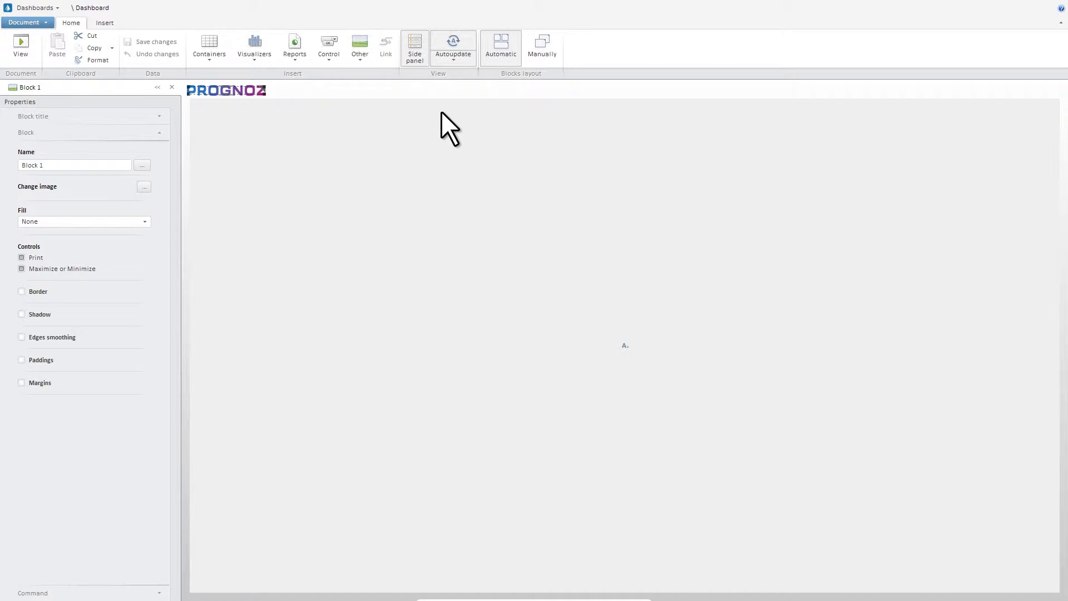
click(532, 91)
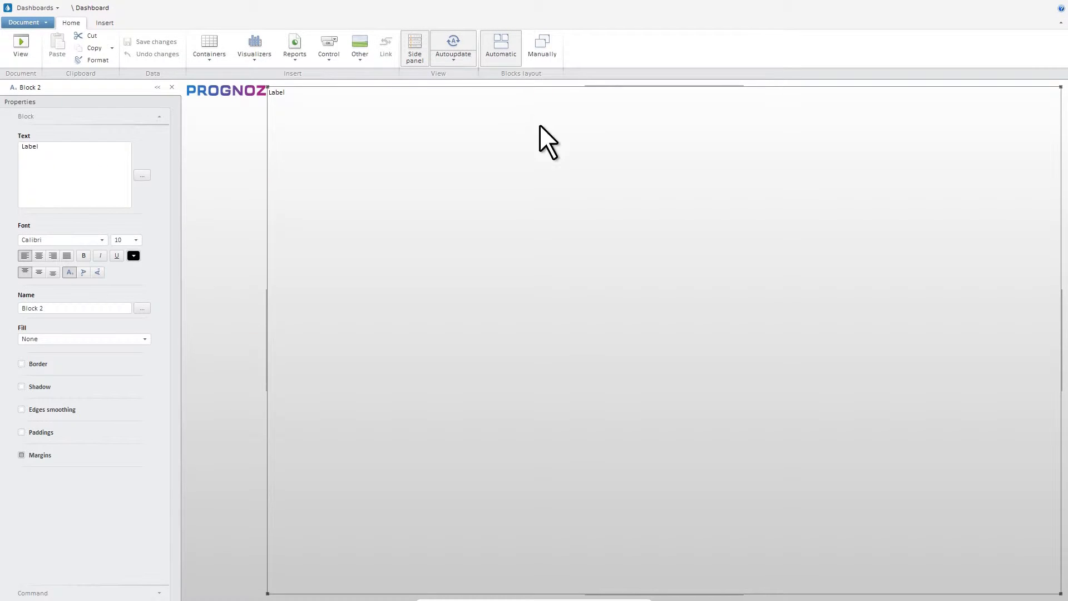
drag(675, 593, 650, 132)
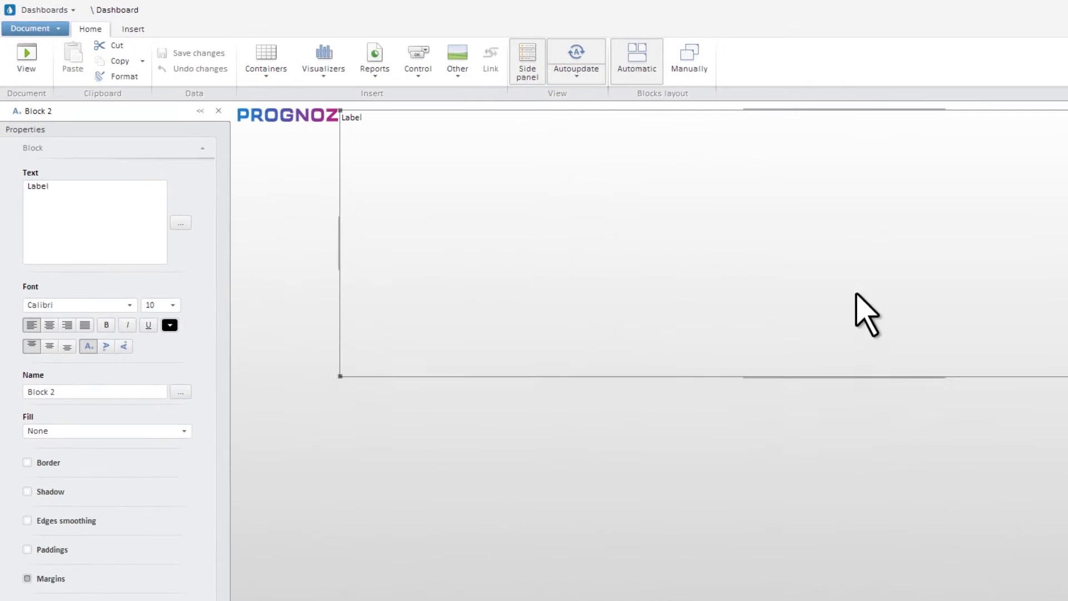
drag(825, 167, 821, 141)
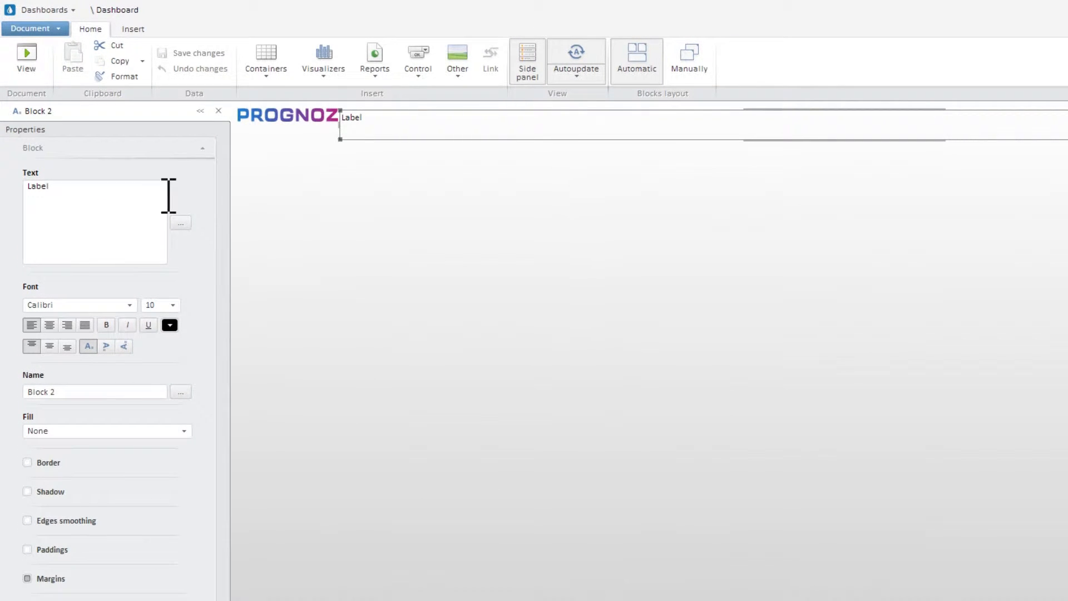
Set the label's text to "Analysis of socioeconomic indices" and format it at font size 24, centered horizontally
key(ctrl+a)
text(Analysis of socioeconomic indices)
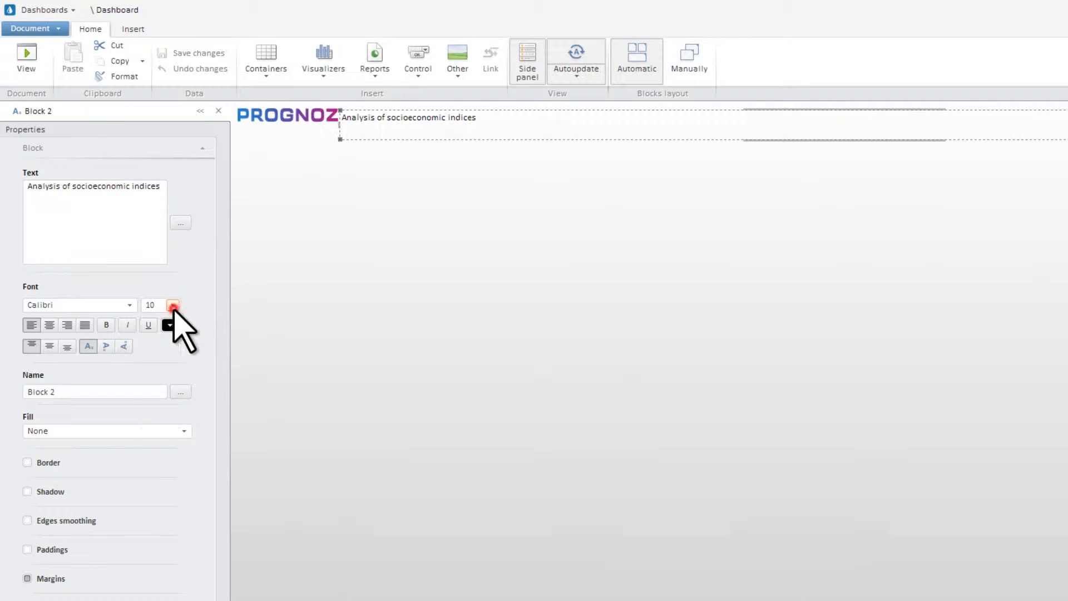
click(173, 304)
click(151, 401)
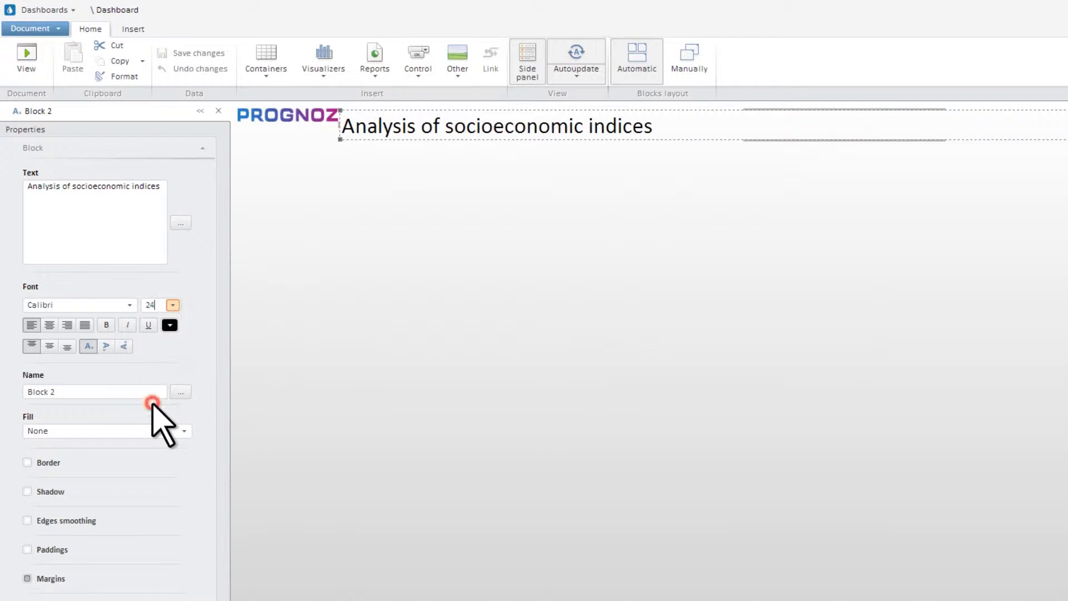
click(50, 326)
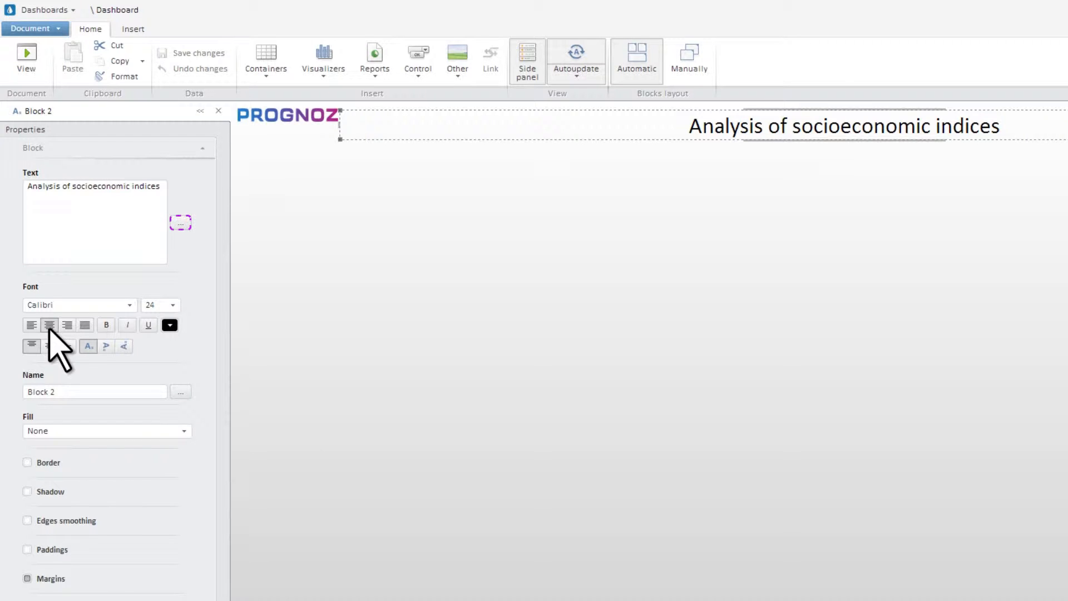
Add the French (France) translation "Rapport sur des indicateurs socio-économiques" to the header label
click(183, 226)
click(617, 461)
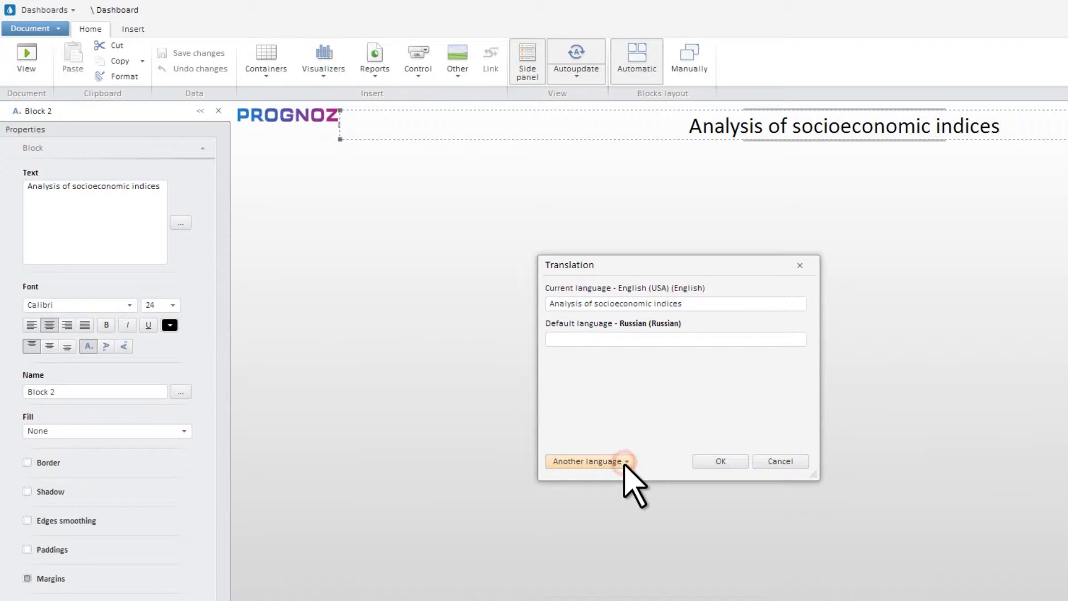
drag(786, 479, 791, 517)
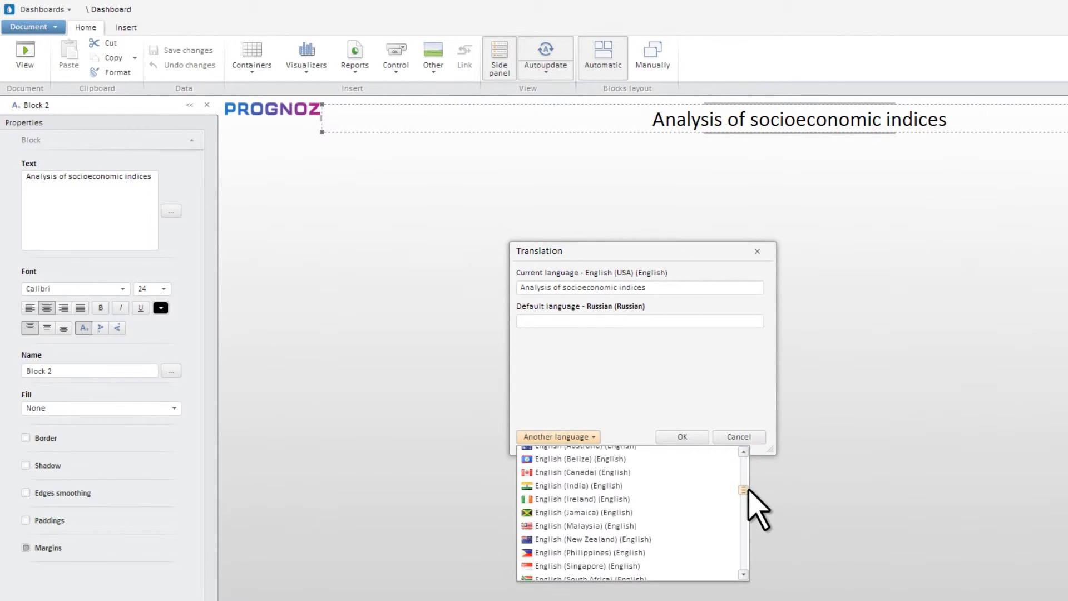
drag(748, 490, 747, 500)
click(606, 474)
click(757, 363)
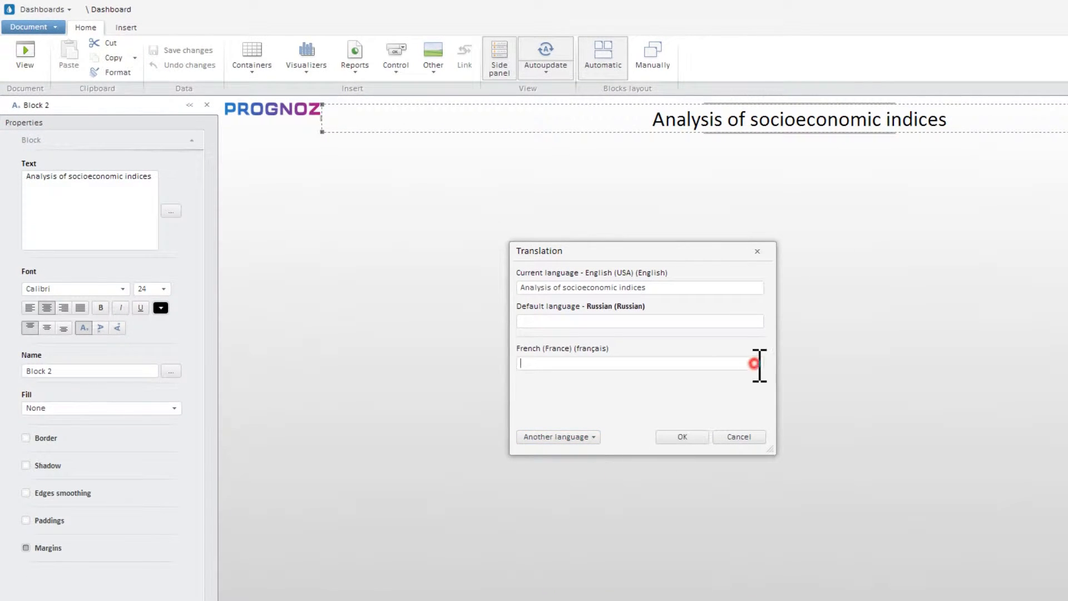
text(Rapport sur des indicateurs socio-économiques)
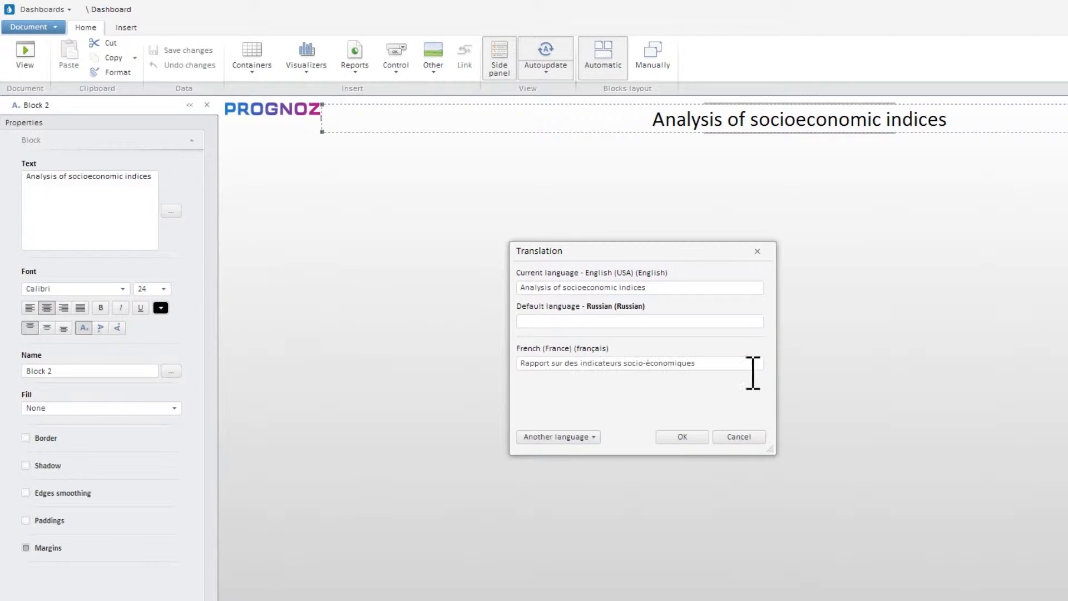
click(696, 436)
Insert a Tabs container below the logo and header label, and set its fill to None
click(255, 61)
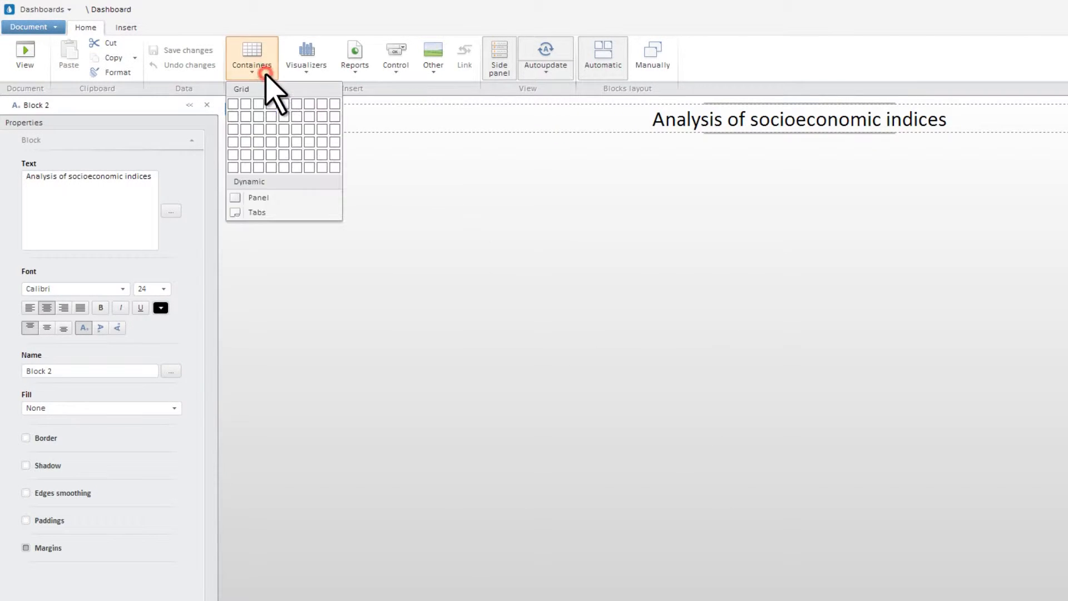
click(270, 213)
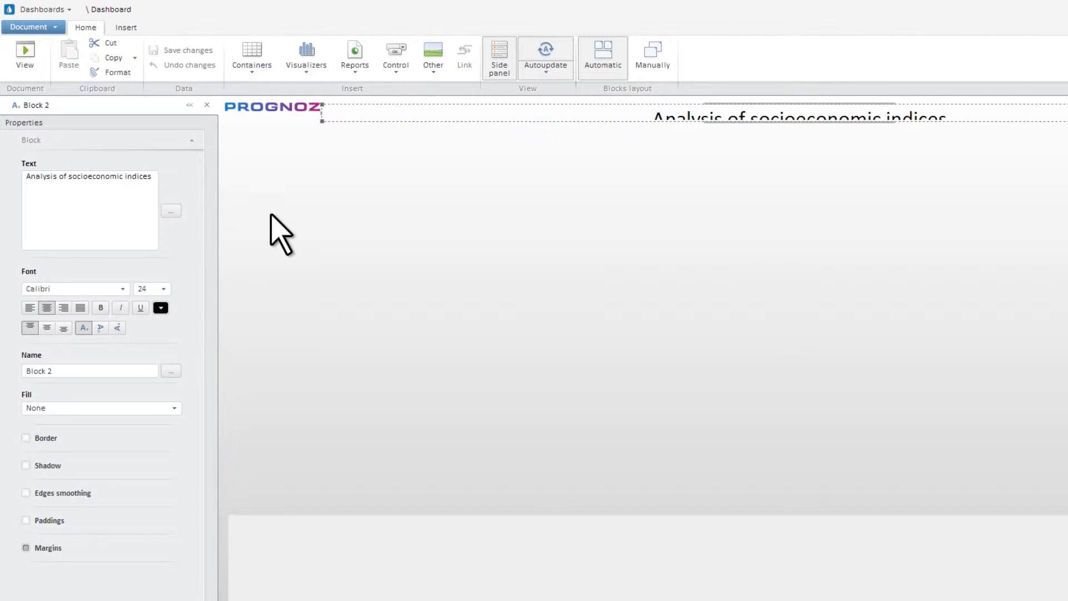
click(358, 277)
click(173, 263)
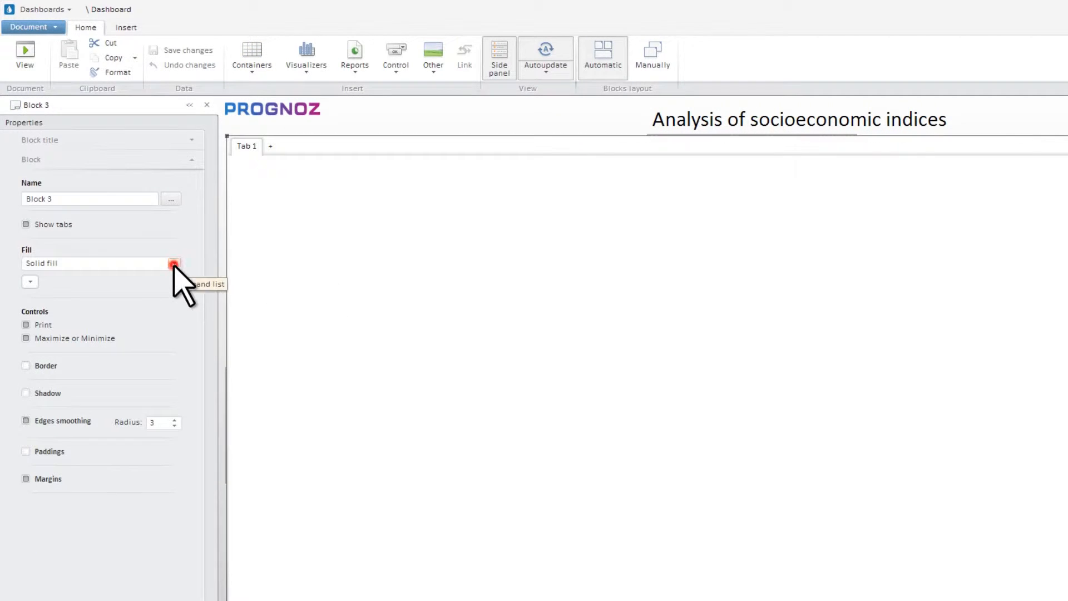
click(165, 279)
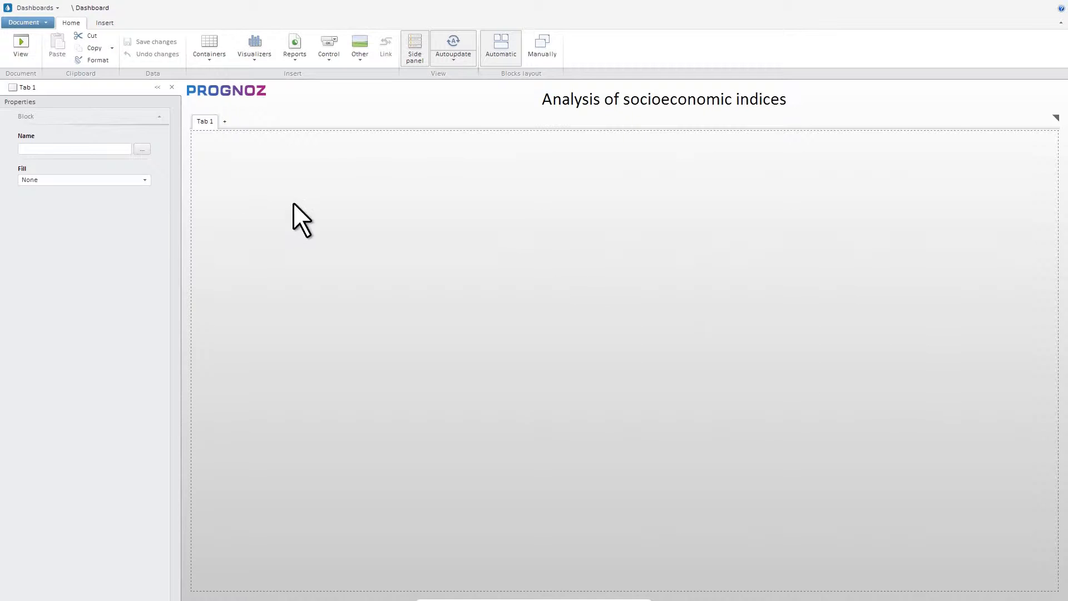
Examine the Binding options of the tab container in the manual blocks layout
click(545, 62)
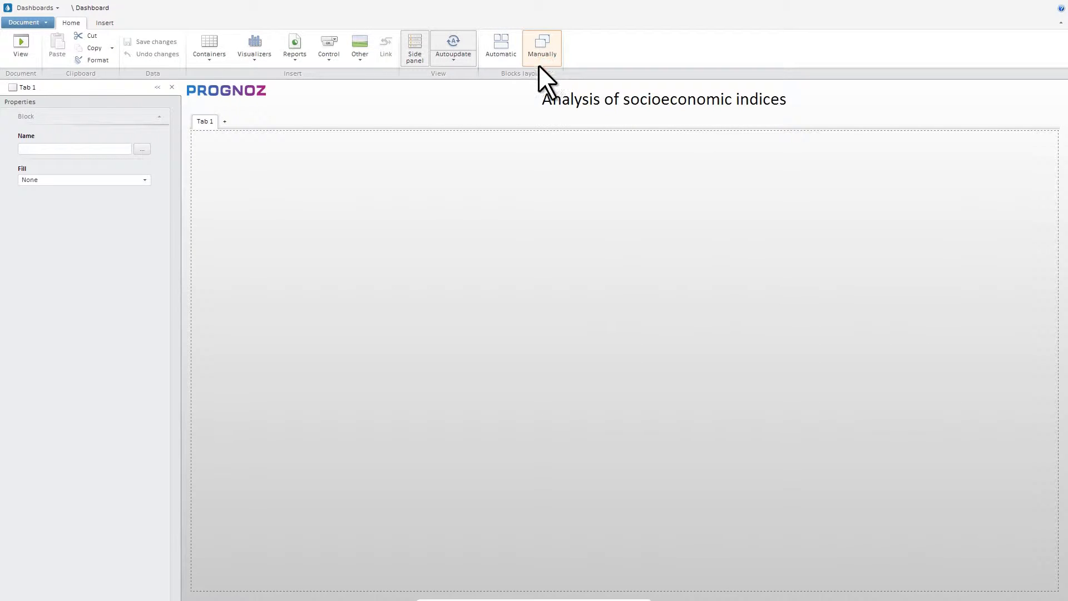
right_click(204, 128)
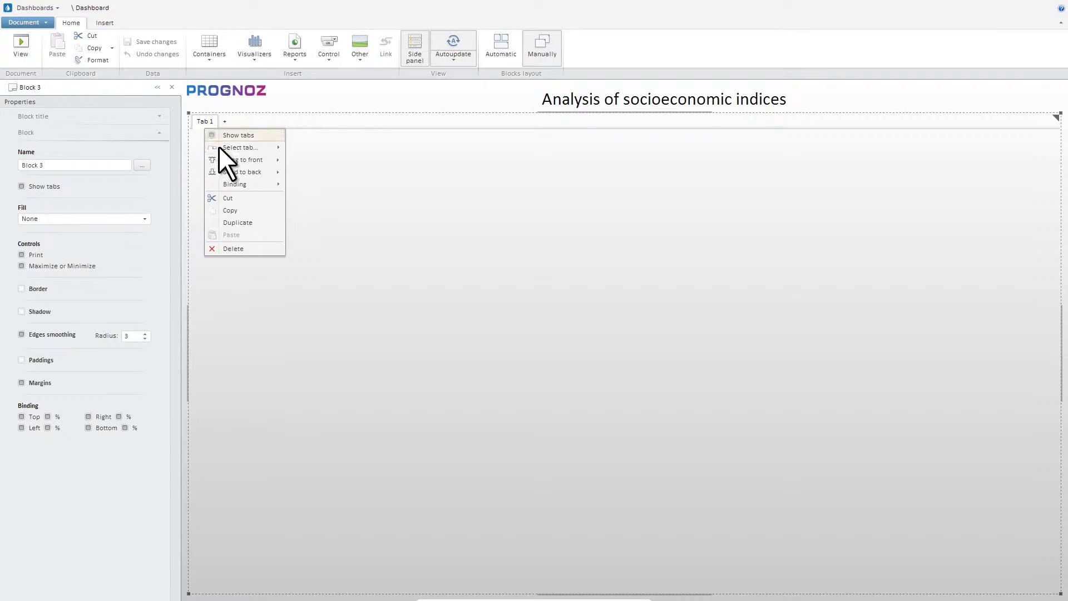
mouse_move(250, 186)
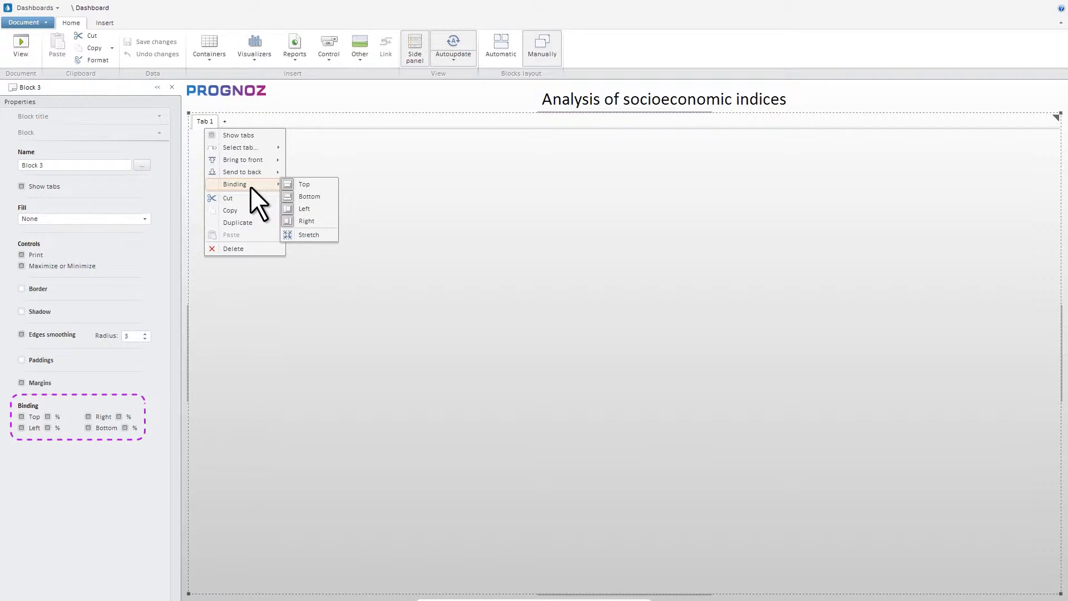
click(318, 166)
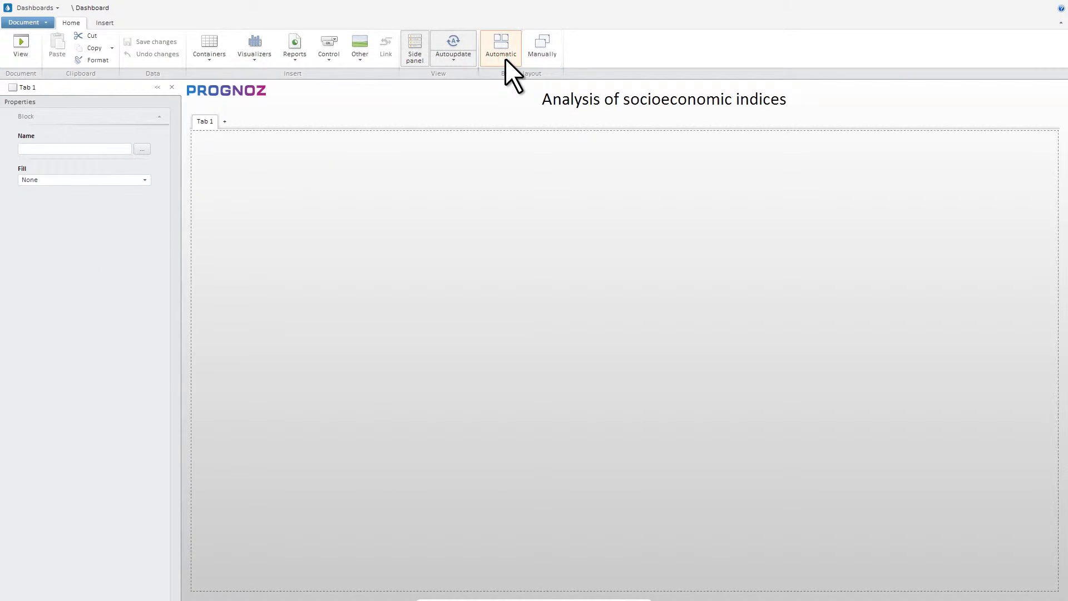
Add a second tab and rename the two tabs "Analysis of socioeconomic indices" and "Economical portrait of the country"
click(225, 121)
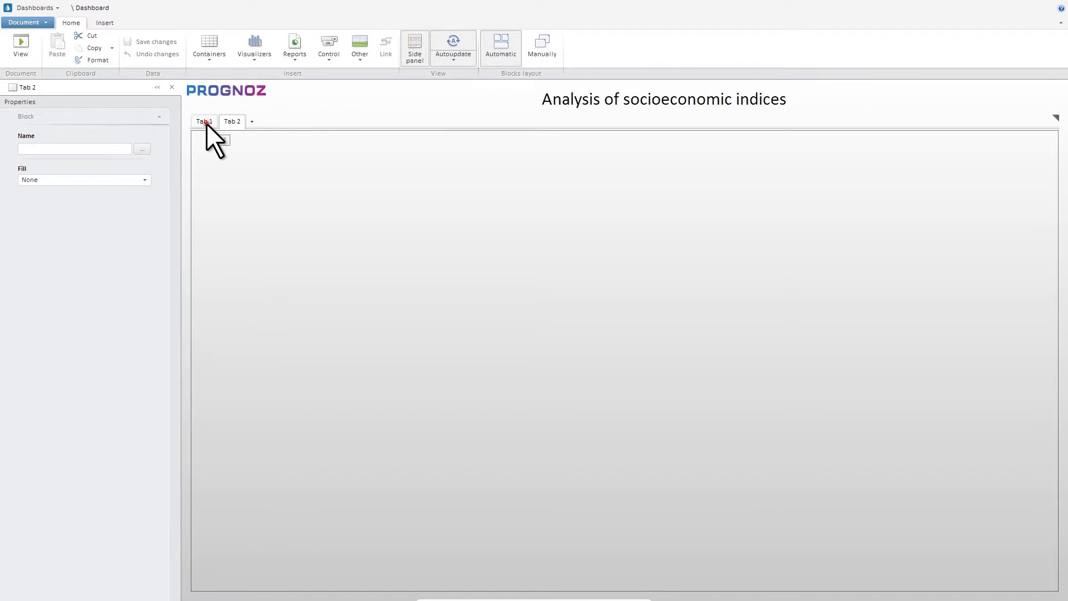
double_click(205, 122)
click(221, 136)
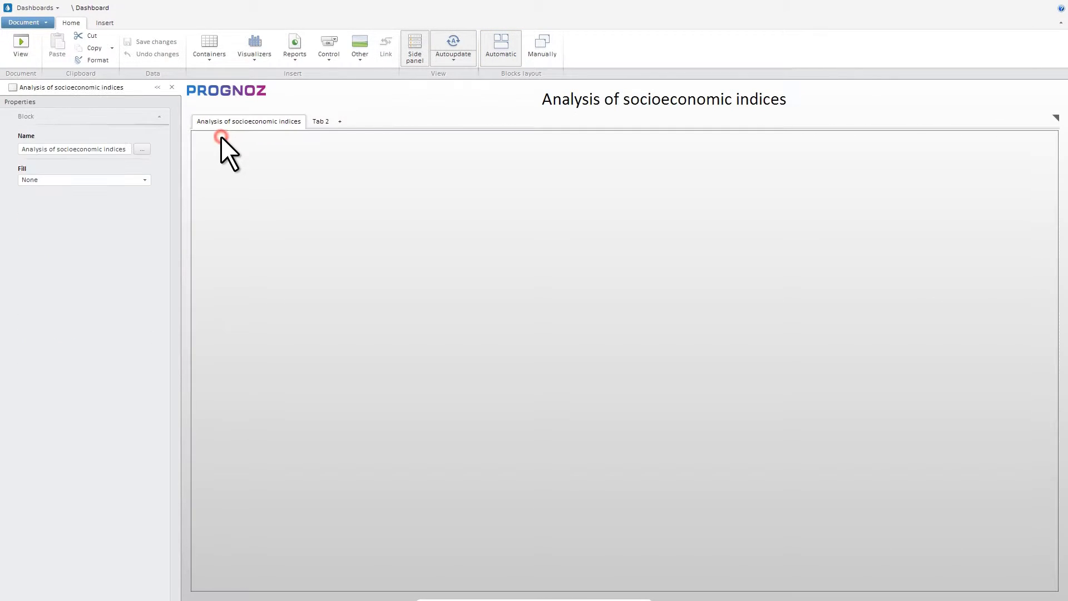
double_click(325, 122)
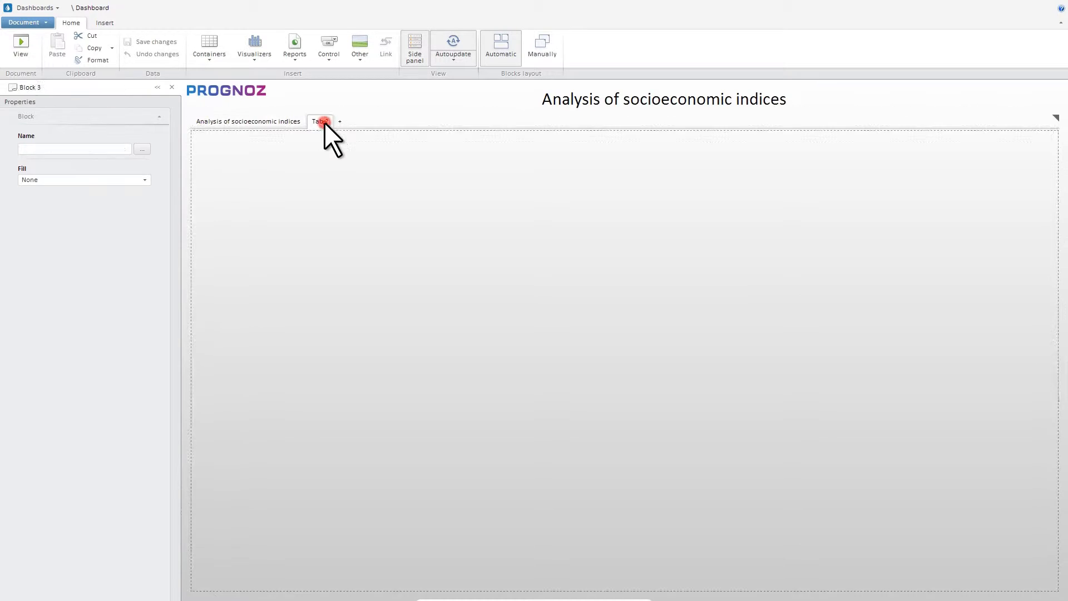
click(338, 135)
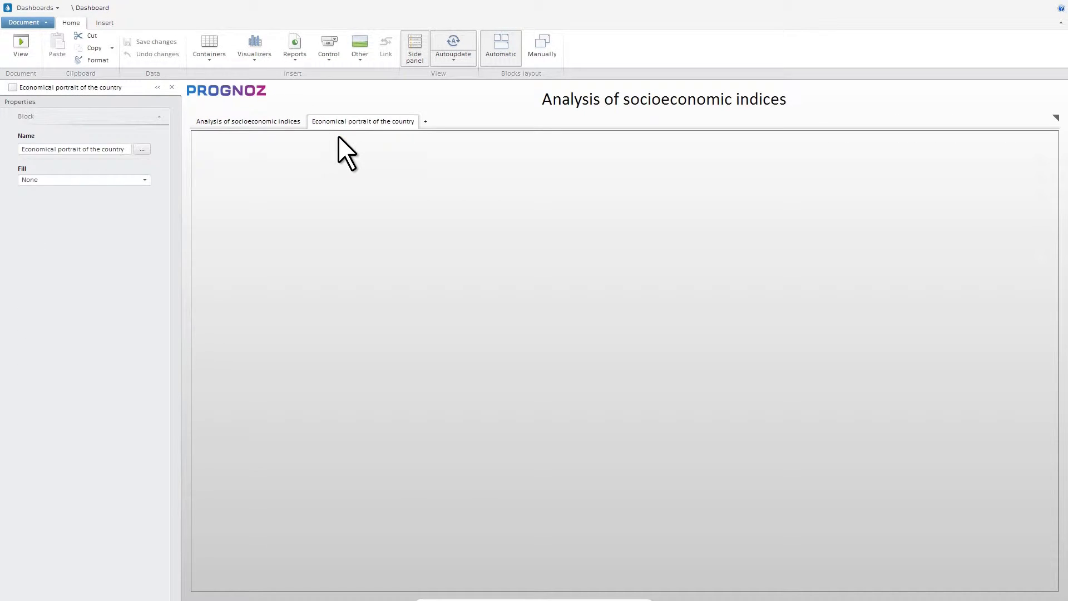
Insert a report block on the "Economical portrait of the country" tab and load "Indicators of economic development" from "07. Scenario examples"
click(302, 59)
click(325, 75)
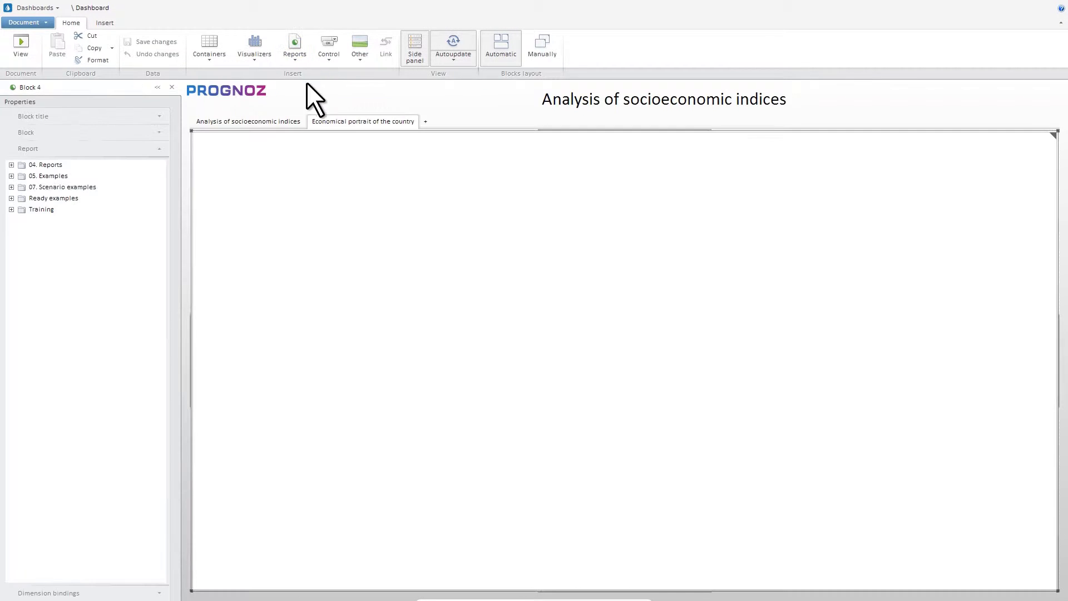
click(11, 187)
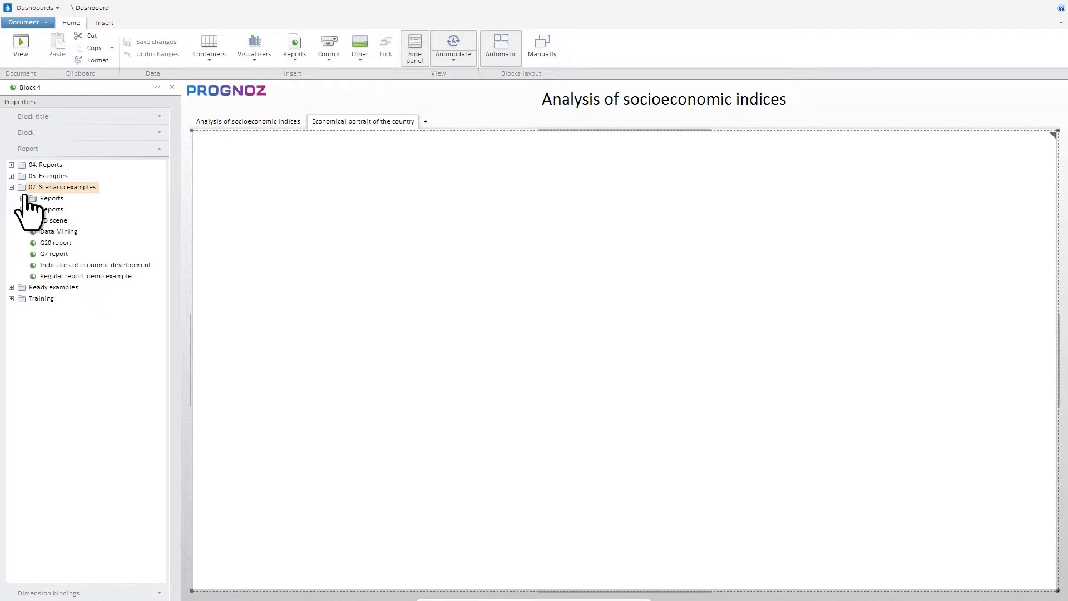
click(147, 265)
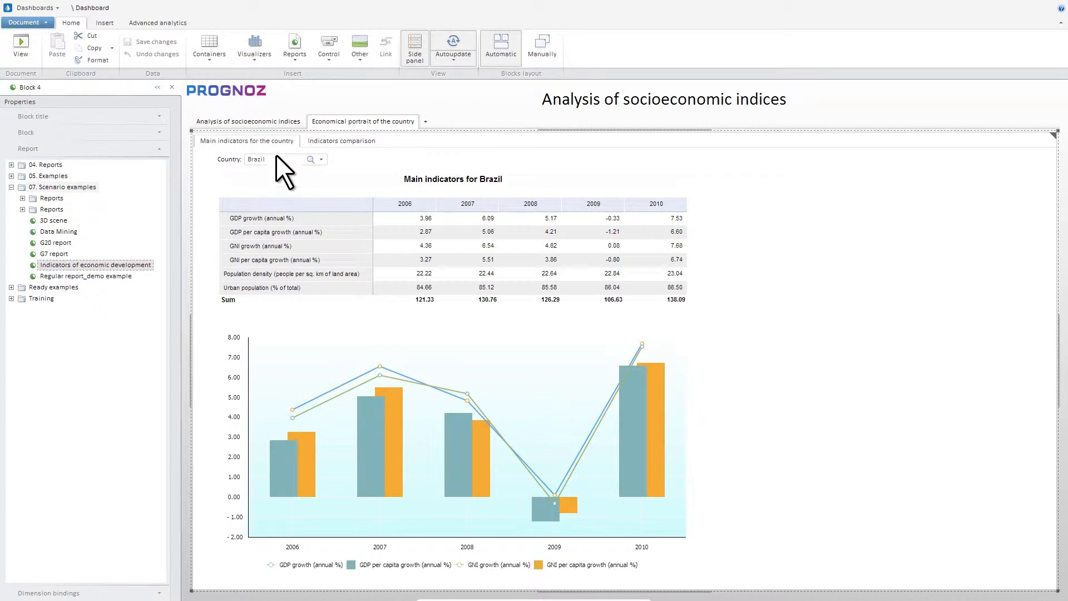
Insert a table on the "Analysis of socioeconomic indices" tab, using "SEI World Bank Cube" from "03. Data sources" as its data source
click(289, 128)
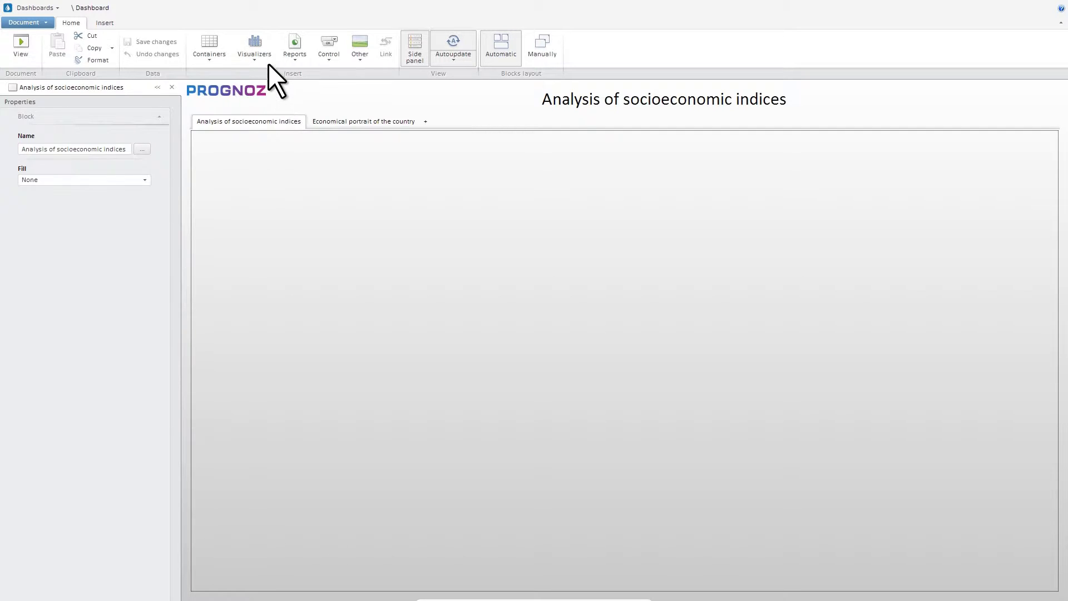
click(269, 61)
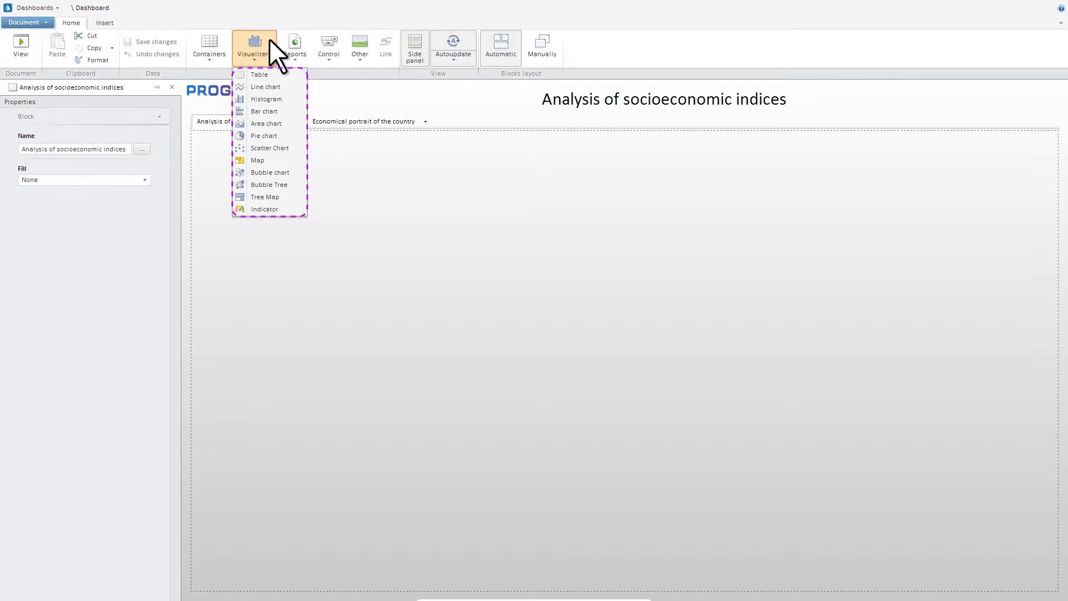
click(272, 75)
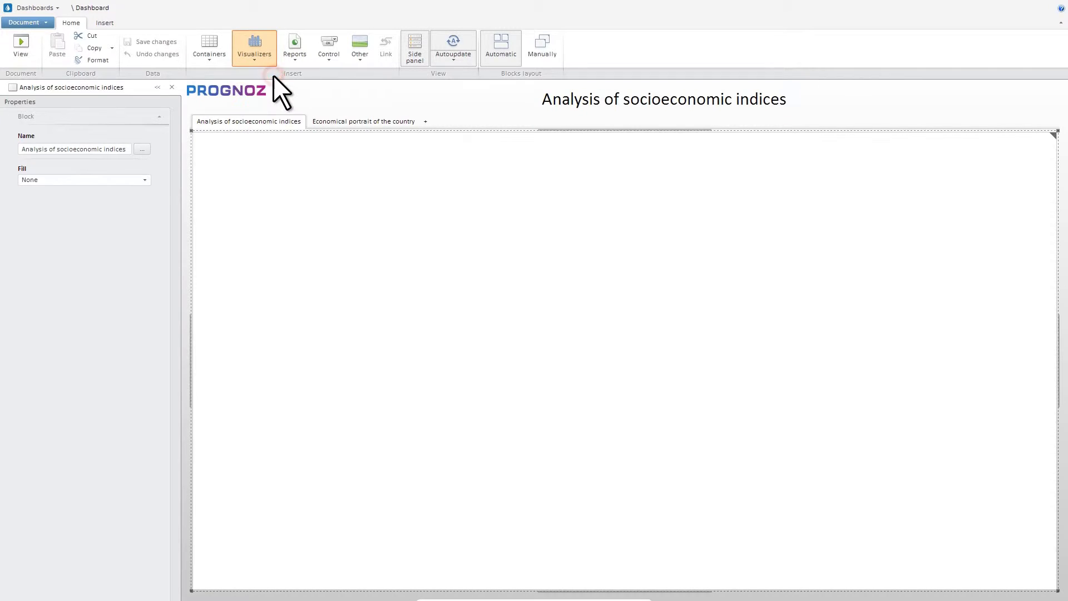
click(35, 185)
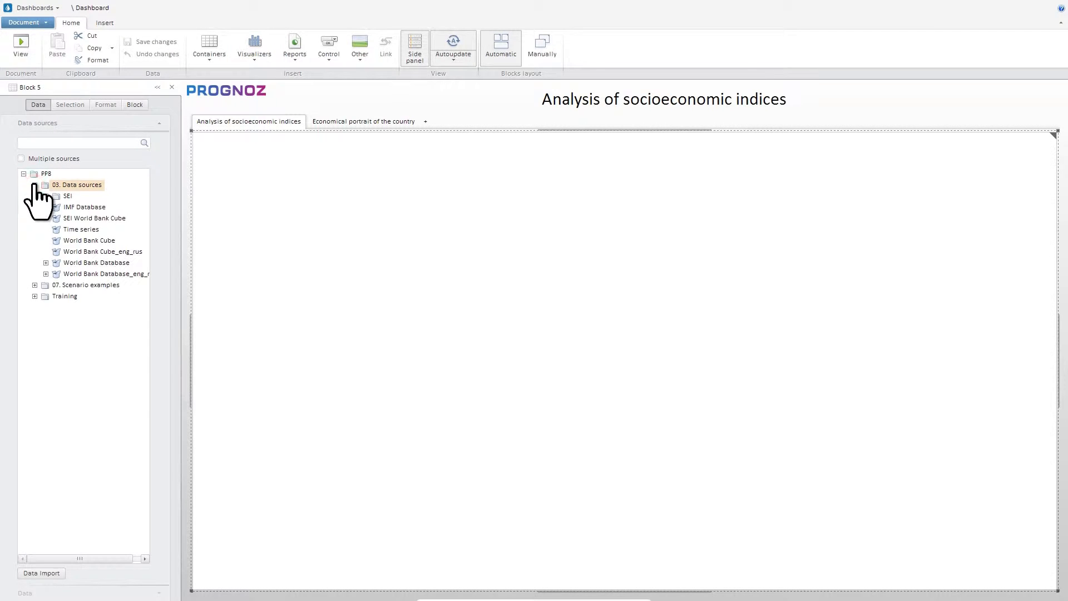
click(122, 219)
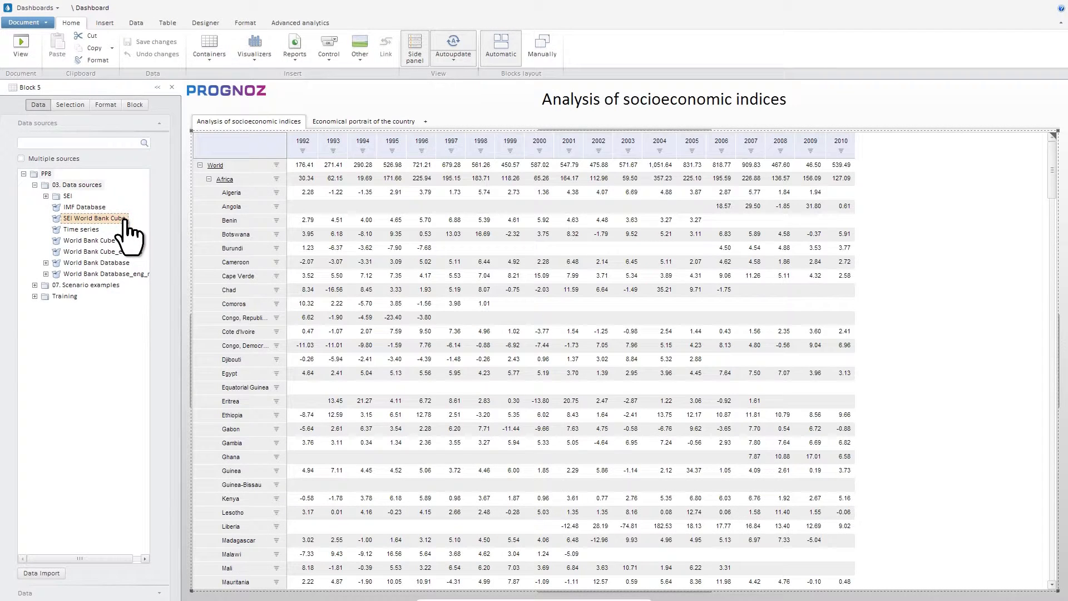
Limit the table's Countries dimension to the individual countries of South America, leaving World out of the selection
click(84, 108)
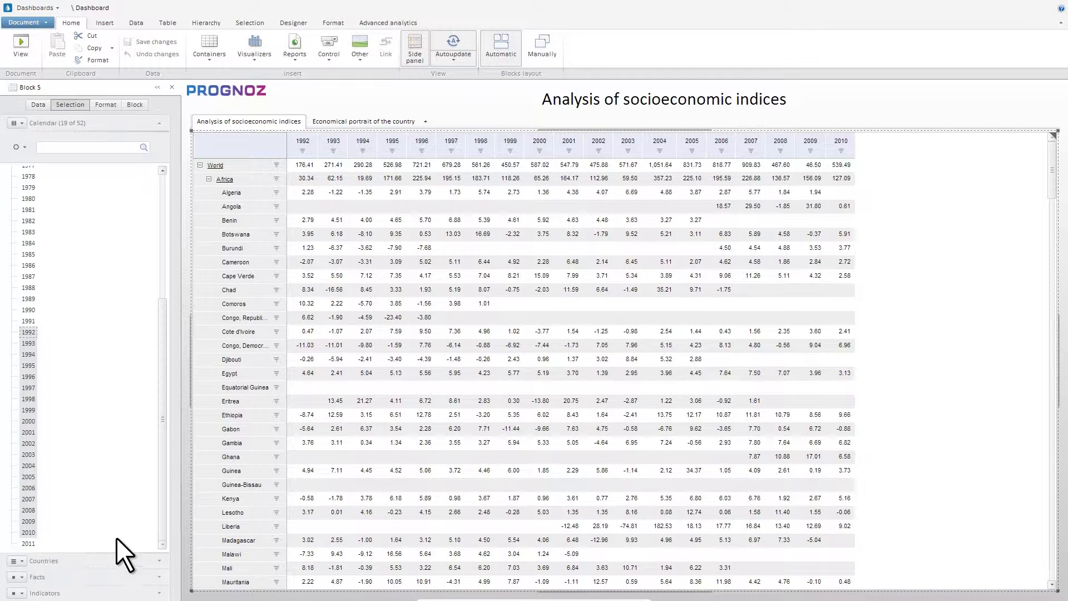
click(113, 558)
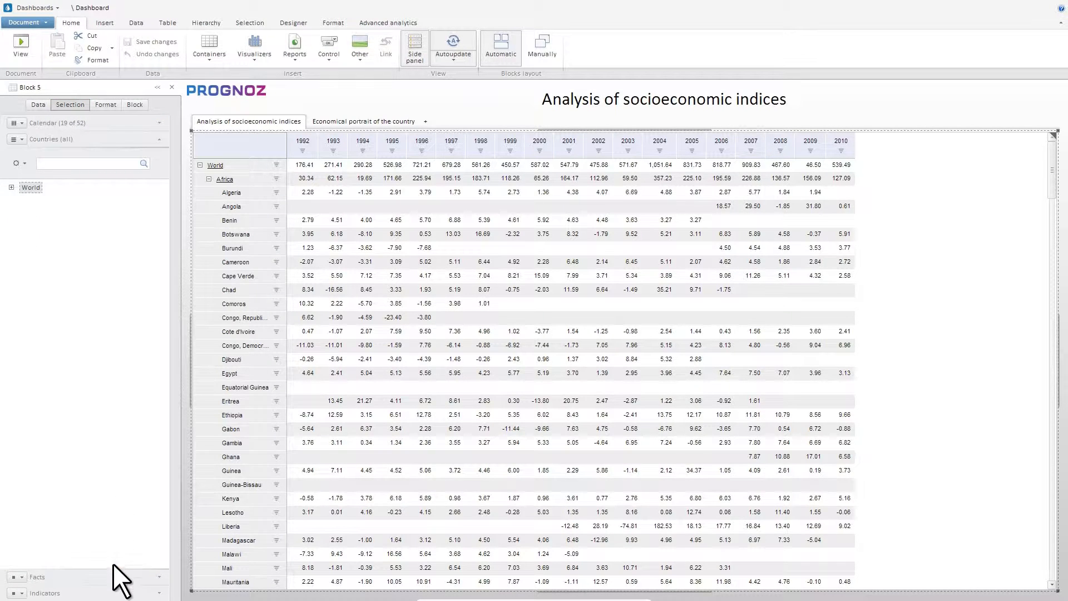
click(113, 577)
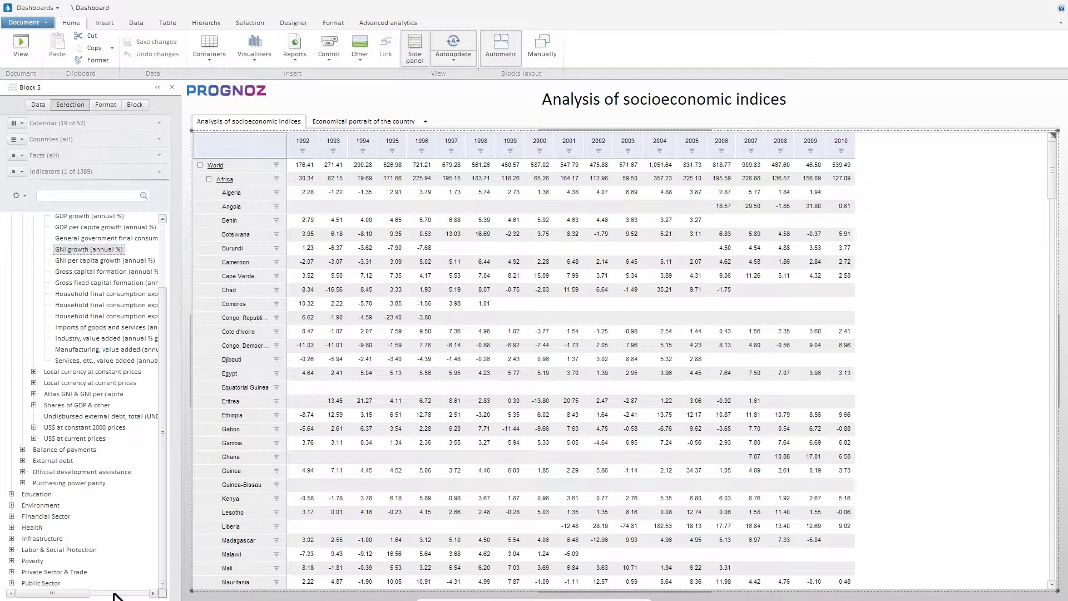
click(94, 139)
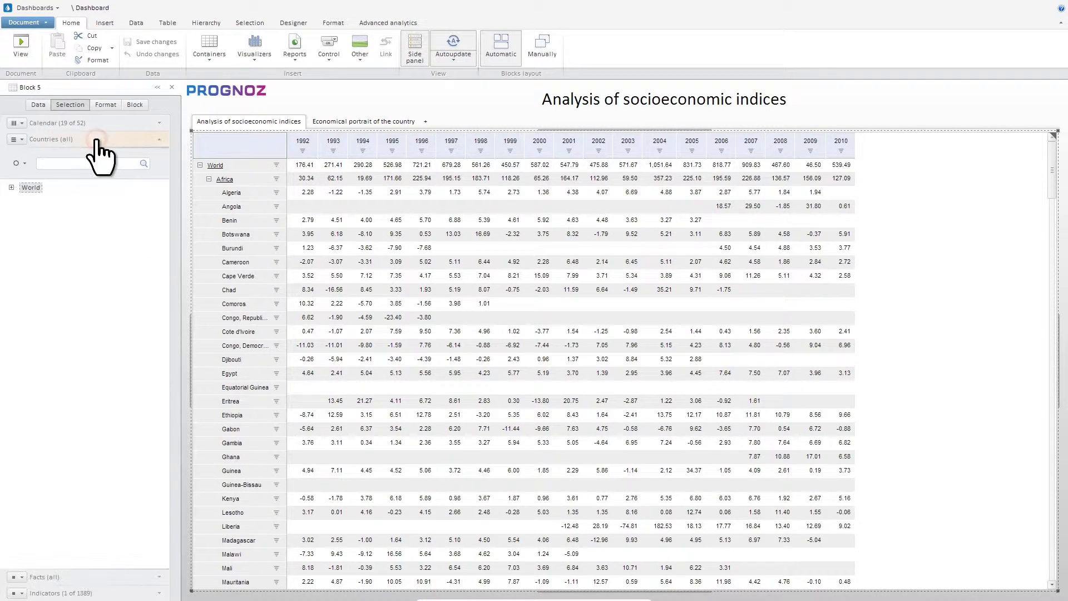
click(10, 187)
right_click(29, 186)
click(111, 256)
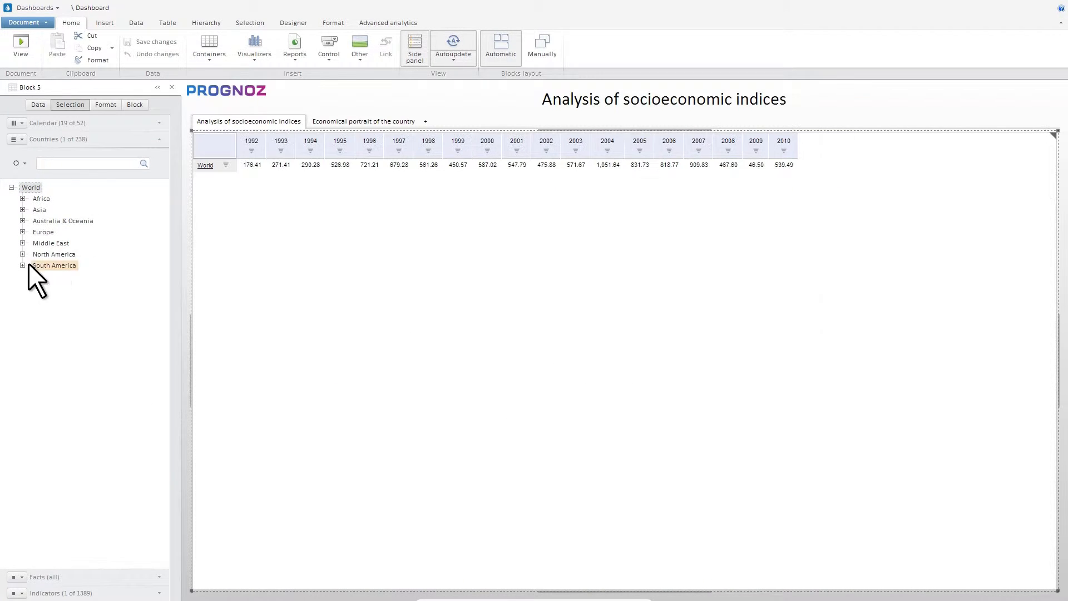
click(23, 266)
right_click(53, 266)
click(105, 322)
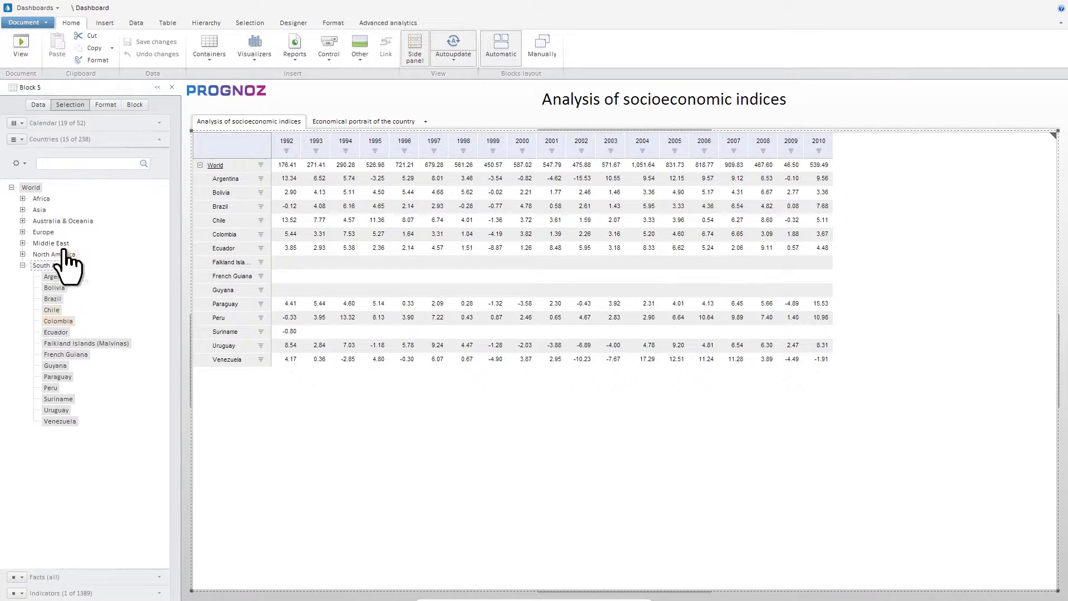
click(31, 188)
Restrict the table's Calendar dimension to the years 2000 through 2010
click(132, 124)
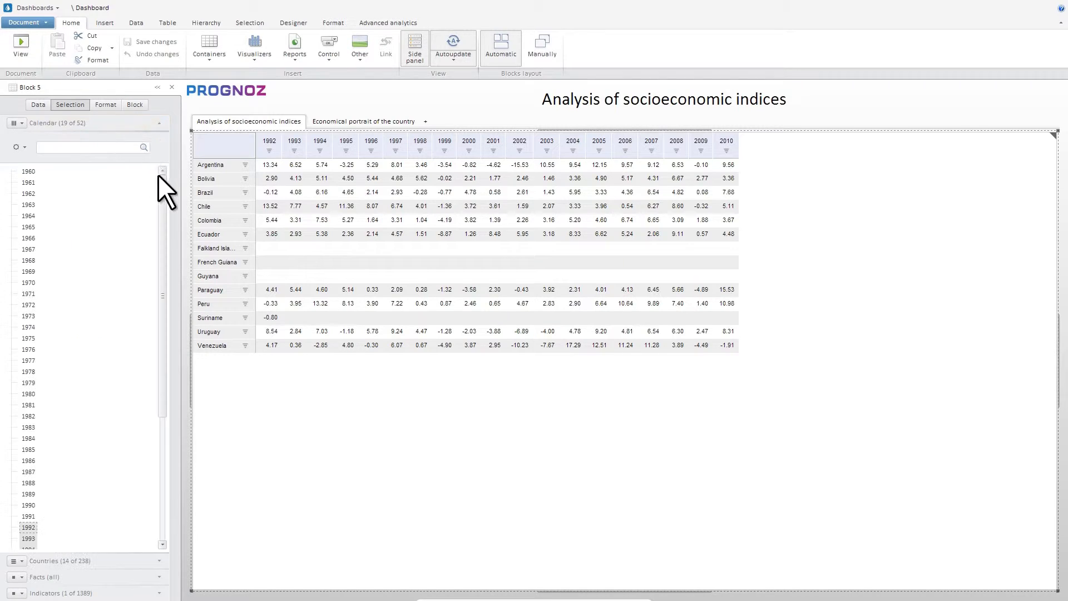
scroll(166, 280, down, 5)
click(28, 421)
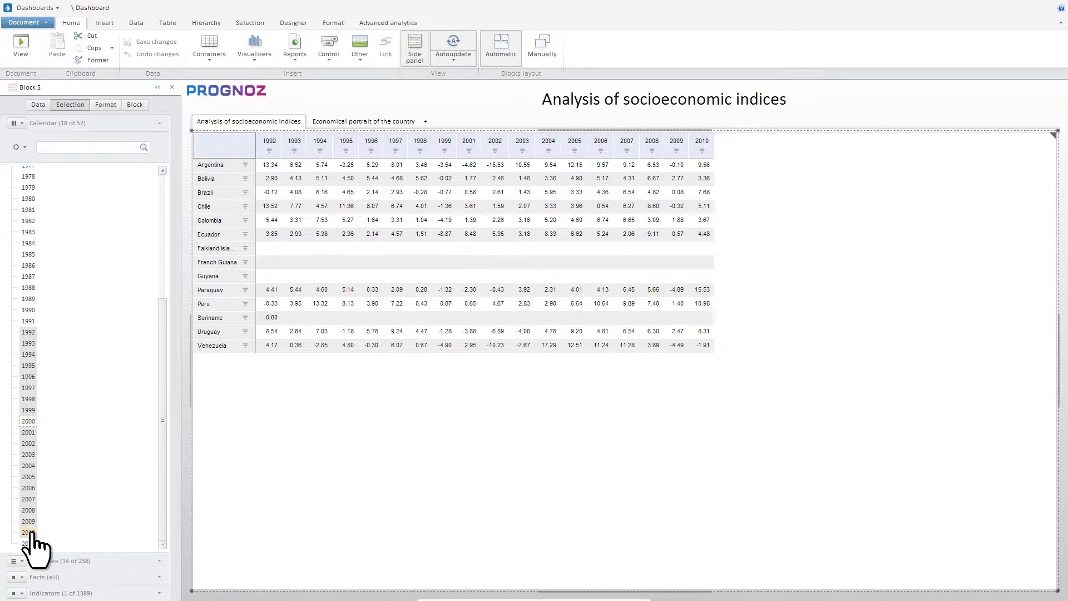
shift+click(29, 532)
Search the Indicators dimension for "GDP growth" and select "GDP growth (annual %)" for the table
click(108, 592)
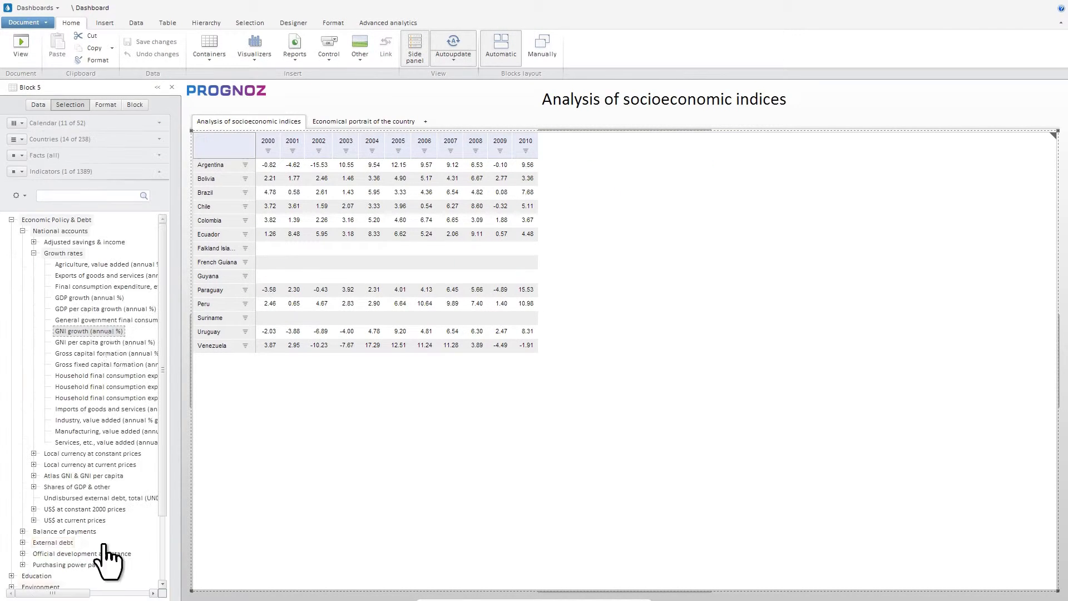
click(142, 195)
text(GDP growth)
click(99, 254)
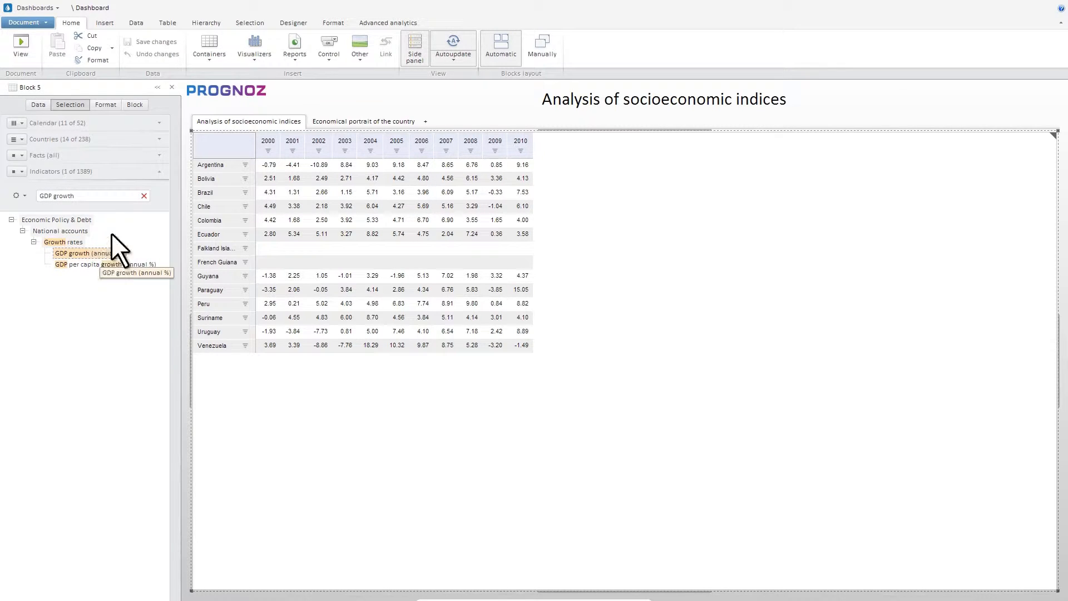
Give the table block a dark grey border with a thickness of 3
click(143, 107)
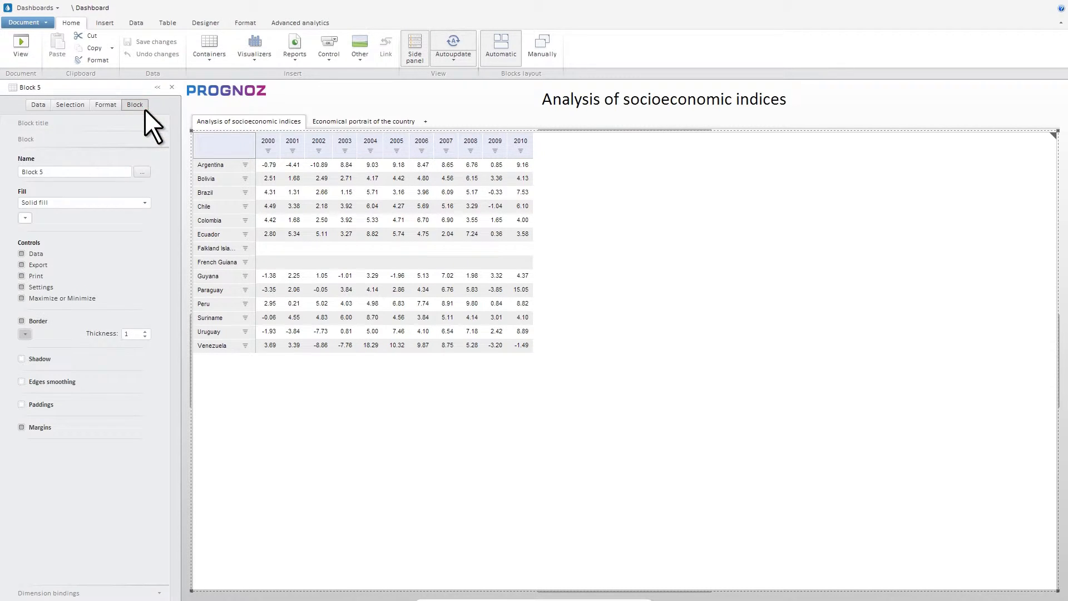
click(146, 332)
click(25, 334)
click(57, 432)
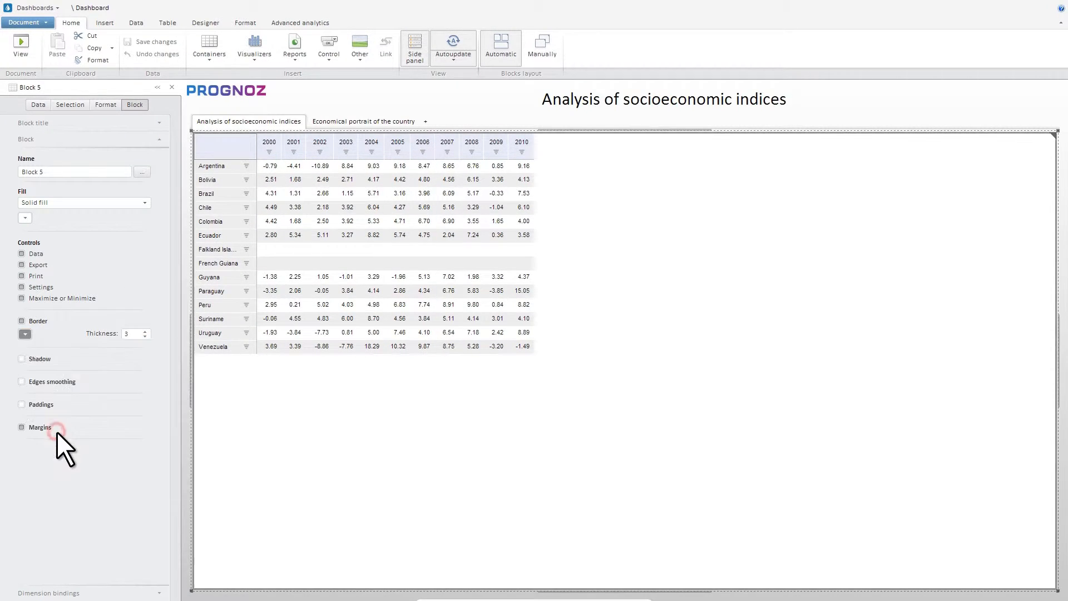
Enable edges smoothing with a radius of 15 on the table block, and turn on paddings of 10 on every side
click(22, 382)
click(127, 384)
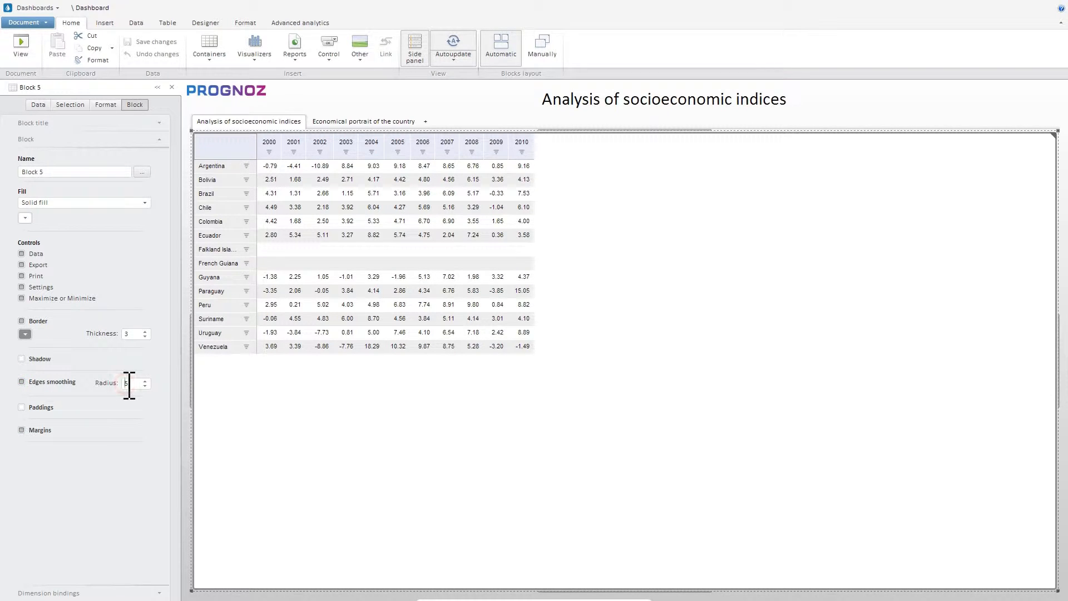
text(1)
click(23, 407)
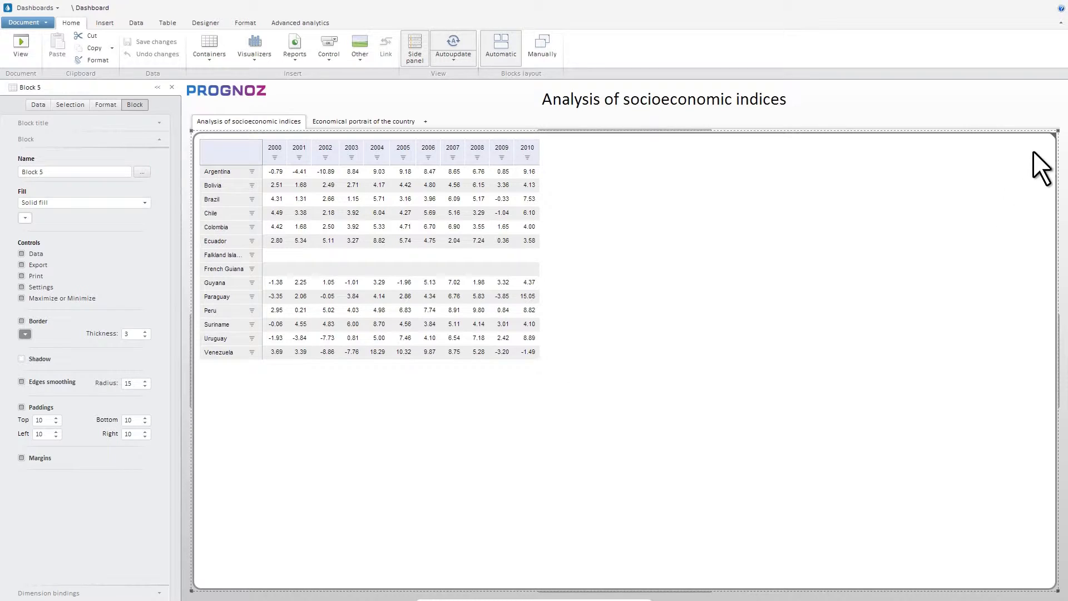
Maximize and restore the table block, and view its available export formats
mouse_move(1053, 137)
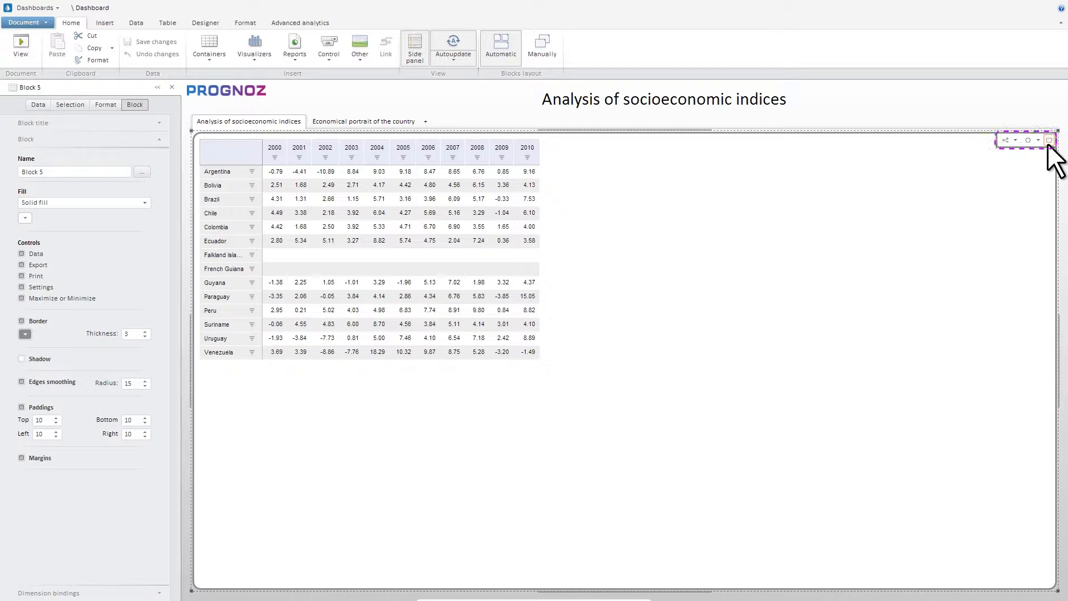
click(1048, 143)
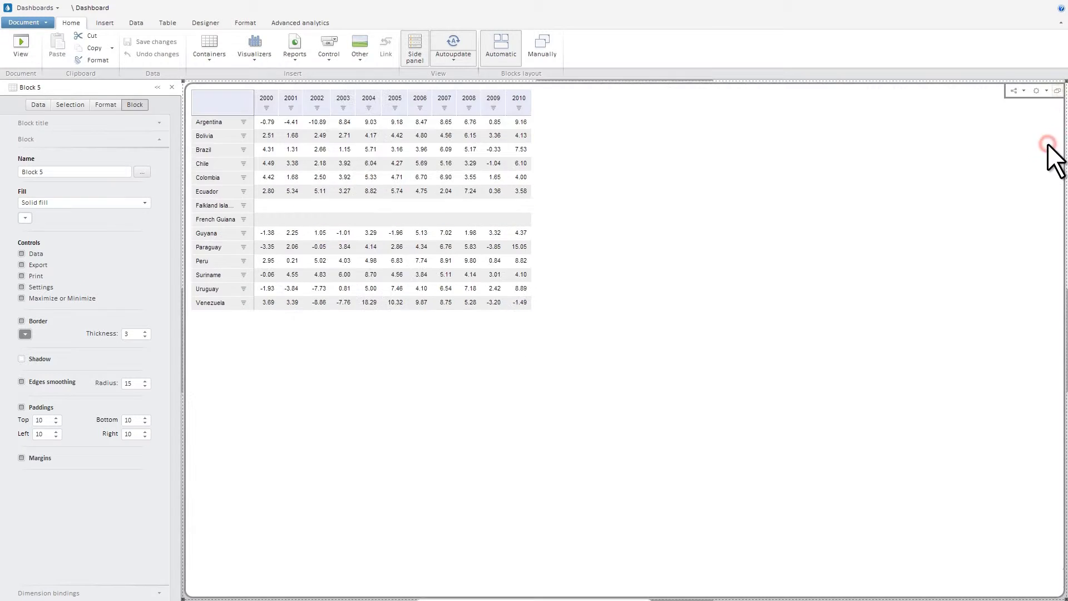
click(1056, 92)
click(1015, 140)
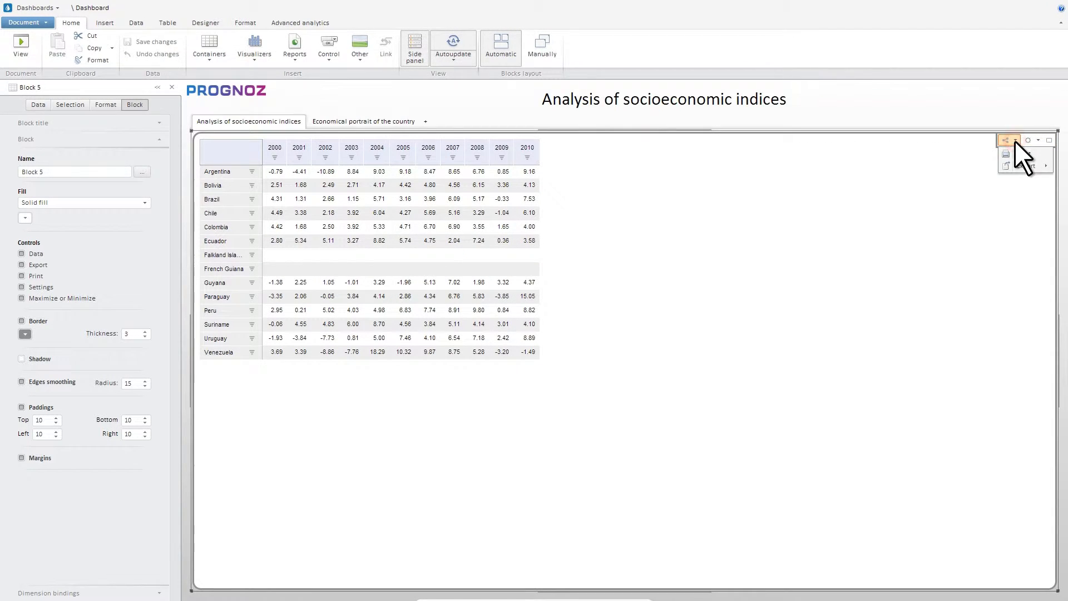
mouse_move(1033, 169)
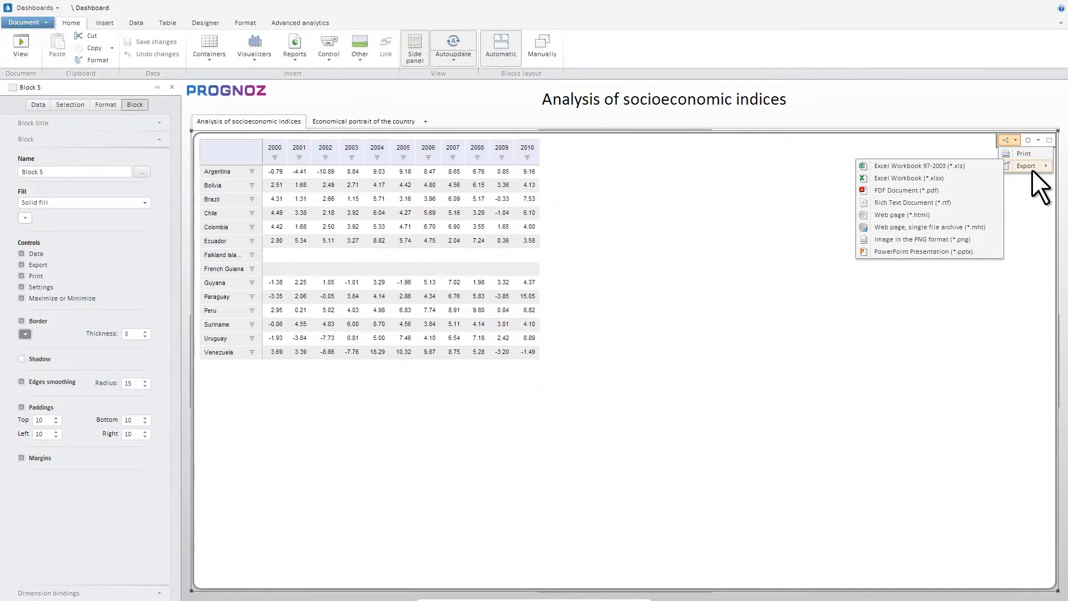
Filter the table block to hide empty cells
click(1038, 140)
mouse_move(1037, 156)
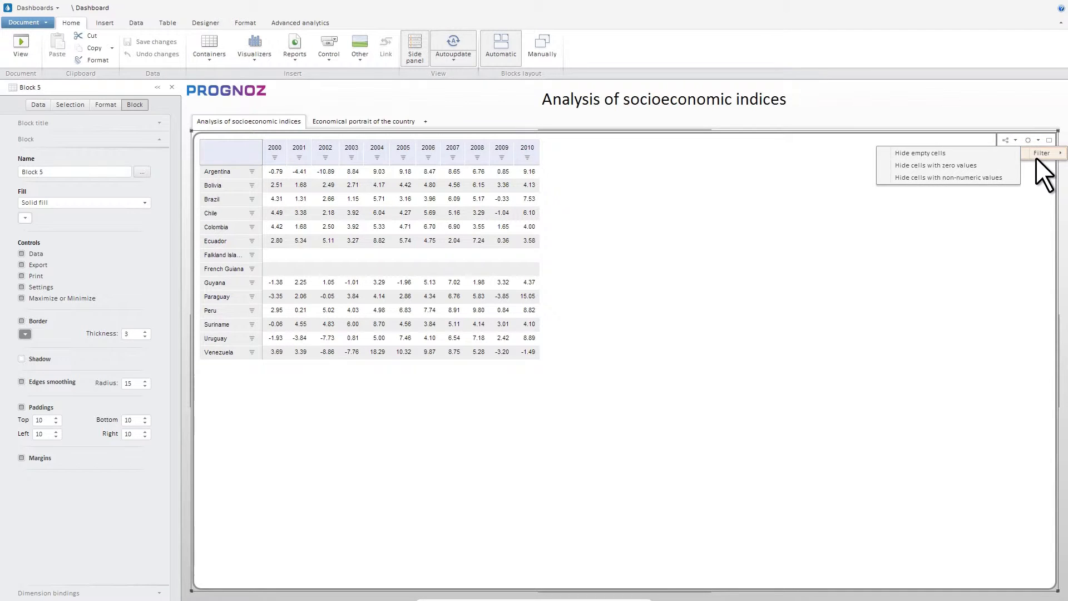
click(949, 154)
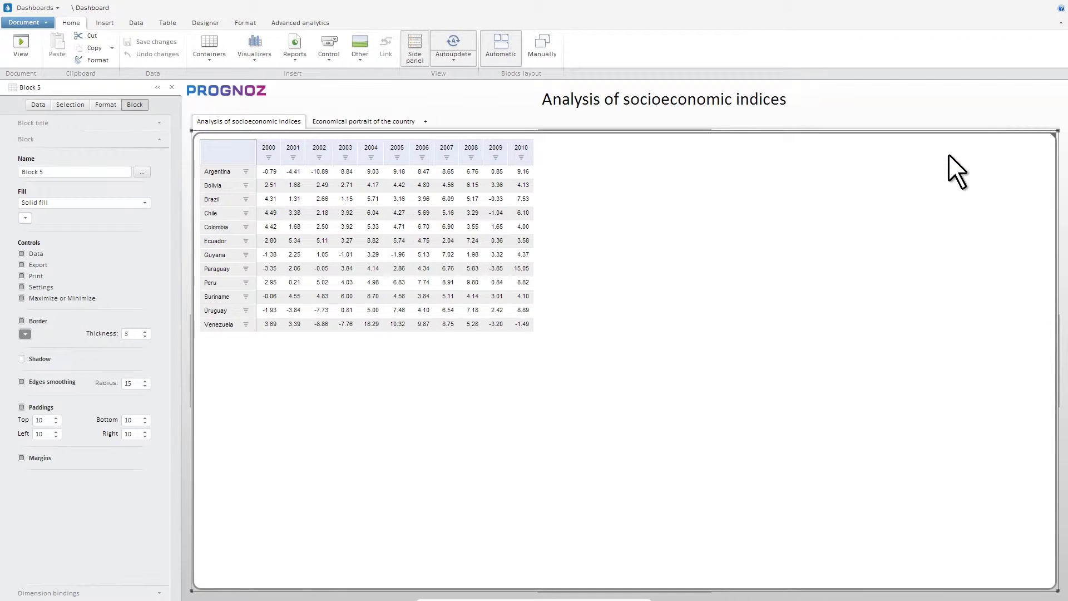
Add growth indicators to the table for rows
click(165, 27)
click(412, 62)
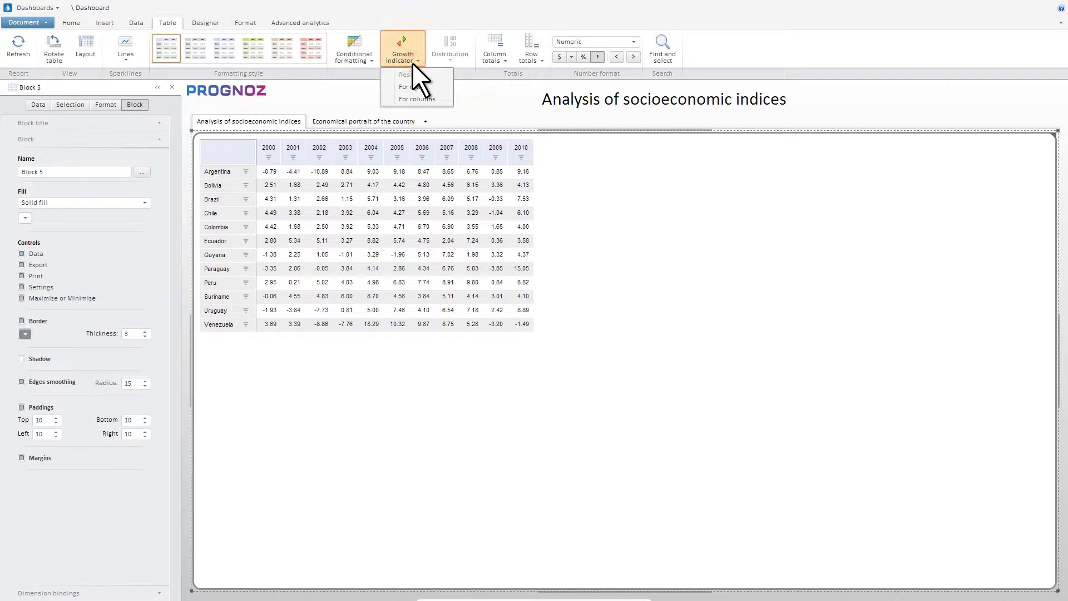
click(429, 89)
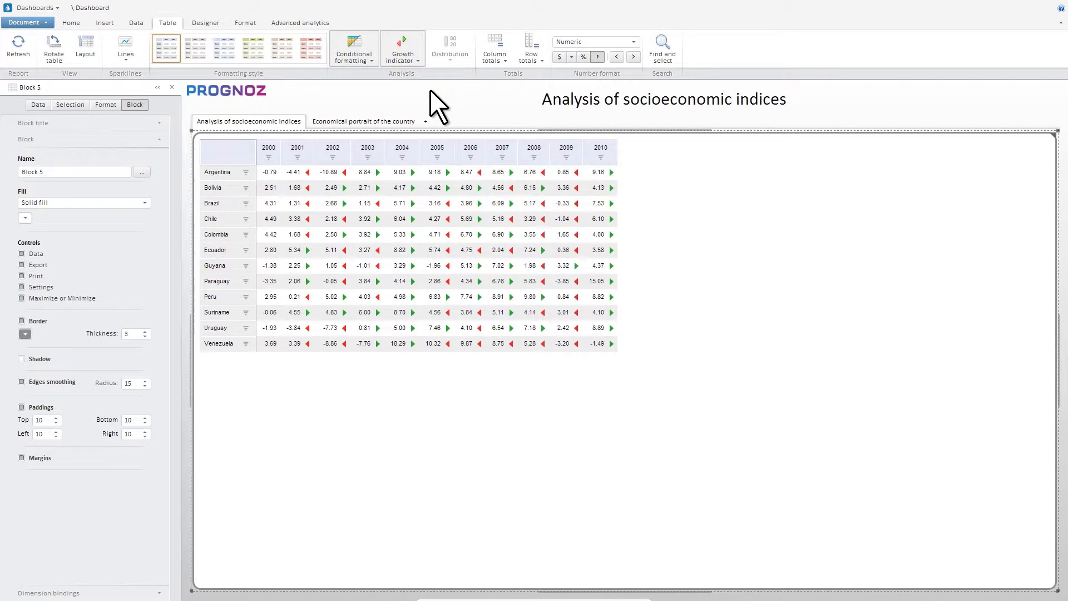
Examine the summary statistics for the Argentina row of the table, and close them
click(226, 175)
right_click(226, 176)
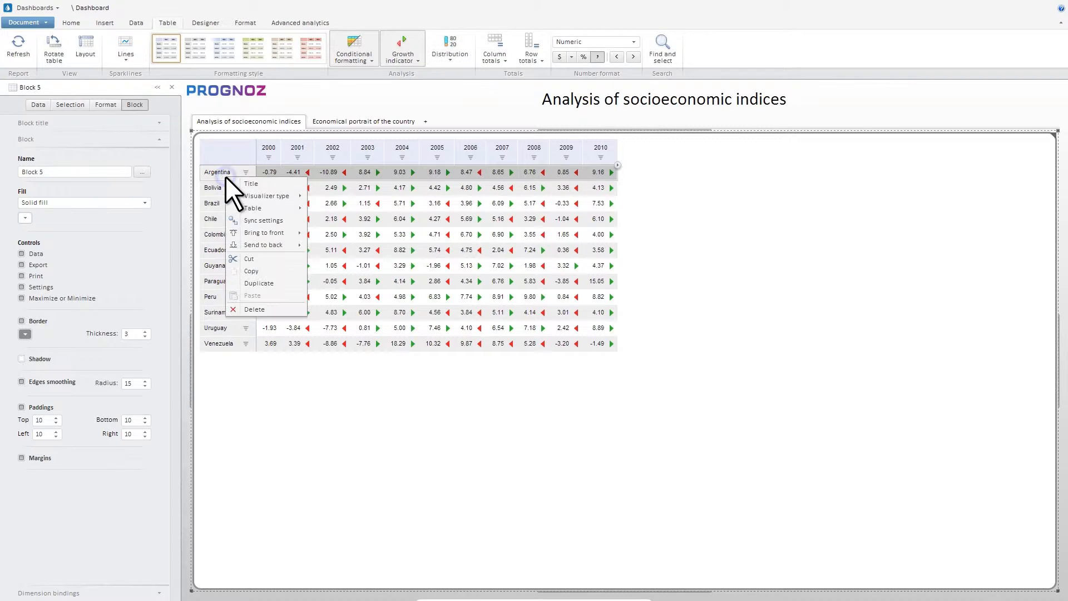
mouse_move(263, 208)
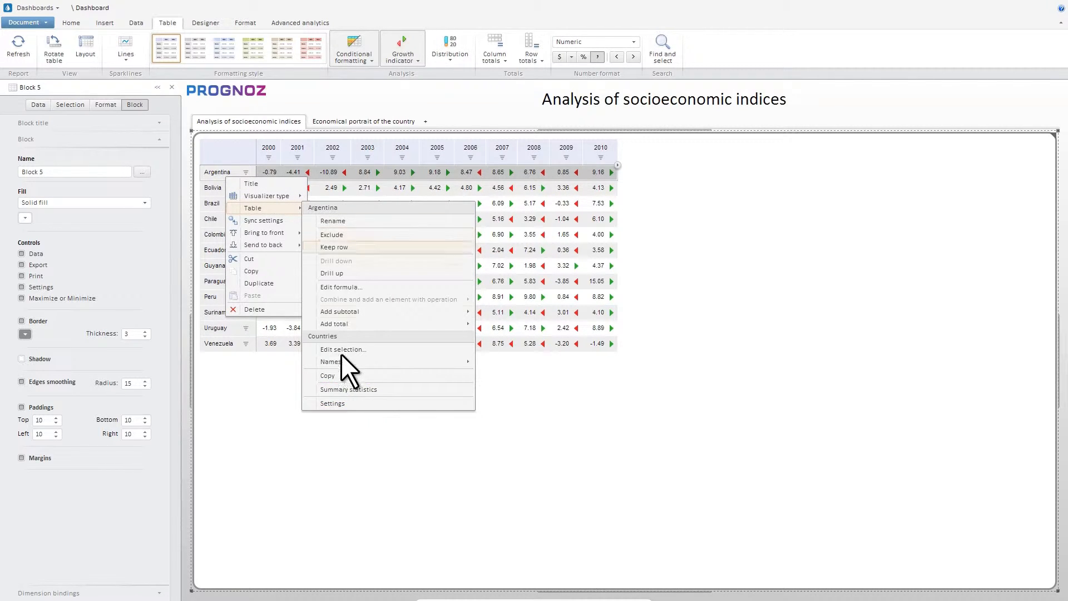
click(382, 389)
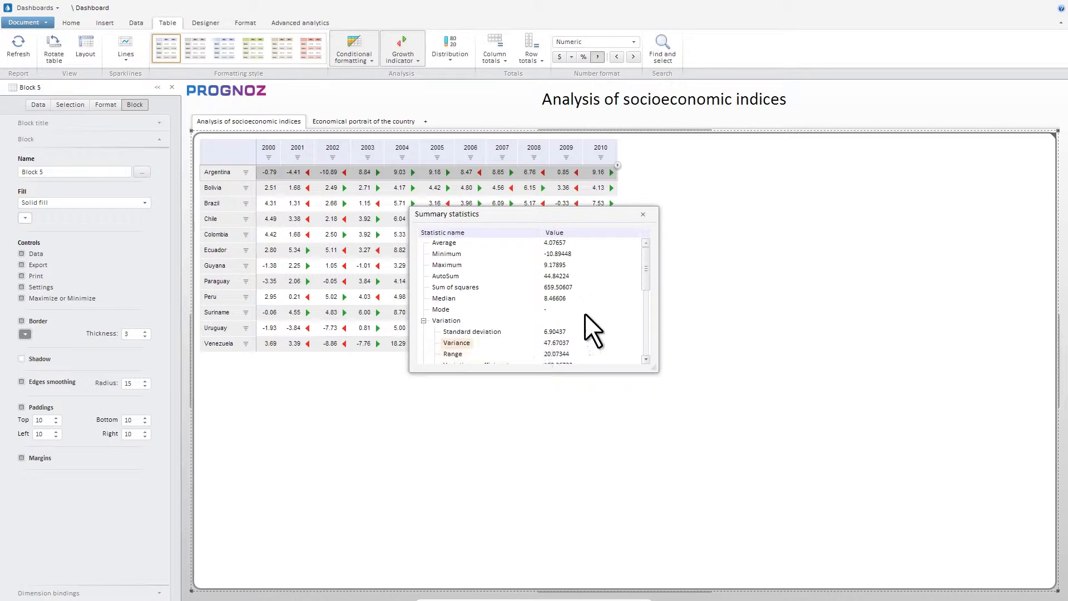
mouse_move(645, 261)
mouse_down()
mouse_move(649, 330)
mouse_move(645, 246)
mouse_up()
click(644, 216)
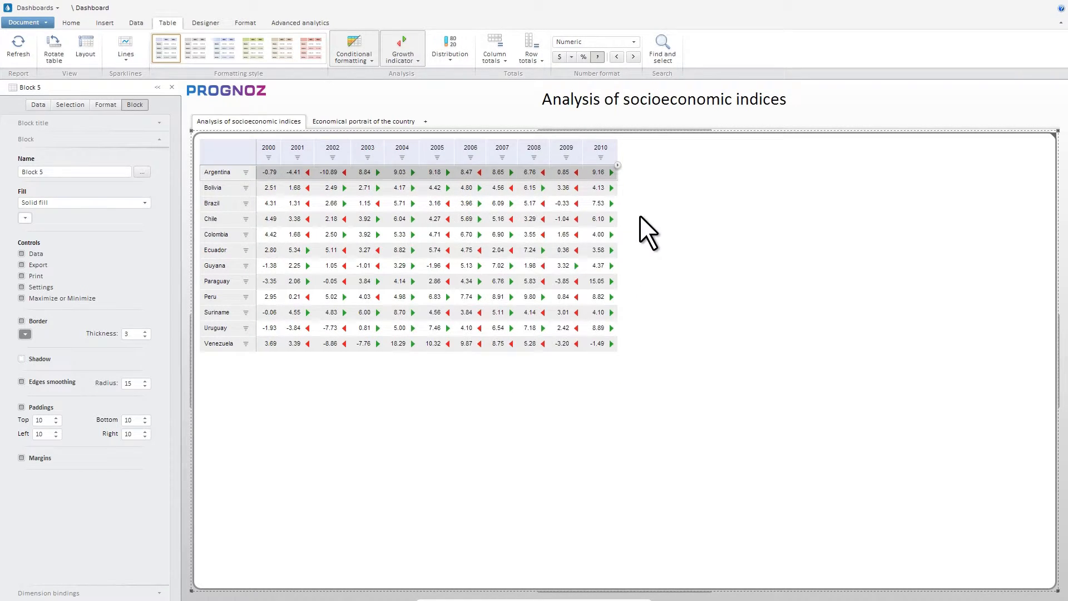
click(79, 23)
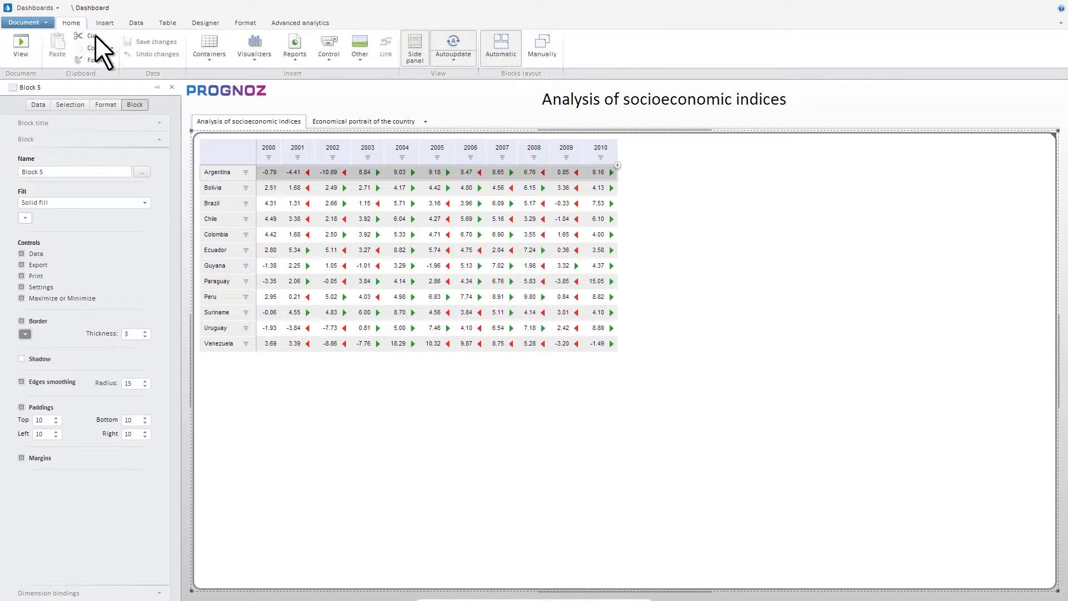
Duplicate the GDP growth table block, place the copy to its right, and change the copy's visualizer type to Map
click(112, 50)
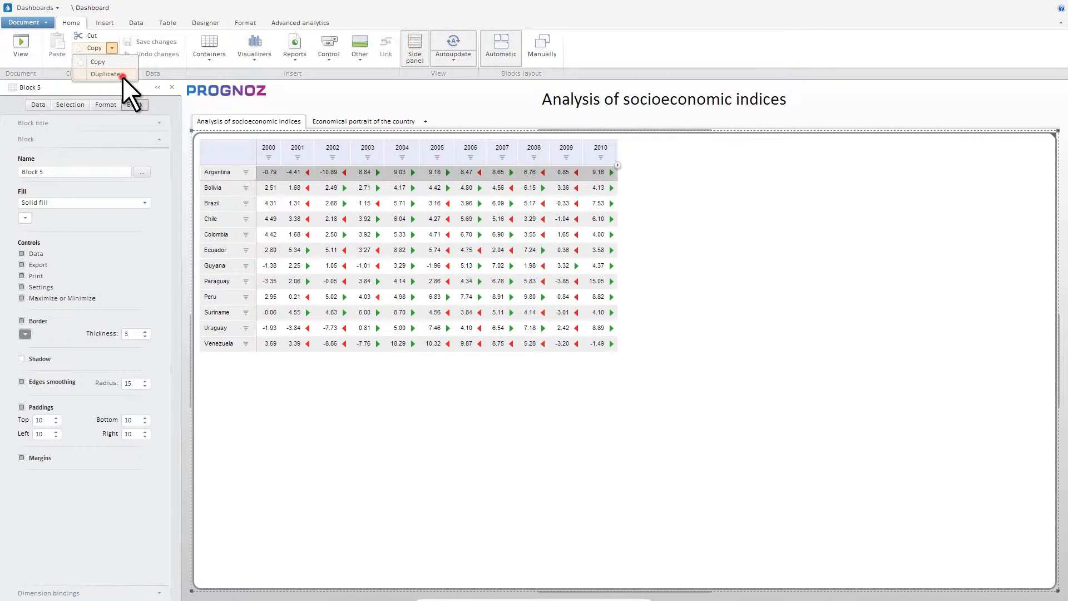
click(123, 76)
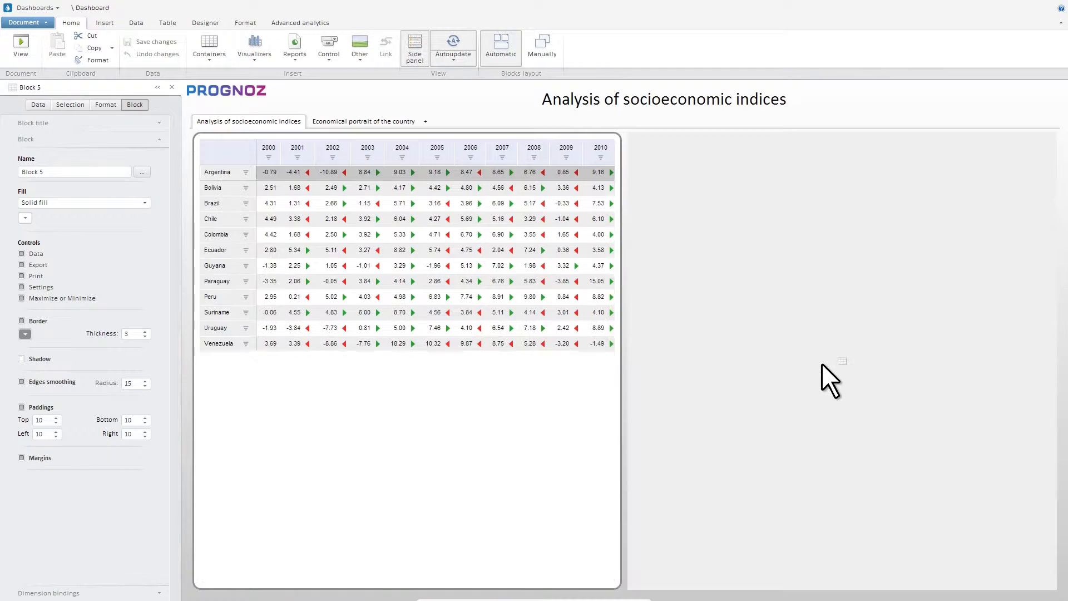
click(822, 364)
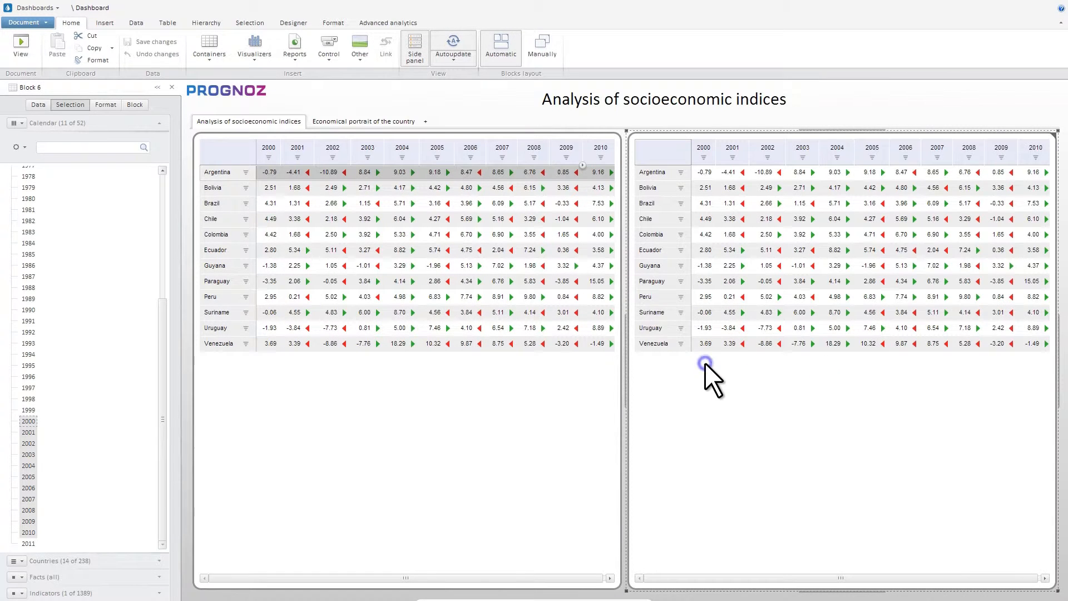
right_click(705, 362)
mouse_move(750, 382)
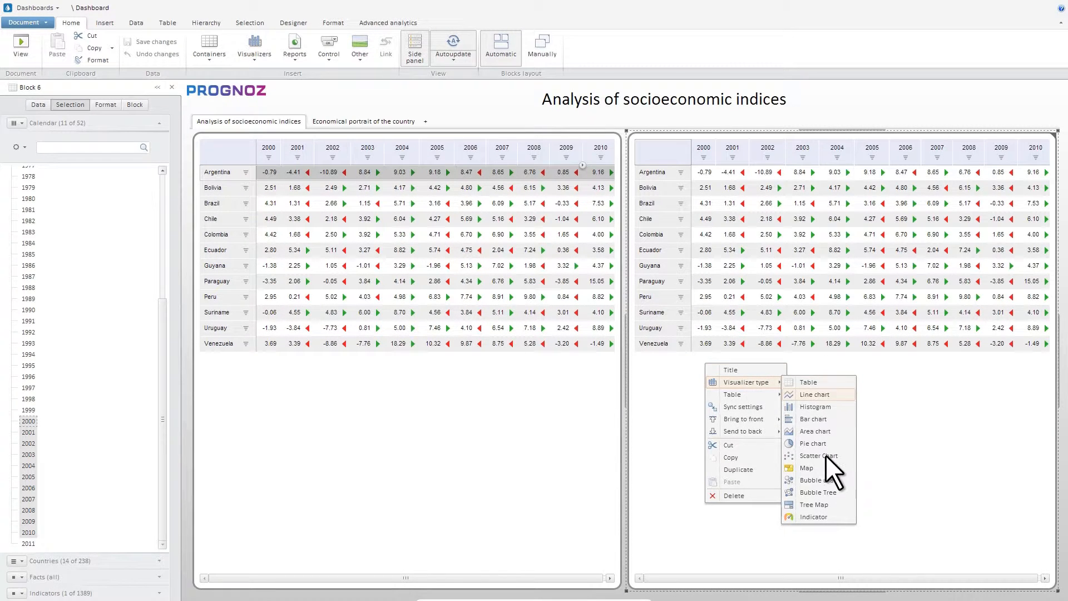
click(827, 470)
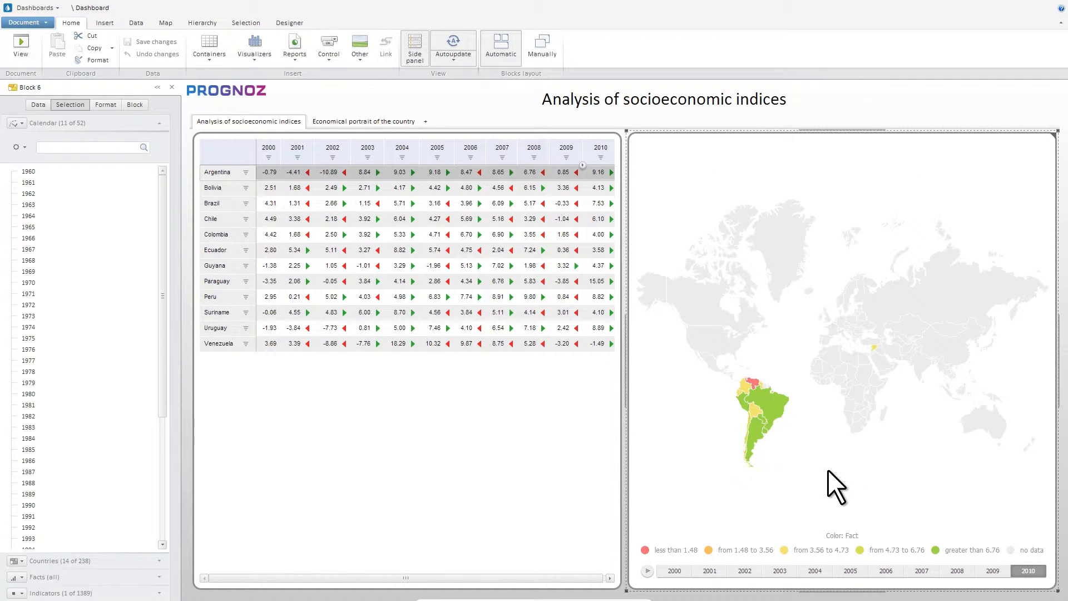
Select all countries in the Countries dimension of the map
click(138, 558)
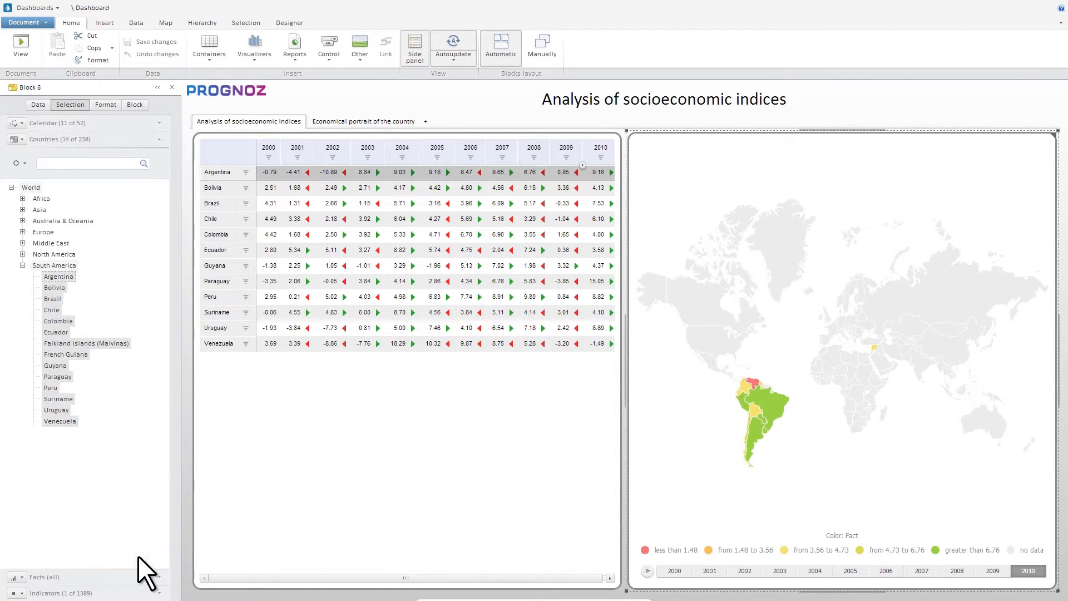
click(37, 200)
right_click(39, 201)
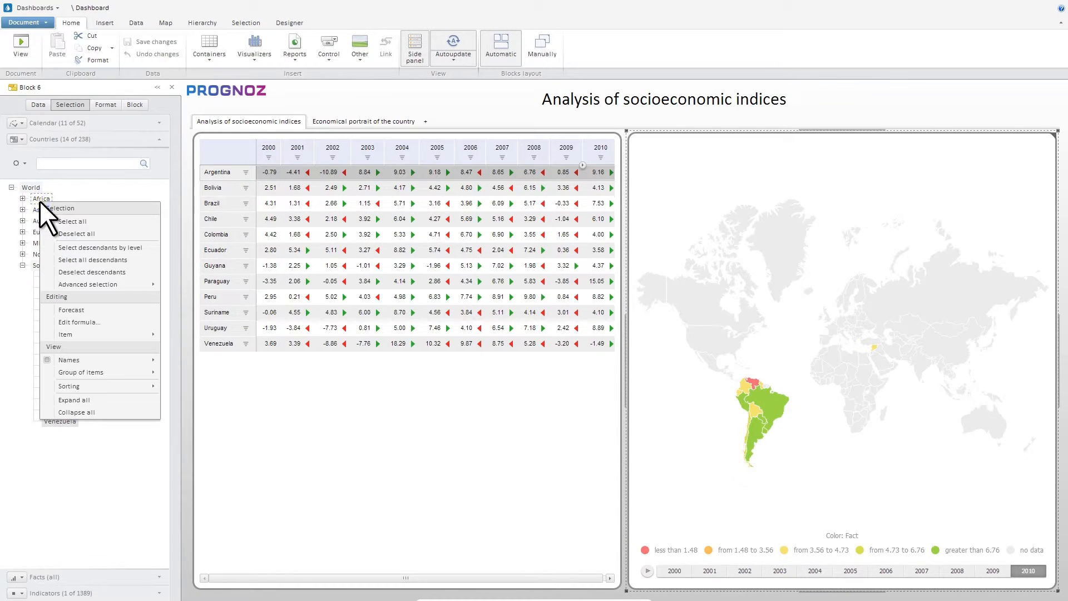
click(105, 226)
Set the Indicators dimension as the map's metrics
click(108, 593)
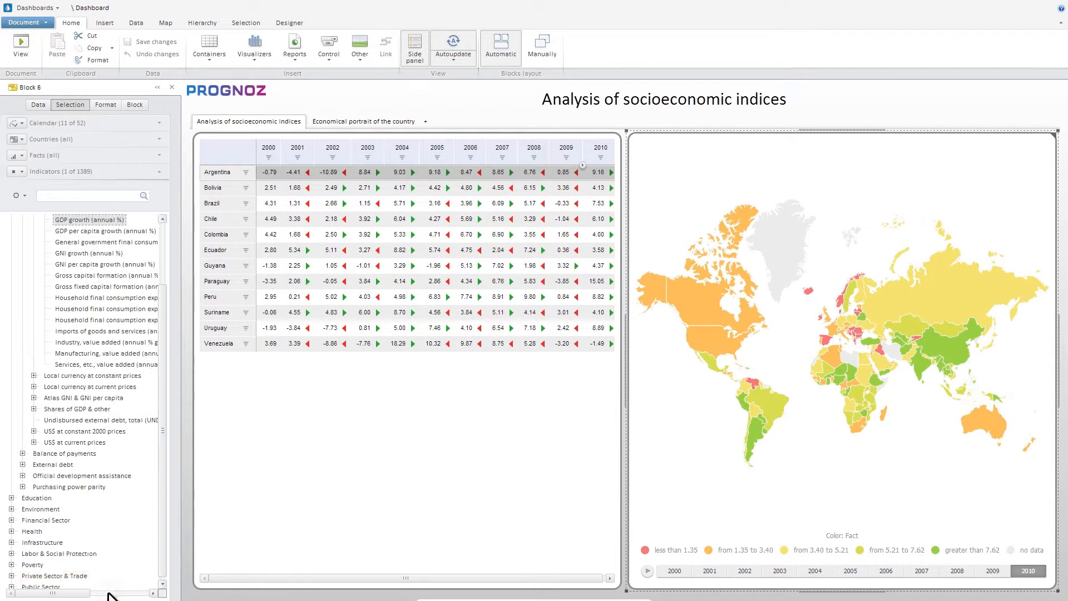
click(23, 173)
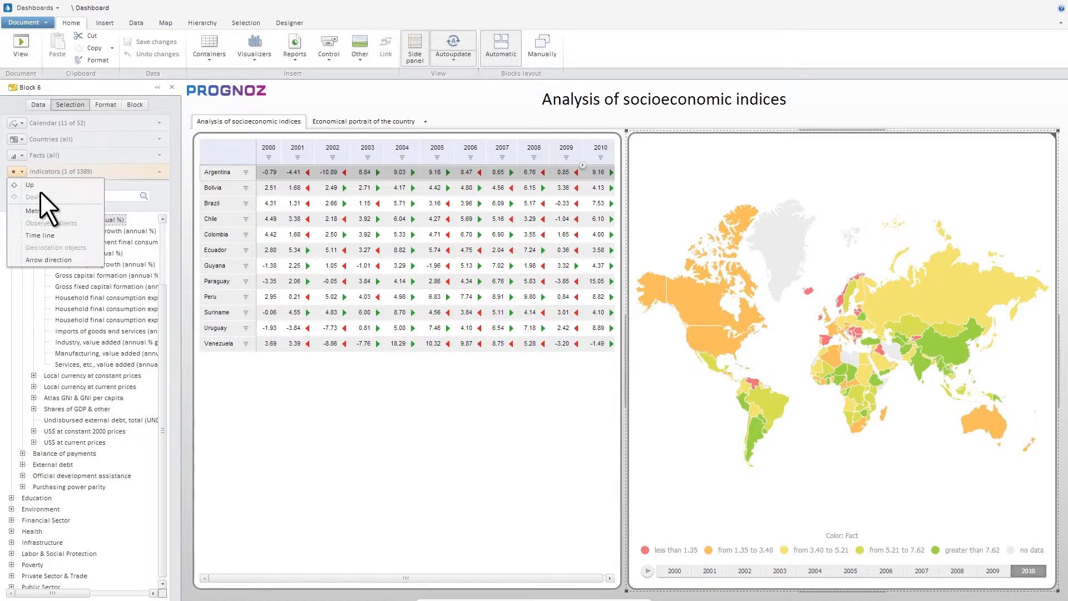
click(53, 212)
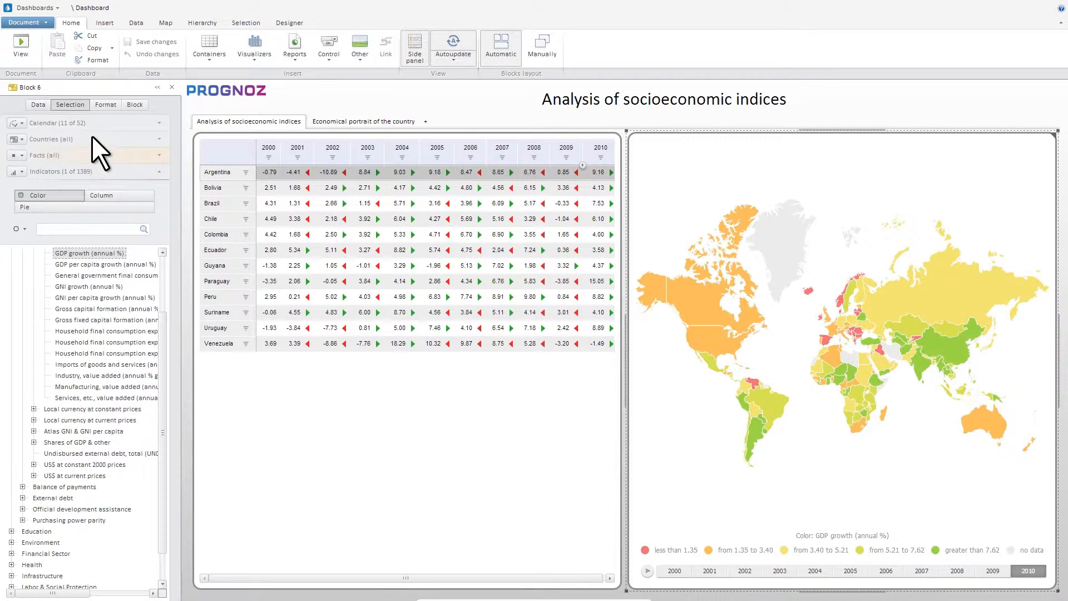
Look at the map's tooltip settings, try the red fill template, apply the five-color red-to-green template, and view its color scale settings
click(117, 106)
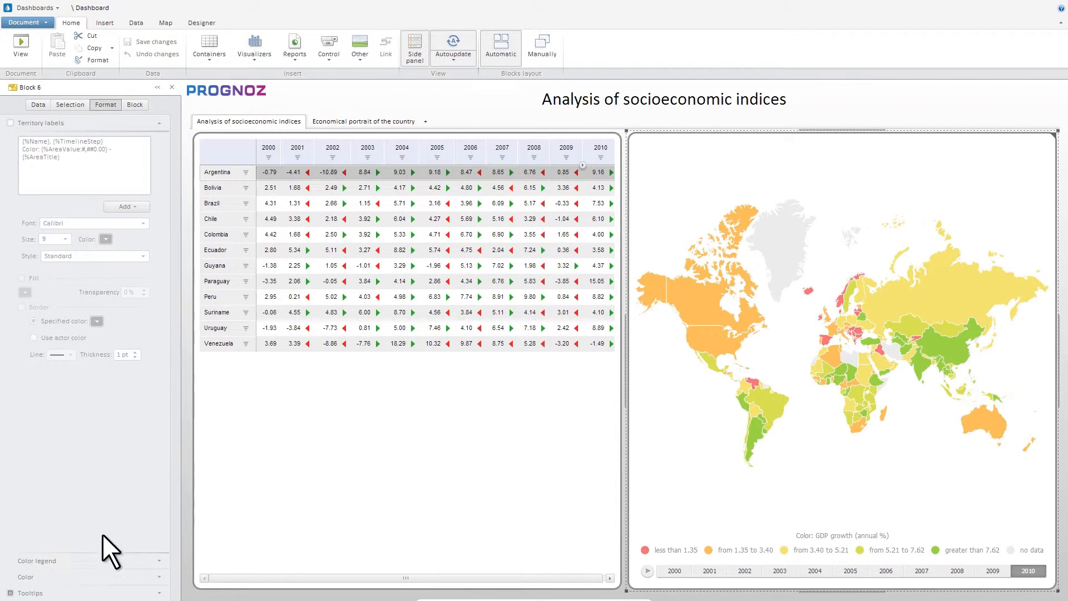
click(109, 593)
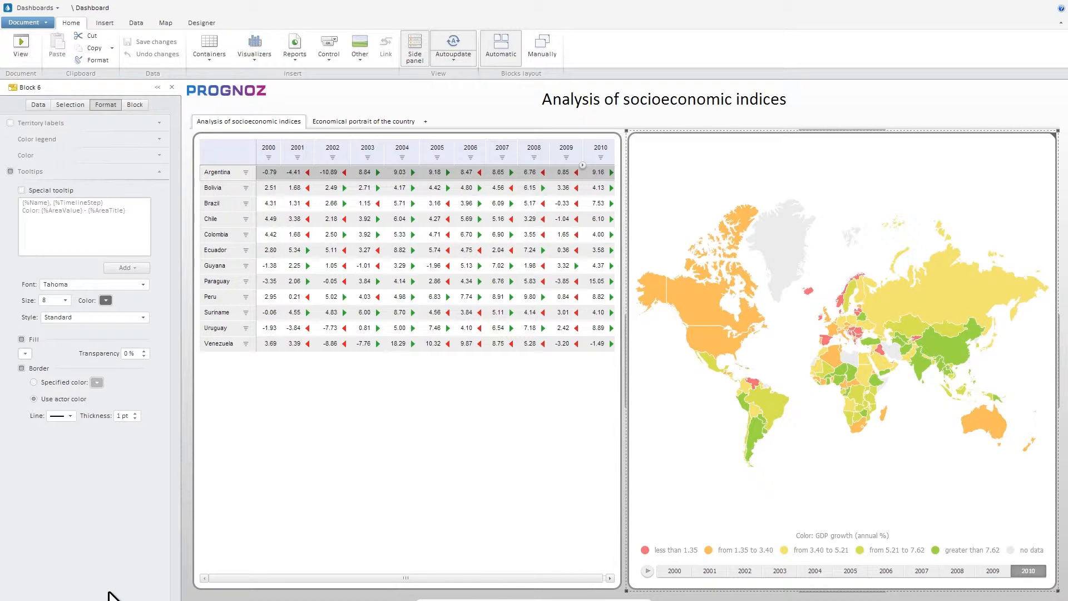
click(174, 25)
click(171, 54)
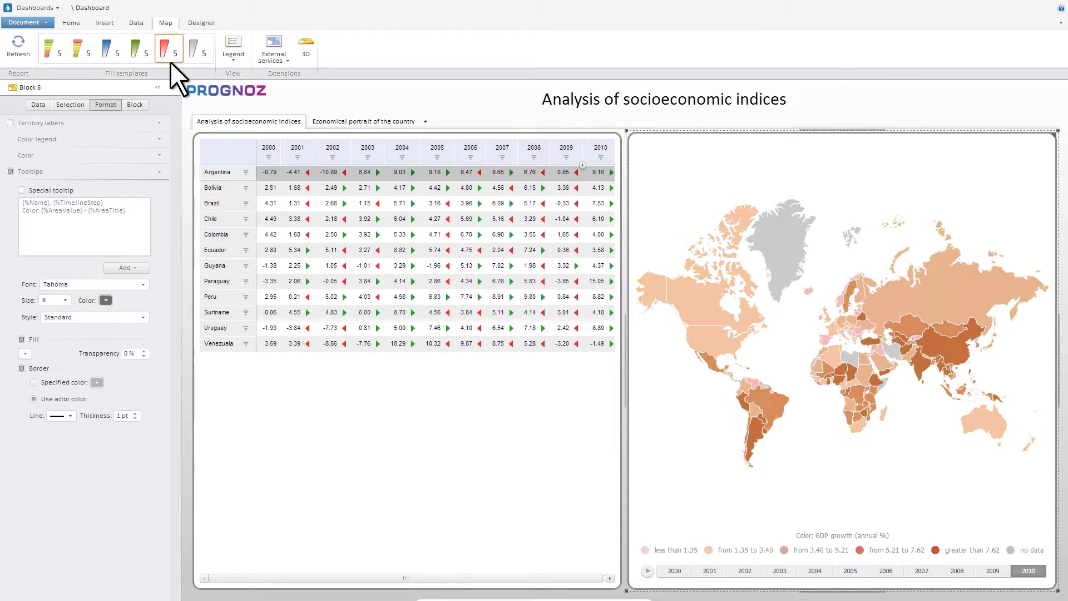
click(117, 59)
click(56, 58)
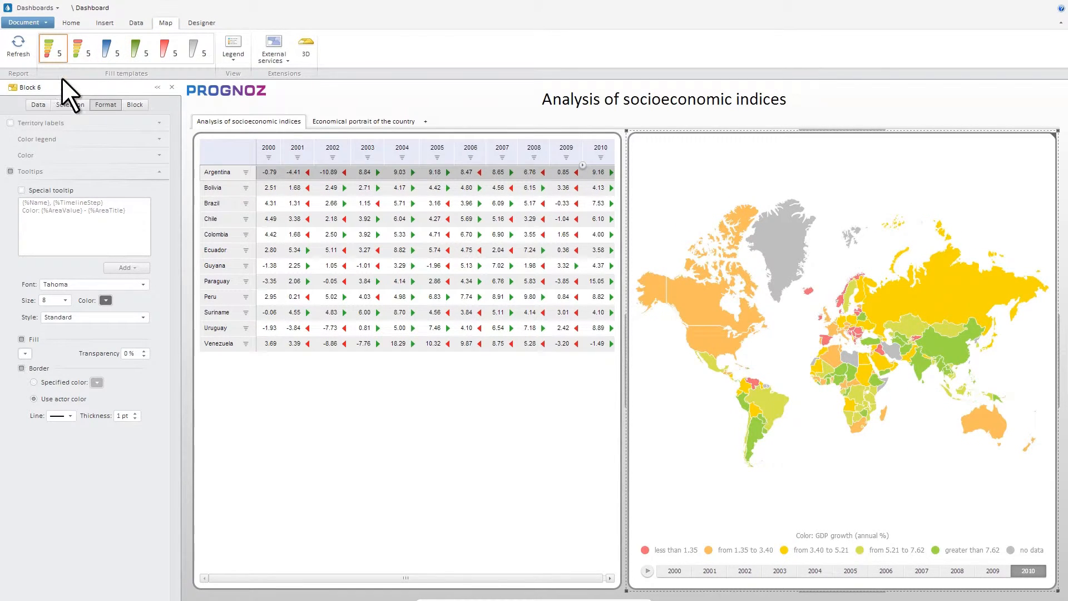
click(120, 155)
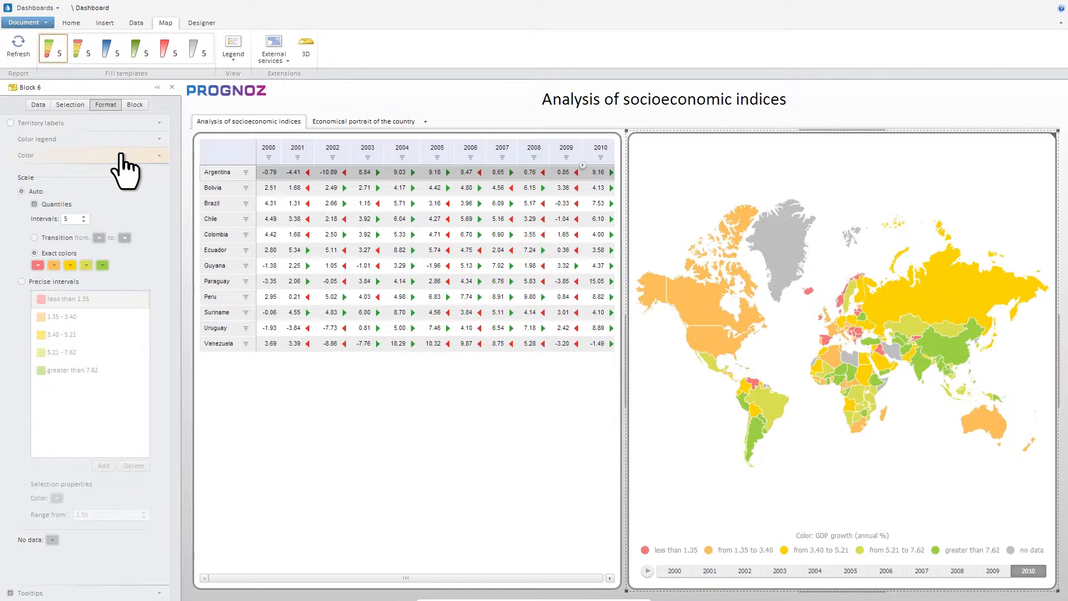
Turn on 3D for the map and set its Height metric to Agriculture, value added (annual % growth)
click(314, 58)
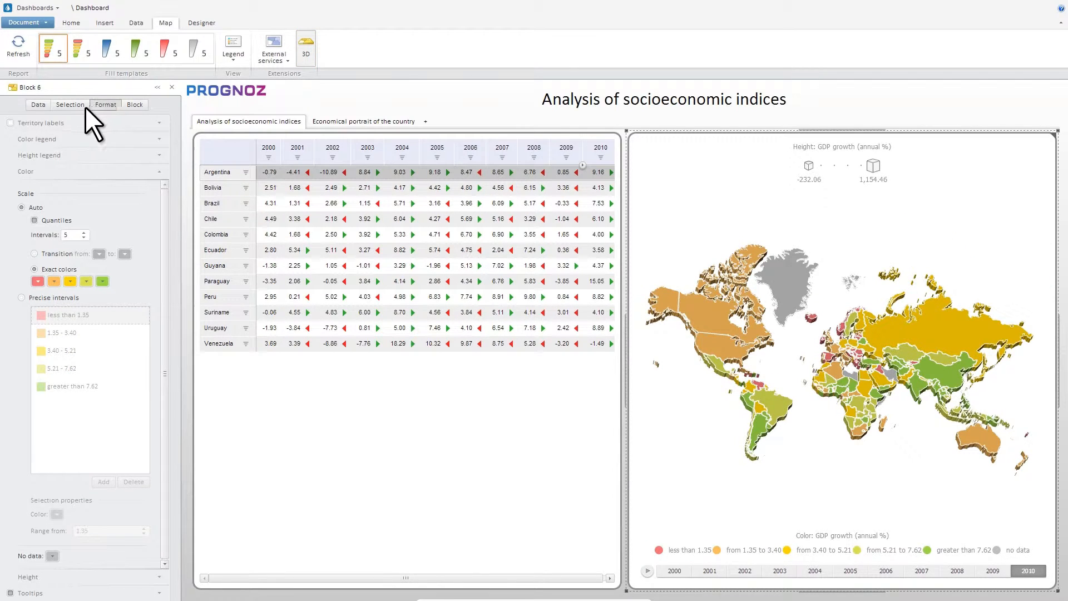
click(84, 106)
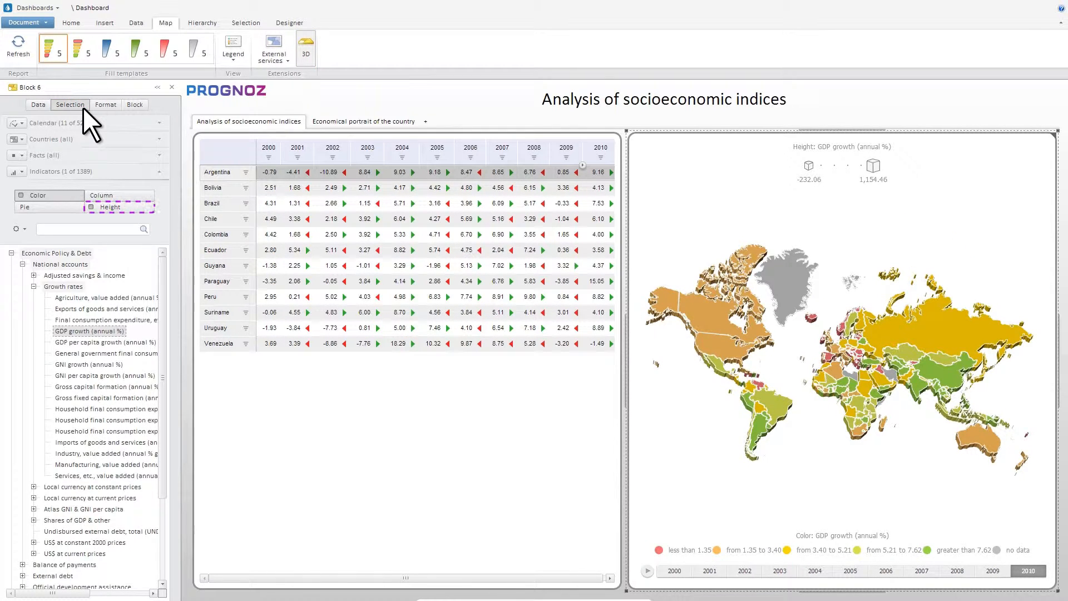
click(134, 208)
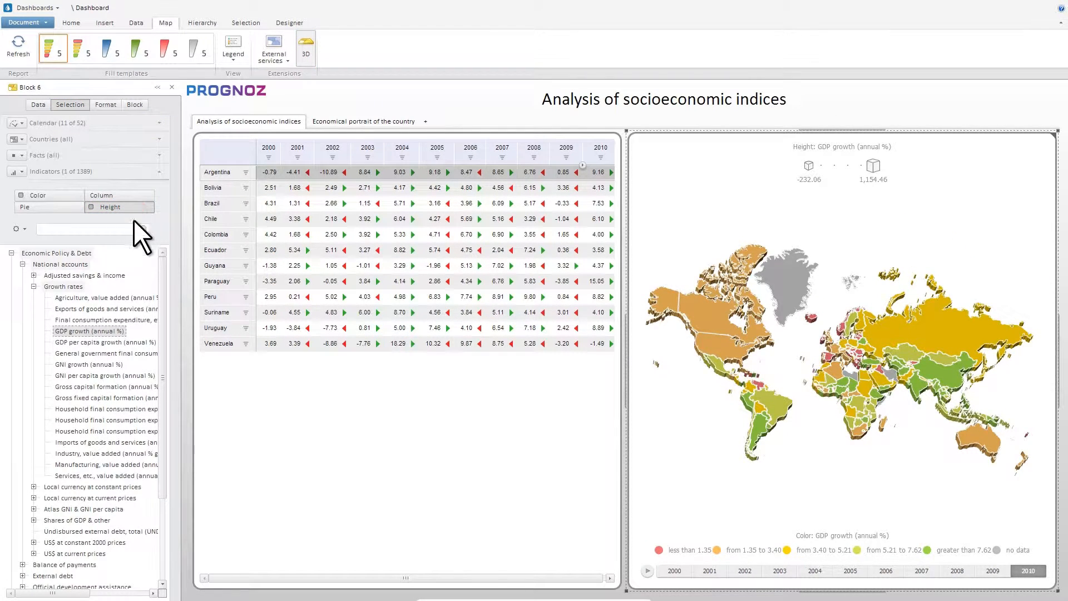
click(120, 298)
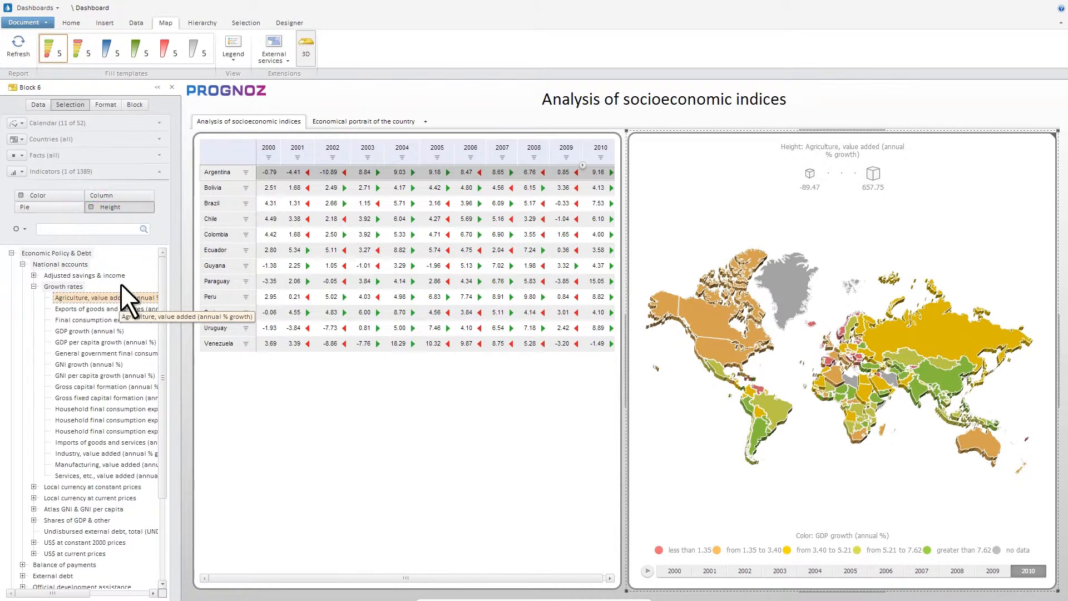
Position the map's height legend at the bottom center, above the color legend
click(114, 106)
click(120, 140)
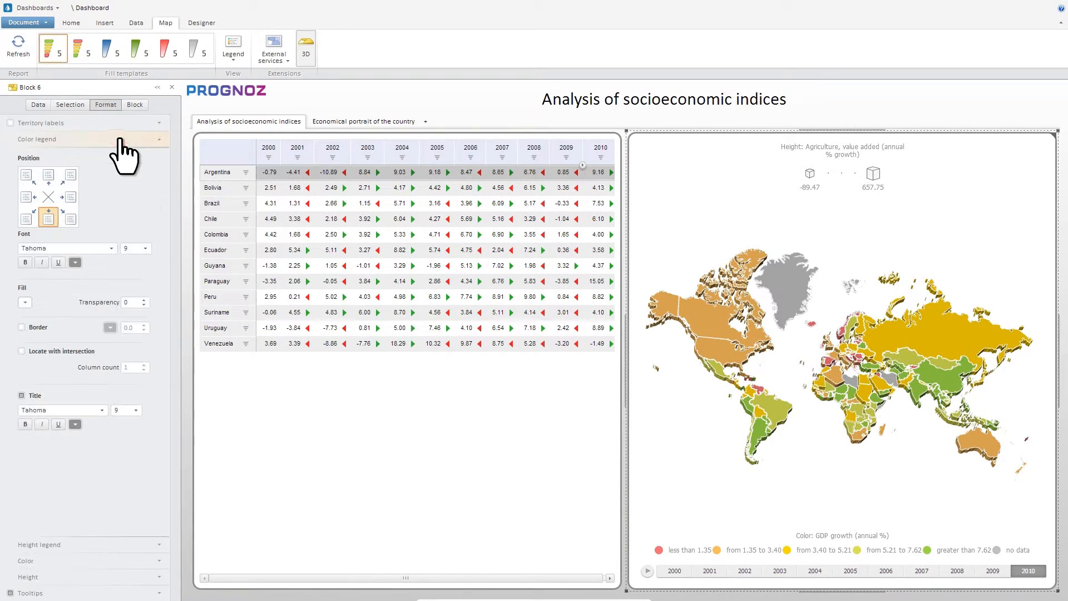
click(116, 544)
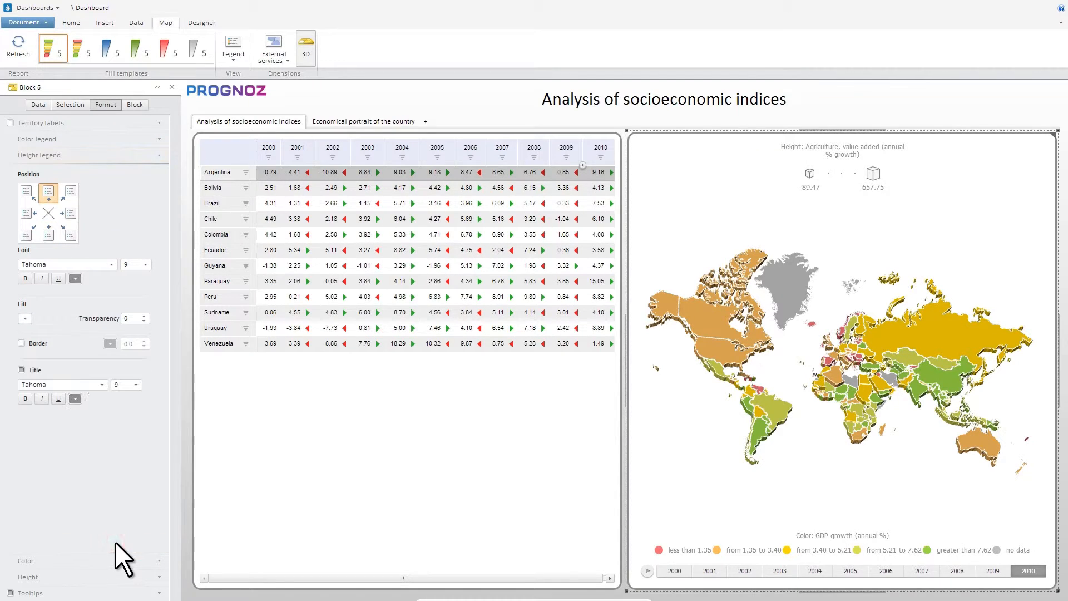
click(55, 236)
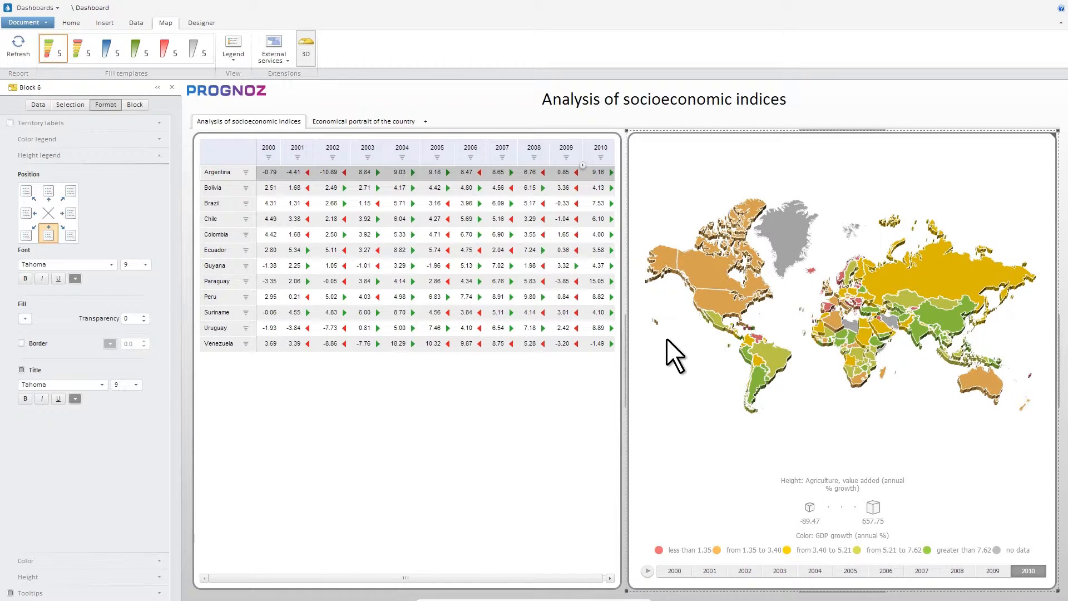
Duplicate the table block, place the copy directly below it, and change the copy's visualizer type to Histogram
click(299, 132)
click(111, 48)
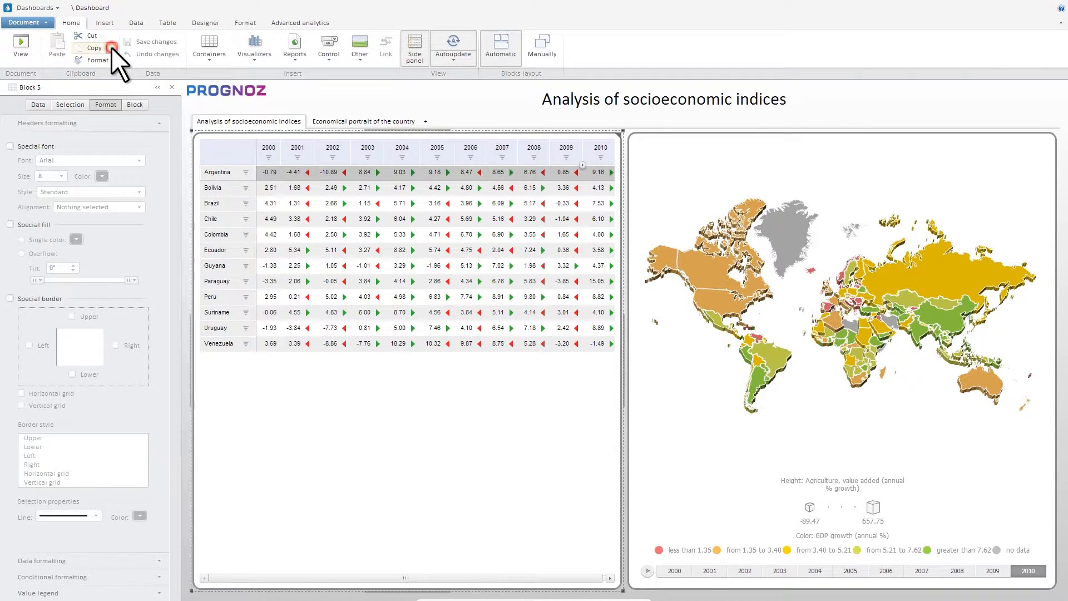
click(120, 74)
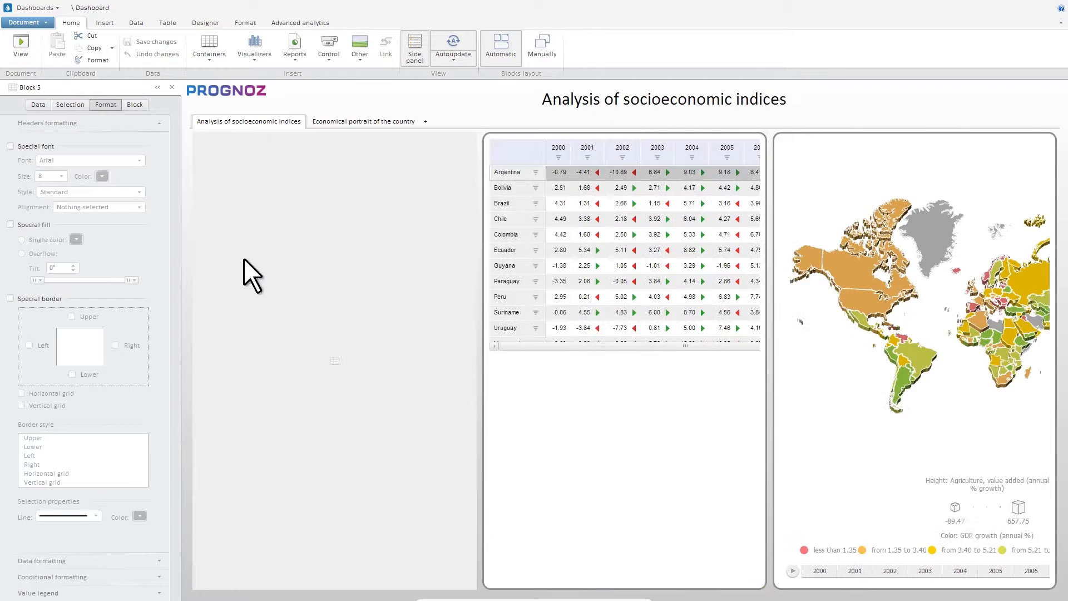
click(406, 462)
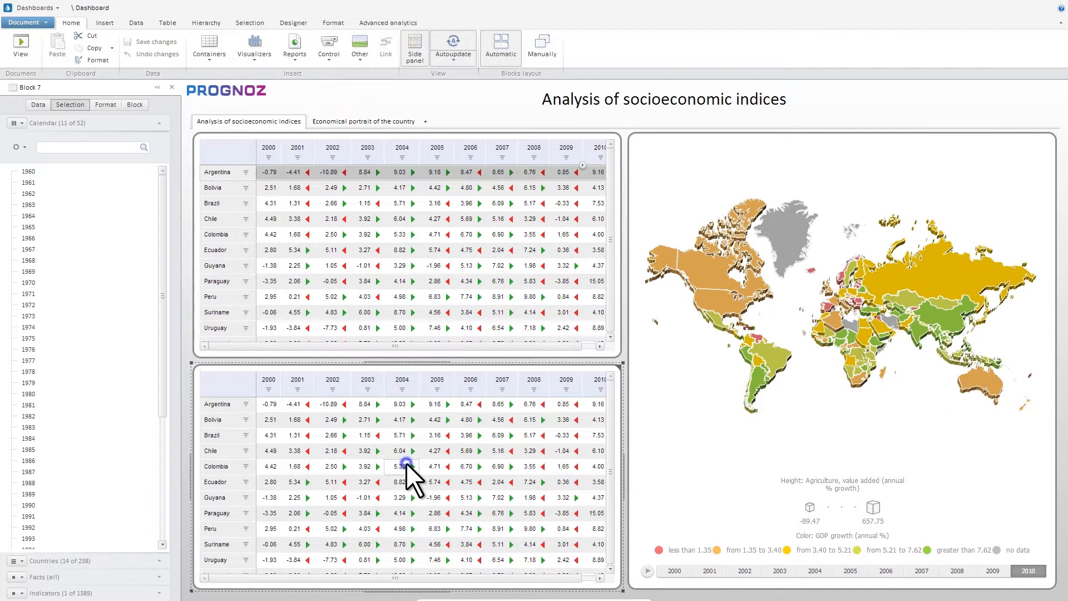
right_click(406, 462)
mouse_move(443, 343)
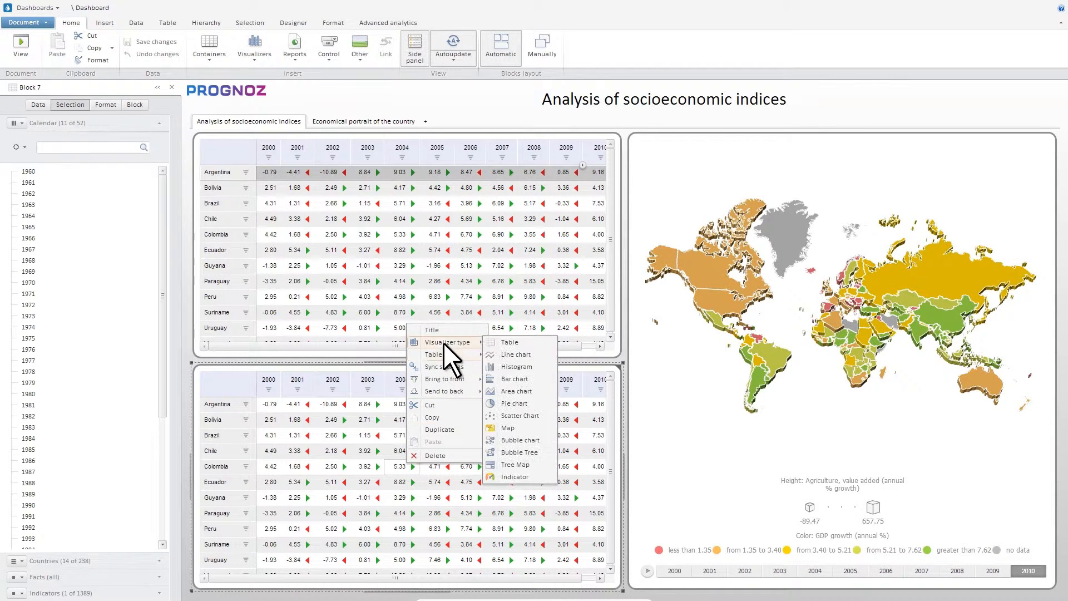
click(533, 367)
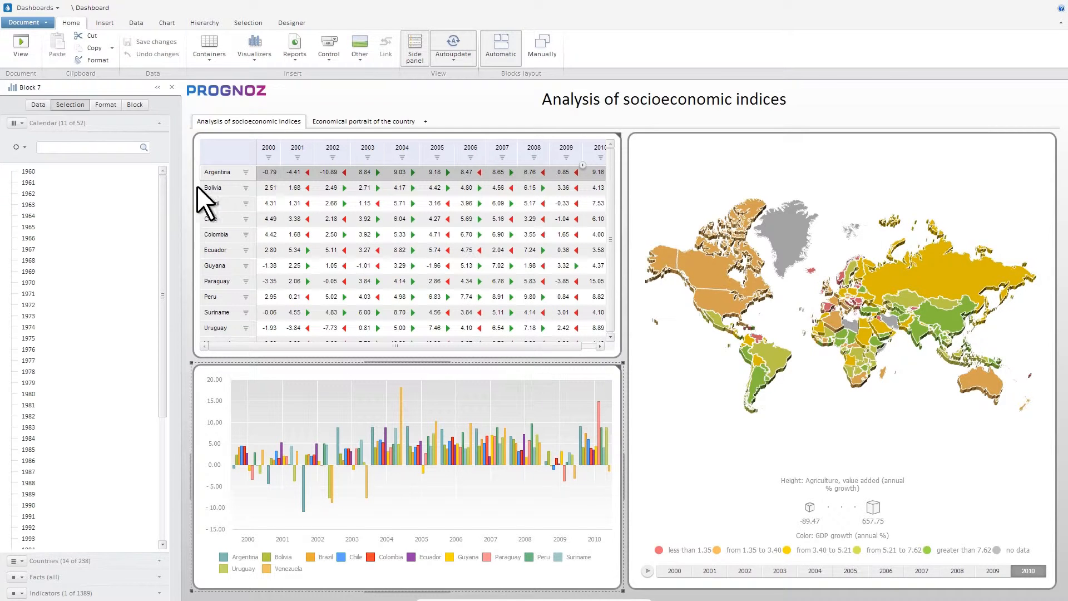
Link the Countries dimension of the histogram block through Link 1 (Countries)
click(141, 108)
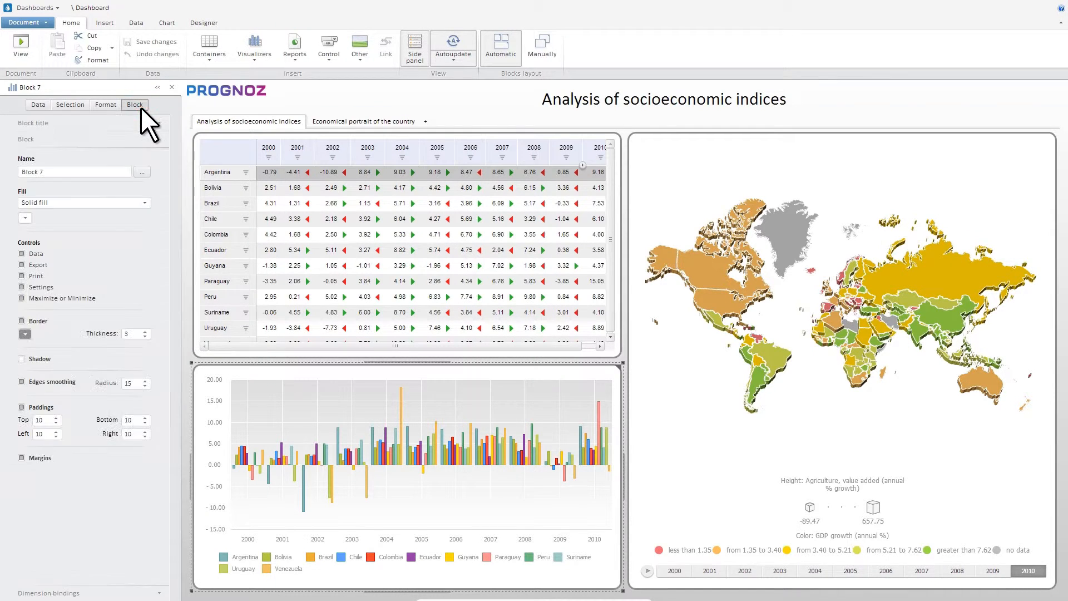
click(113, 593)
click(21, 231)
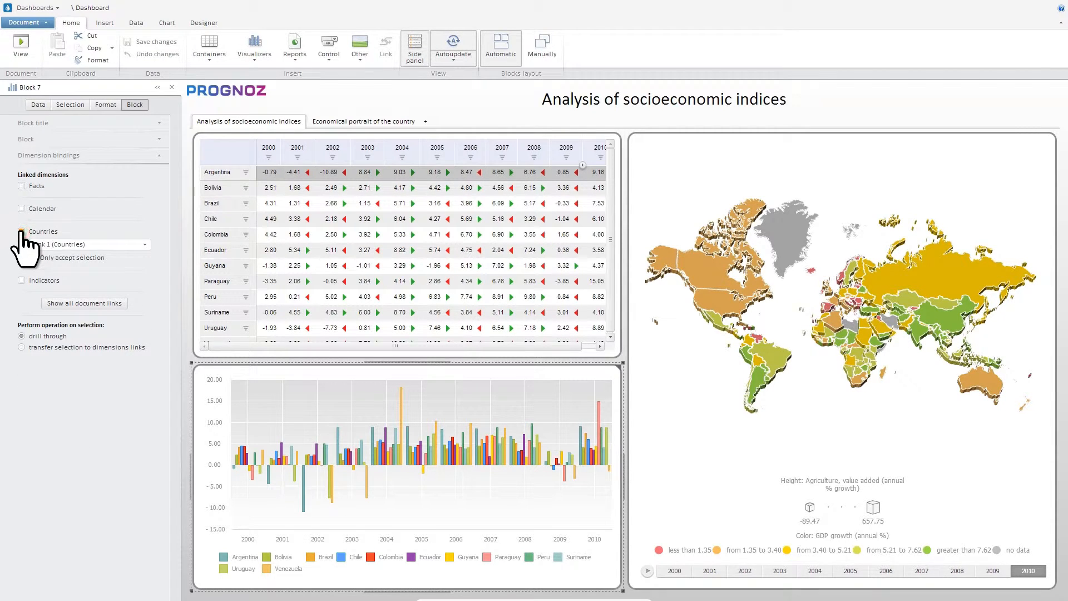
Make the table block transfer its selection to dimension links, with Countries bound to Link 1 (Countries)
click(193, 215)
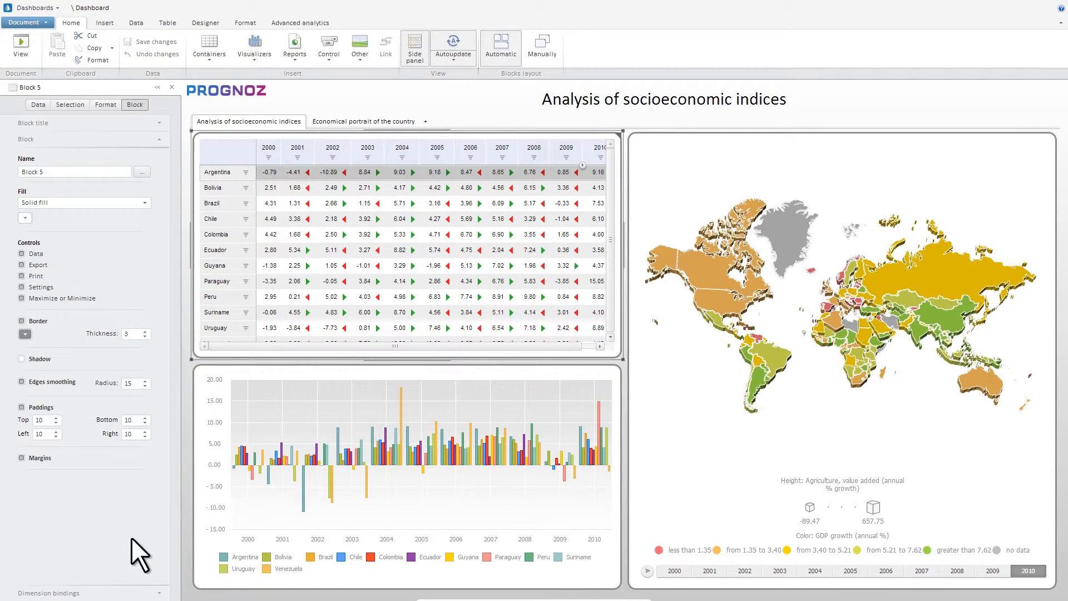
click(122, 594)
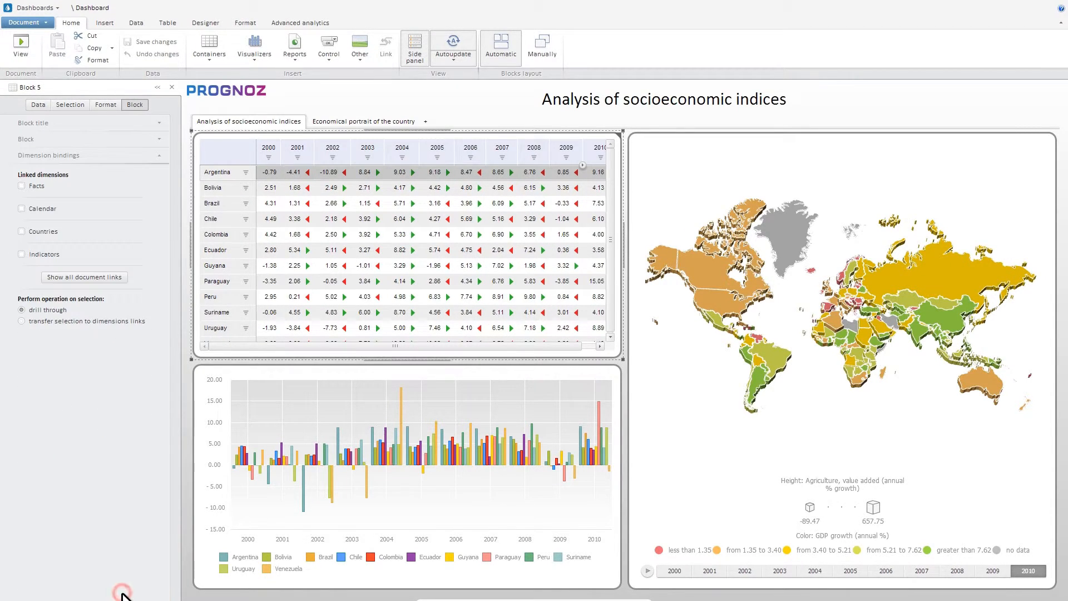
click(23, 322)
click(144, 426)
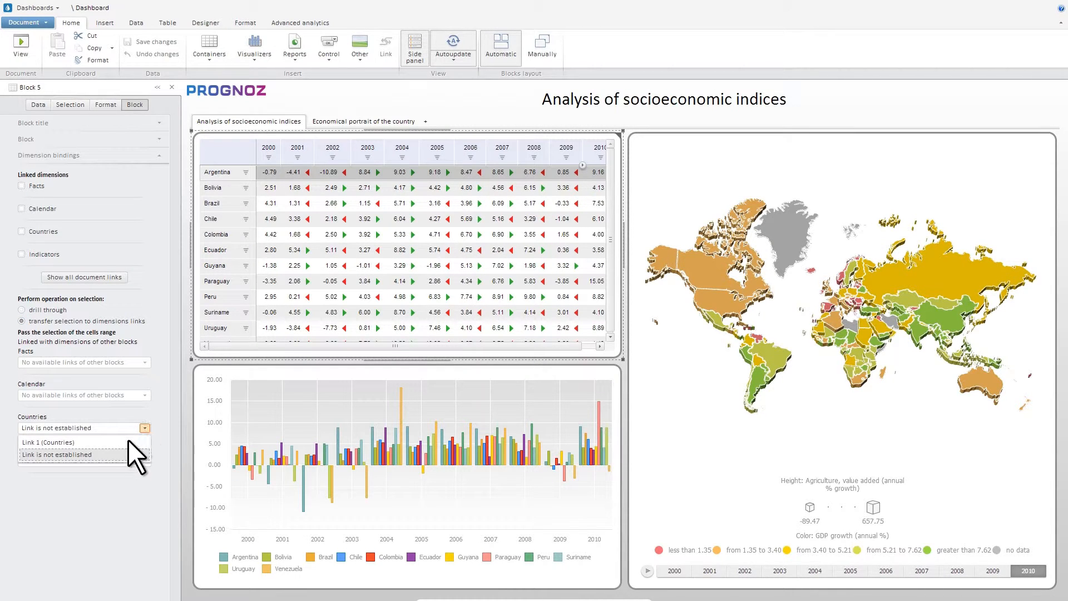
click(126, 441)
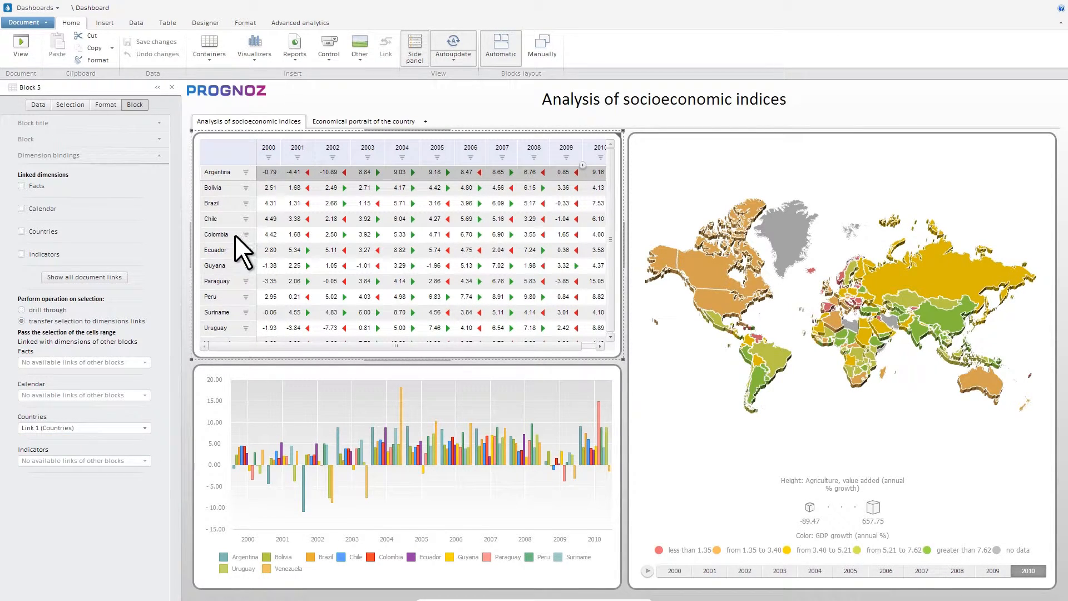
Select the Colombia and Ecuador rows in the table to filter the linked histogram, and select the histogram block
drag(234, 234, 237, 252)
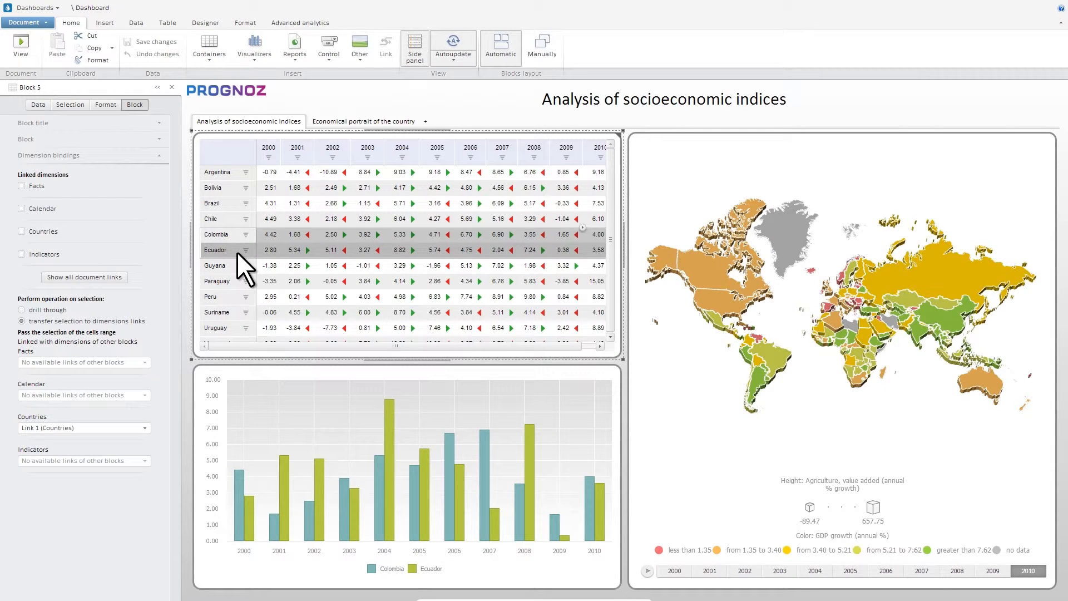
click(266, 367)
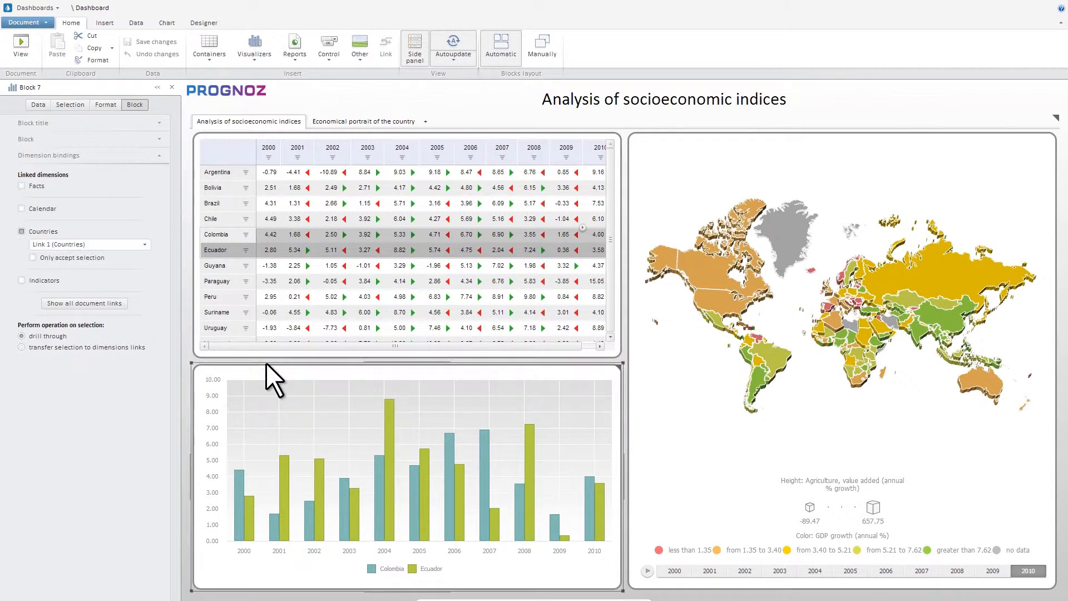
Show data labels on the histogram's bars using the Outside end placement
click(174, 25)
click(217, 59)
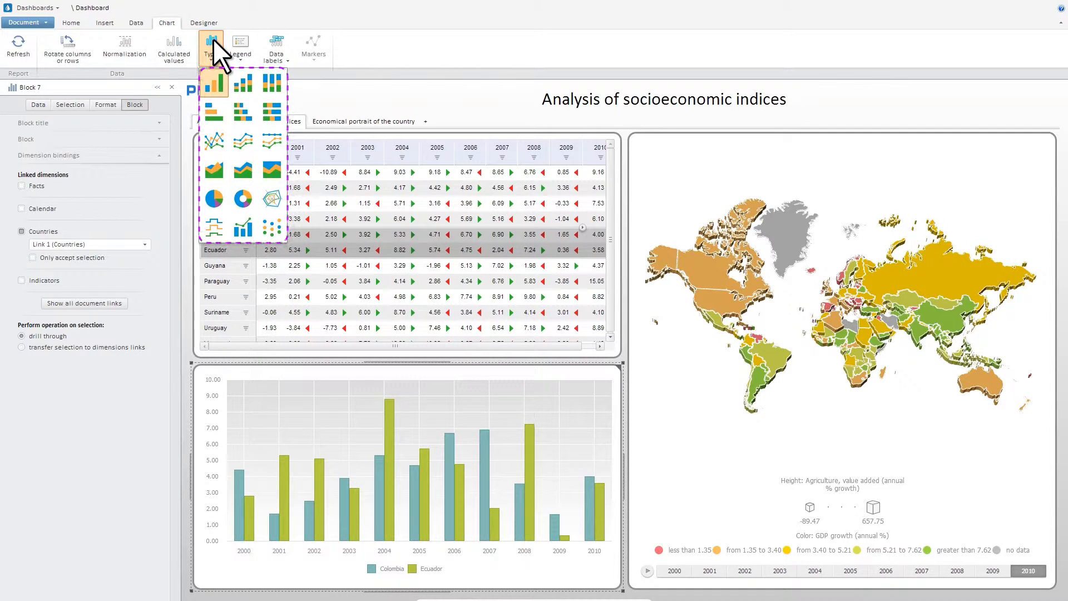
click(212, 38)
click(289, 58)
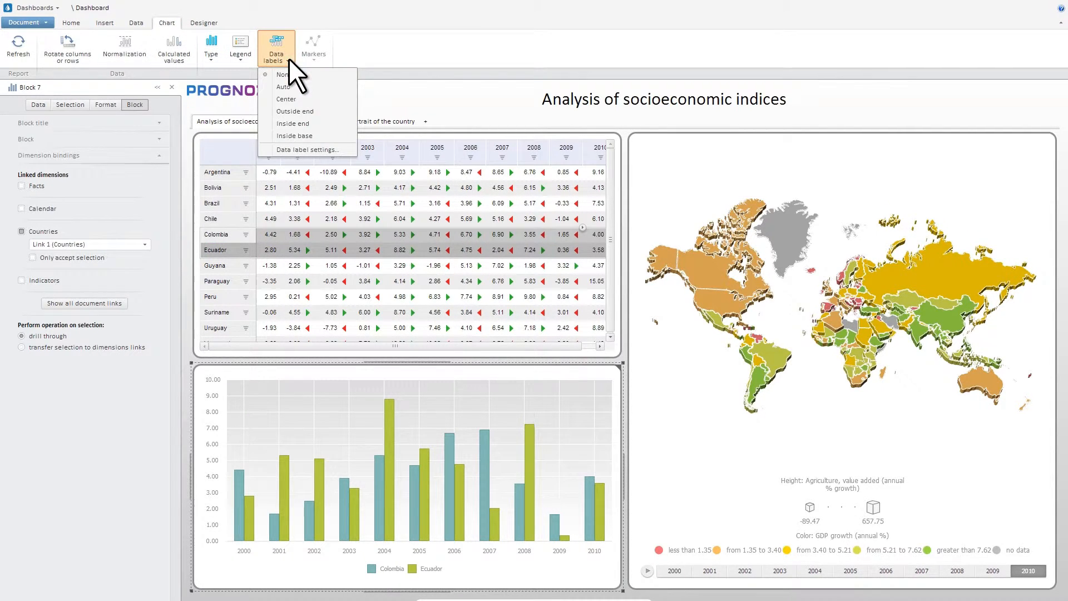
click(322, 109)
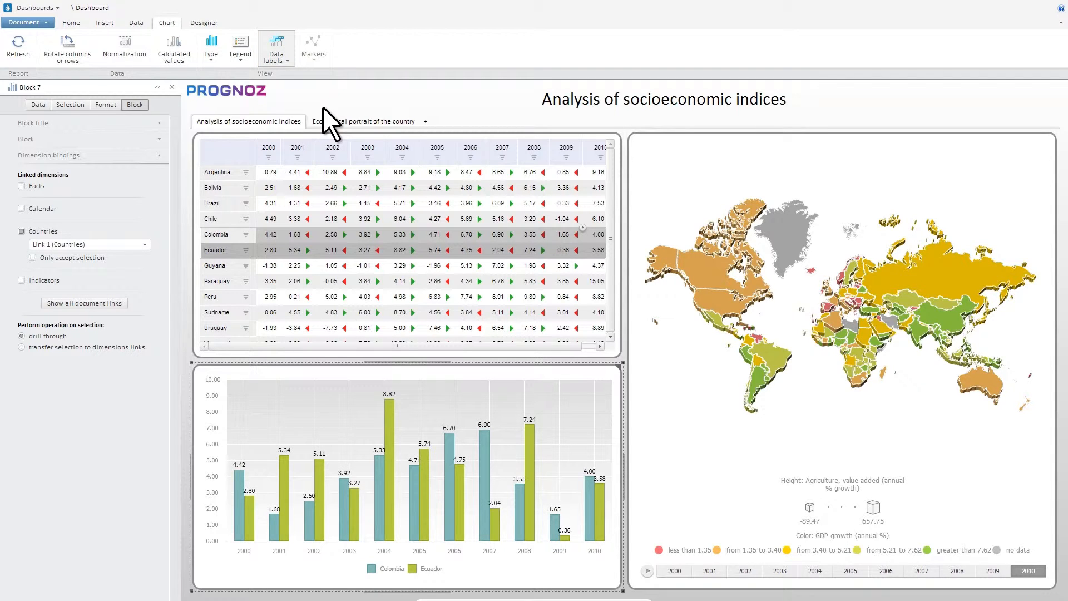
Add a row of three drop-down lists above the table and map blocks, labelled Date, Countries and Indicator
click(322, 131)
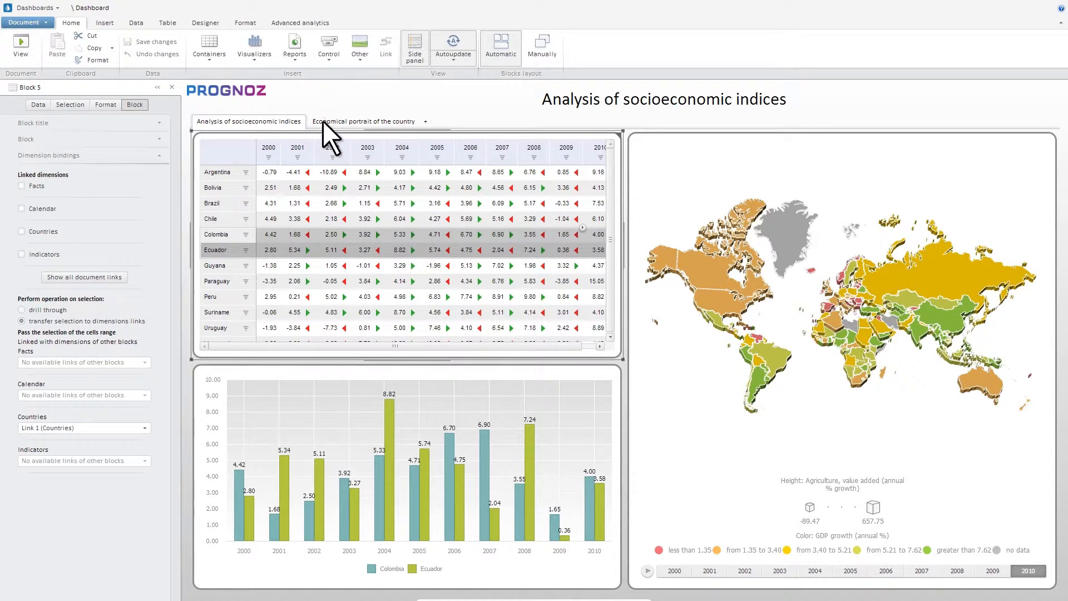
click(334, 61)
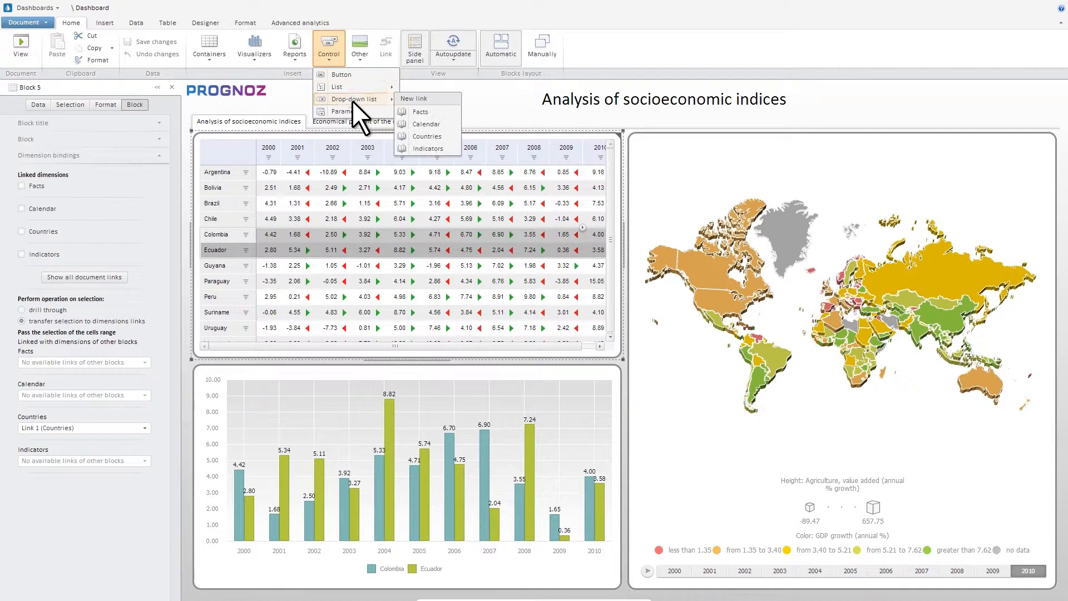
click(352, 102)
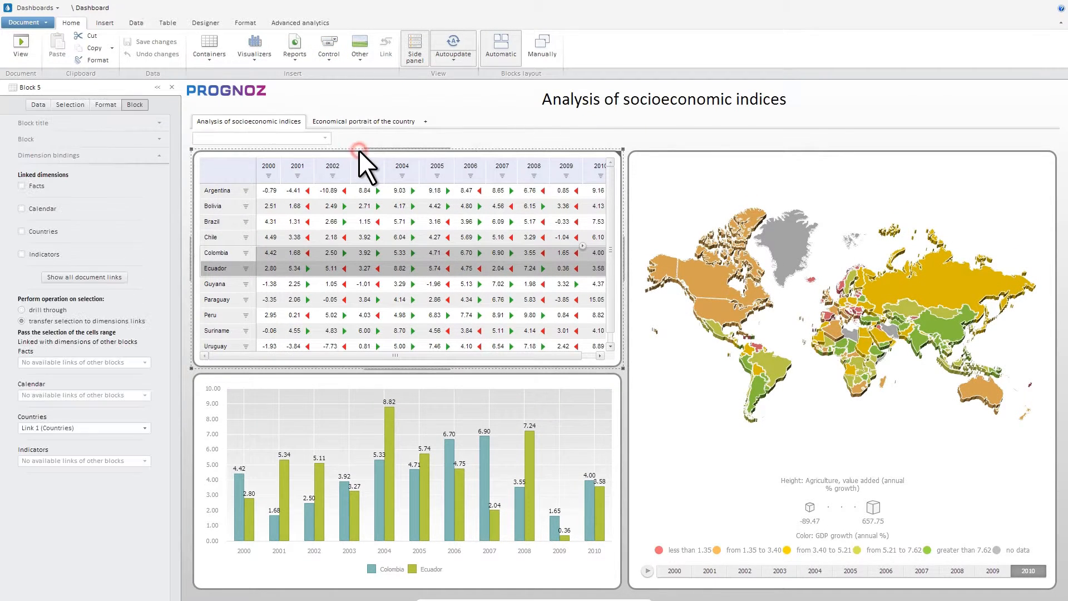
click(365, 59)
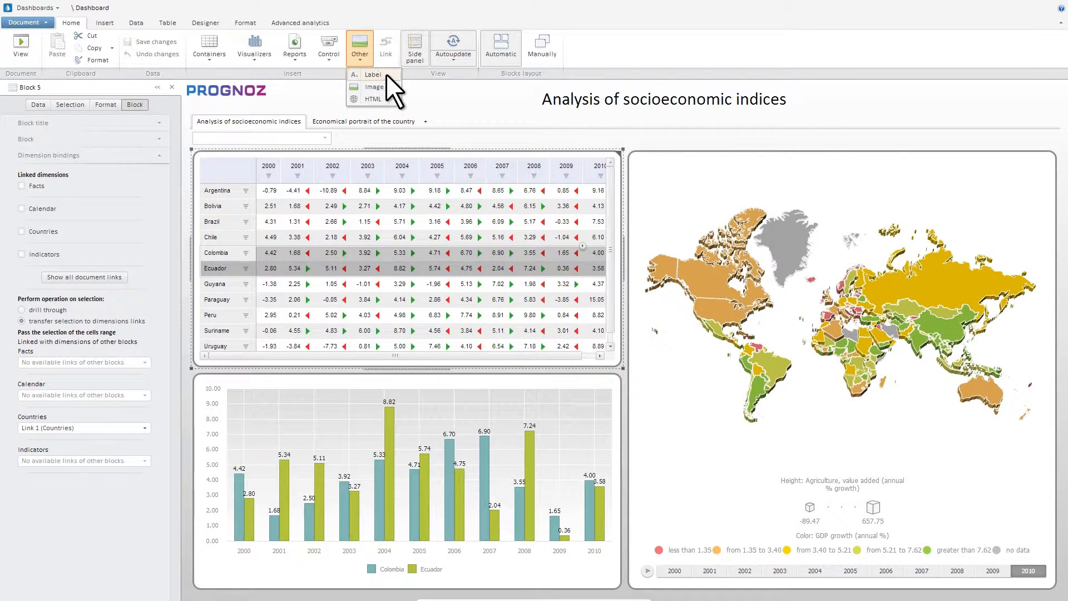
click(386, 75)
click(399, 132)
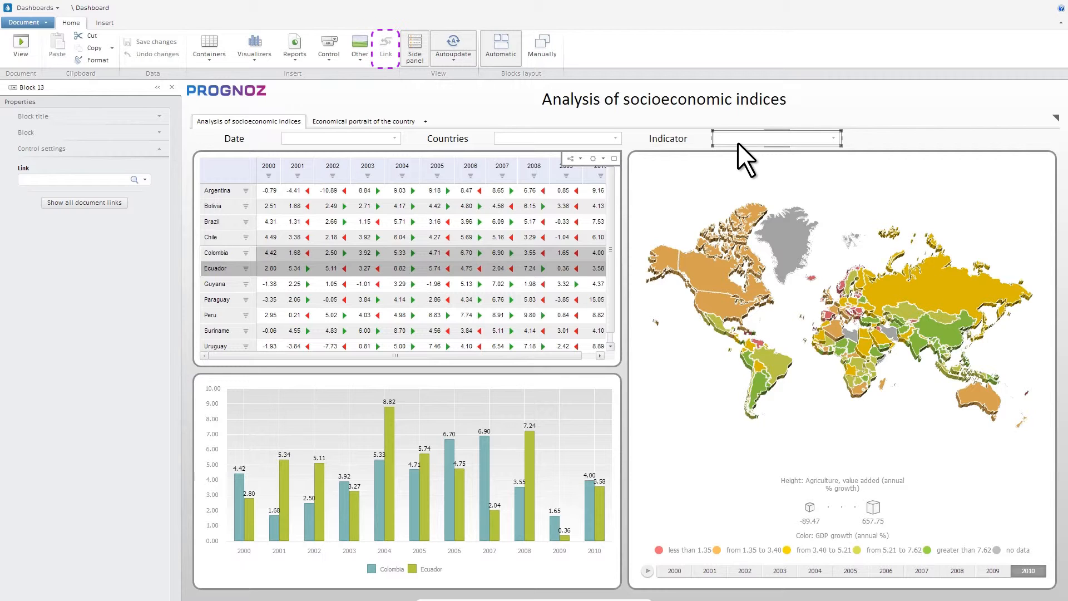
Create a new link synchronizing the Calendar dimension across the table, histogram and map blocks
click(699, 152)
click(546, 152)
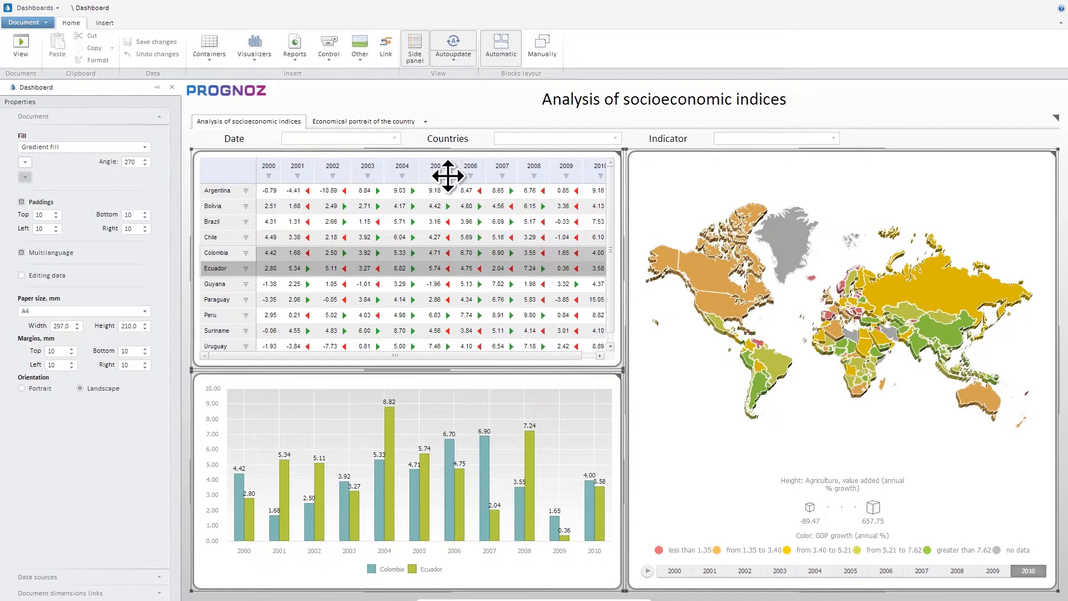
click(393, 62)
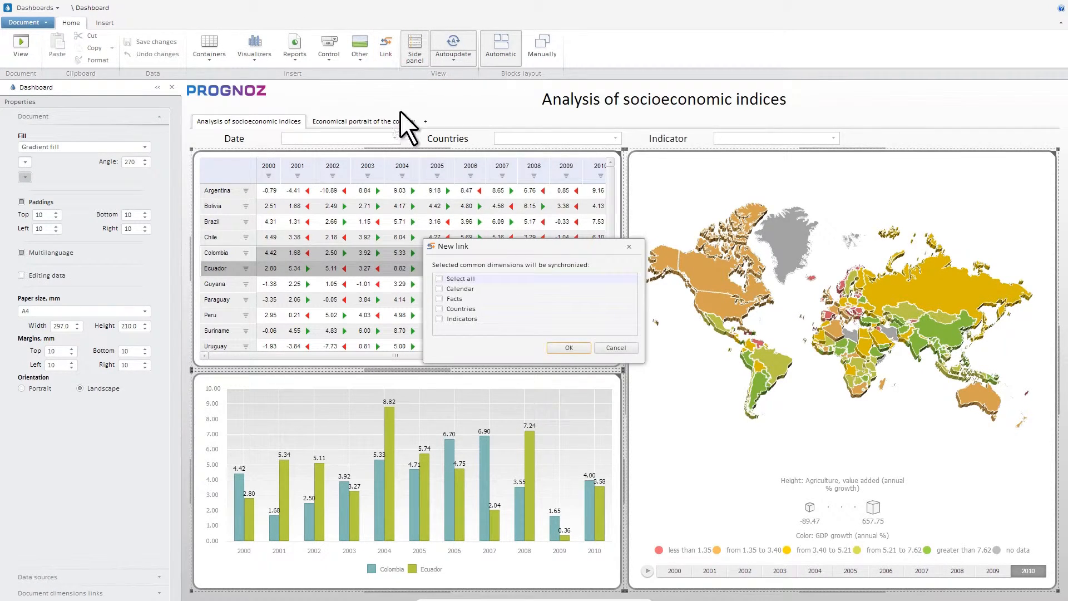
click(439, 289)
click(581, 347)
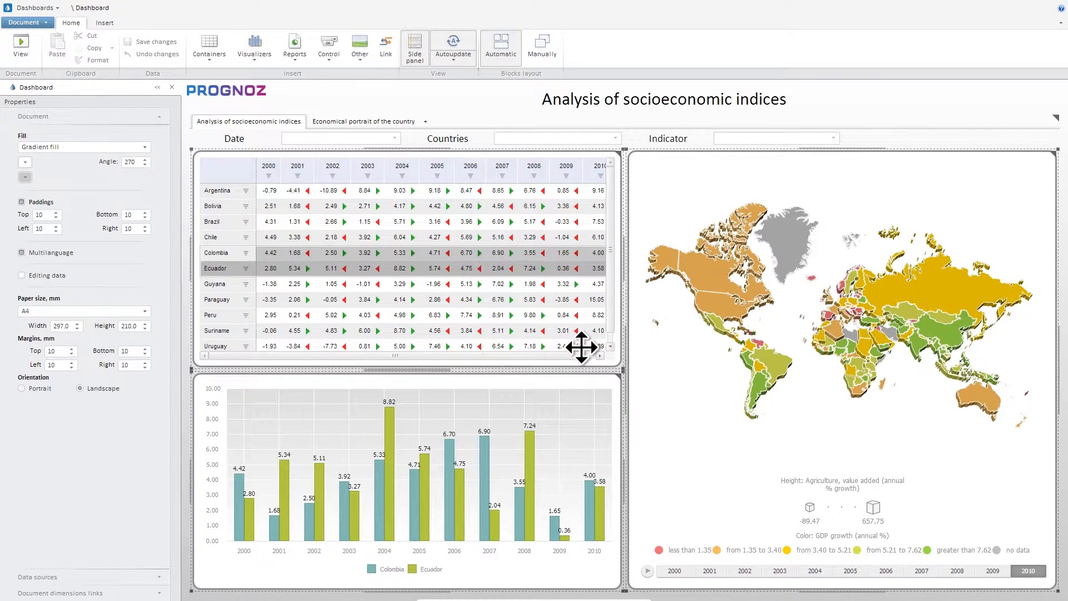
In the table block's dimension bindings, link the Countries dimension through a new link
click(393, 156)
click(136, 105)
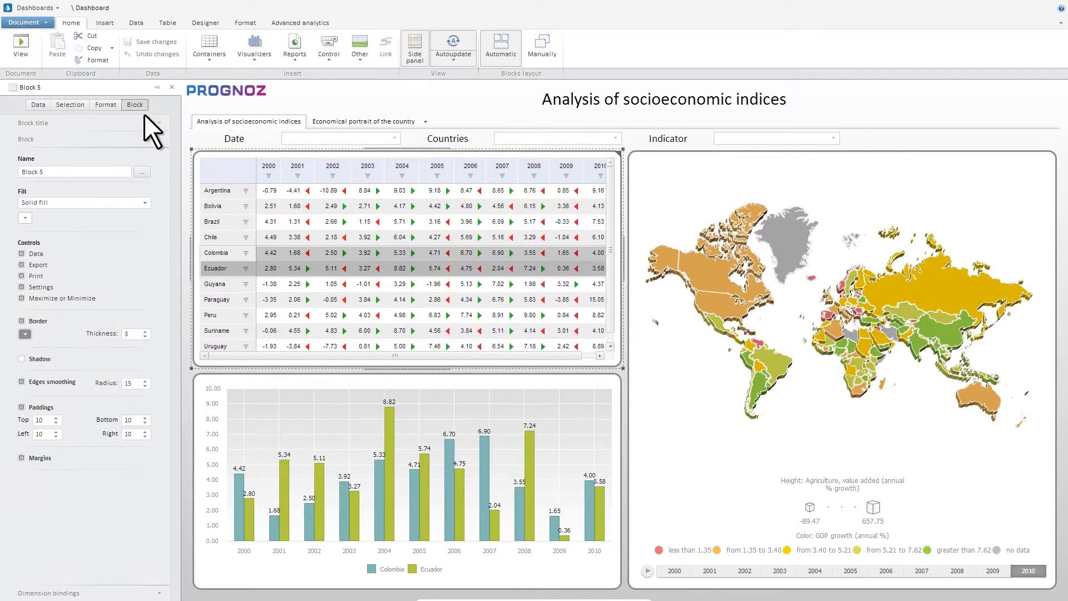
click(145, 589)
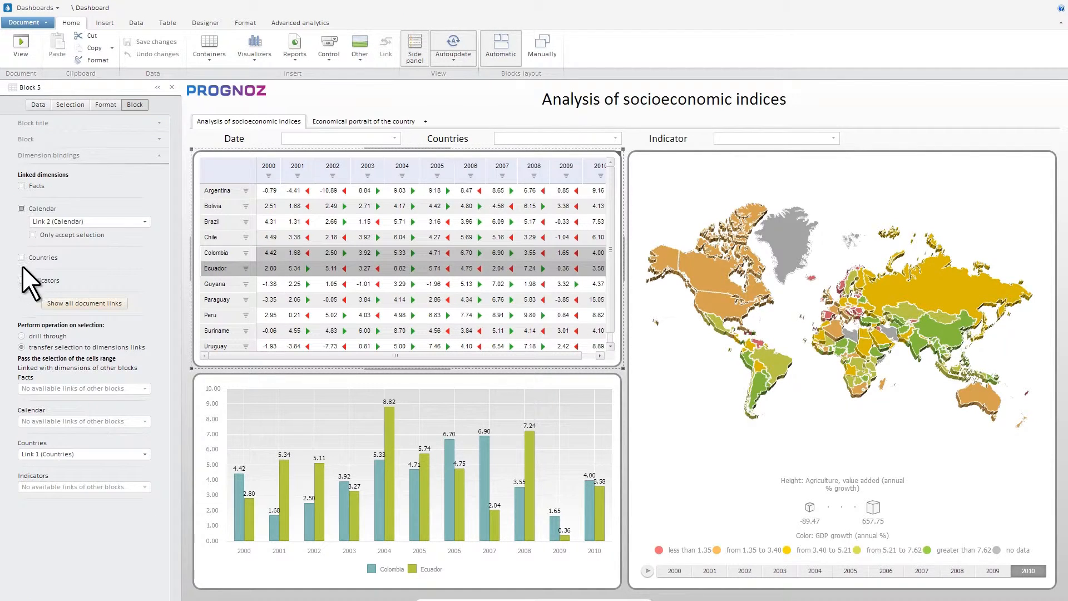
click(22, 257)
click(145, 270)
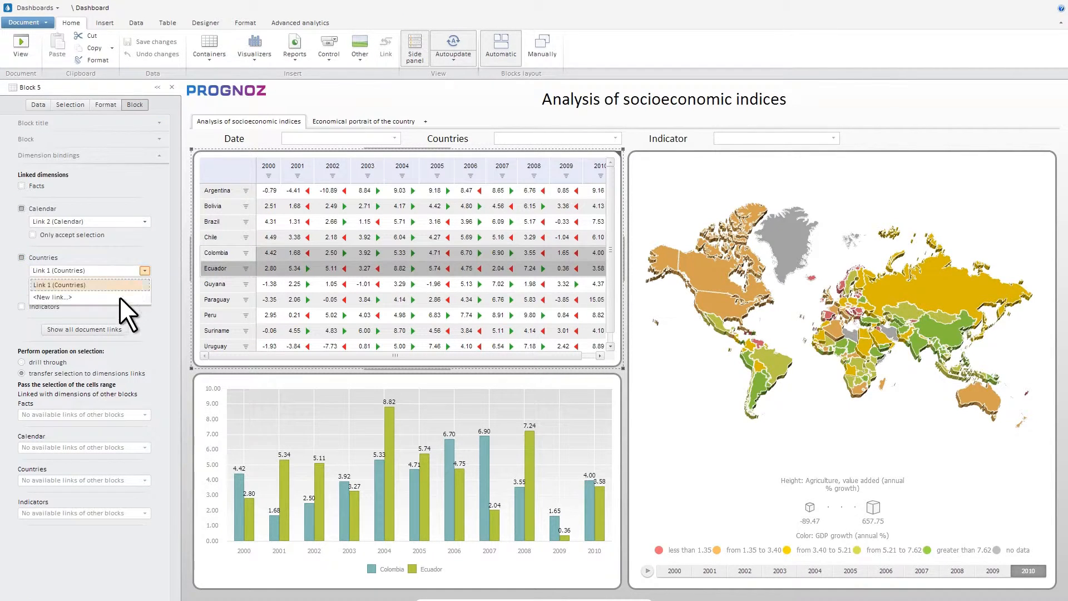
click(119, 297)
Create a new link synchronizing the Indicators dimension of the table and histogram blocks
click(249, 370)
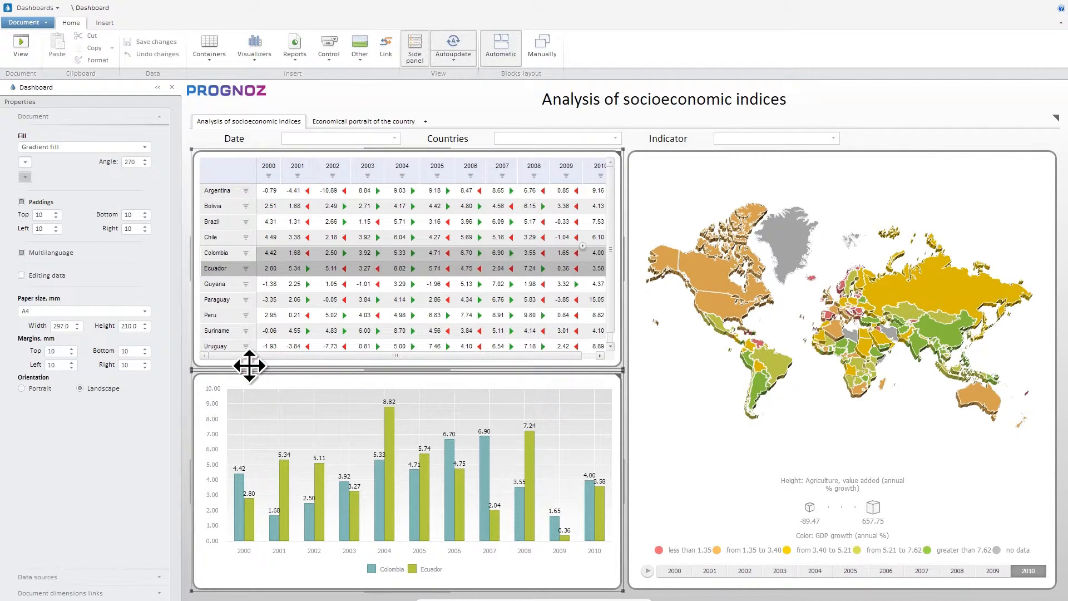
click(387, 55)
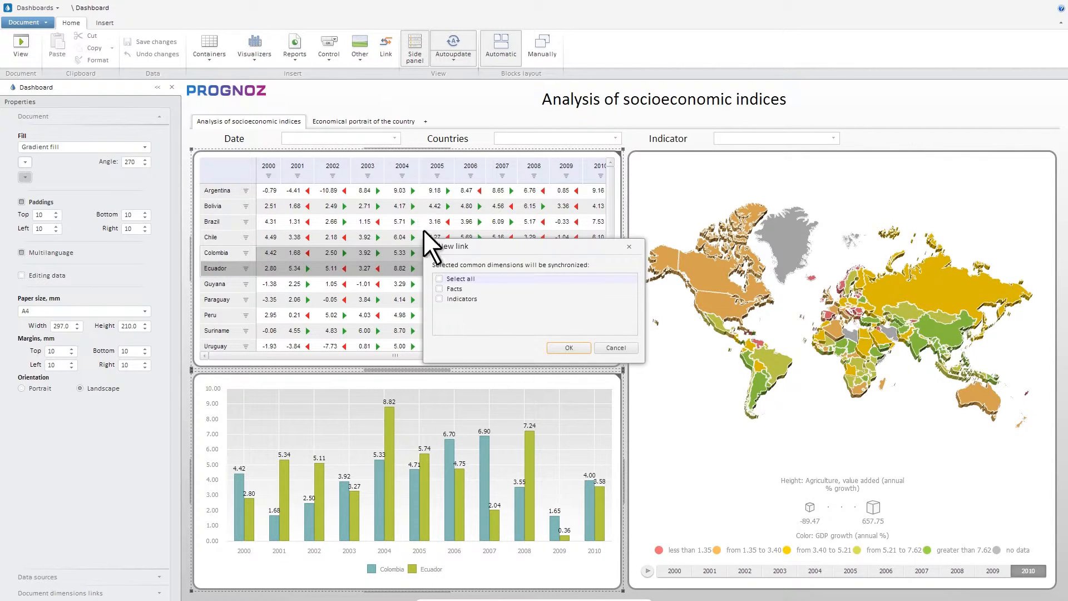
click(440, 298)
click(582, 347)
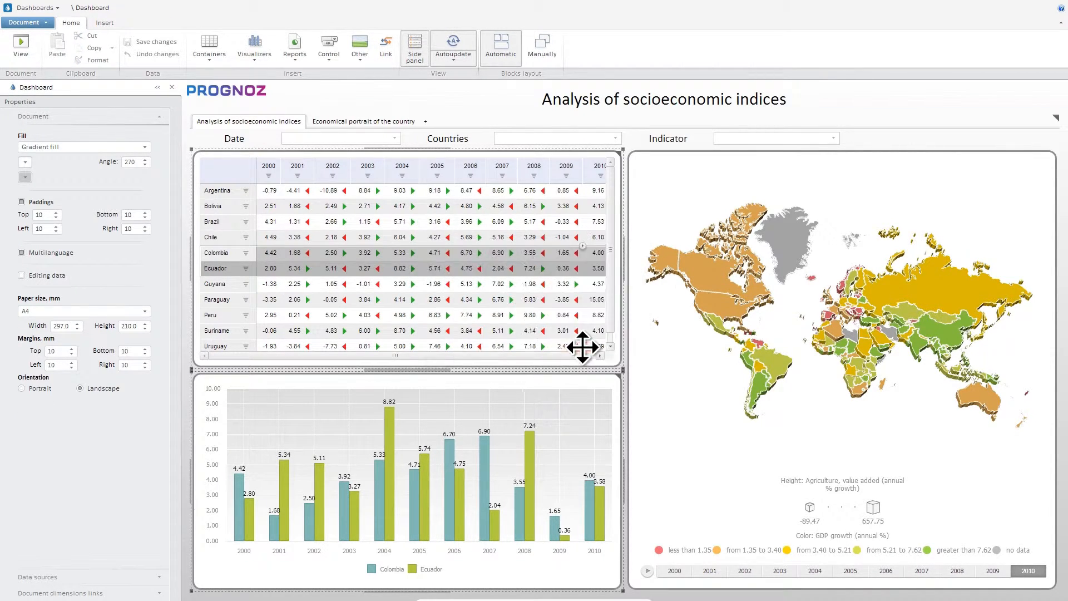
Bind the Date drop-down list to Link 2 (Calendar)
click(383, 140)
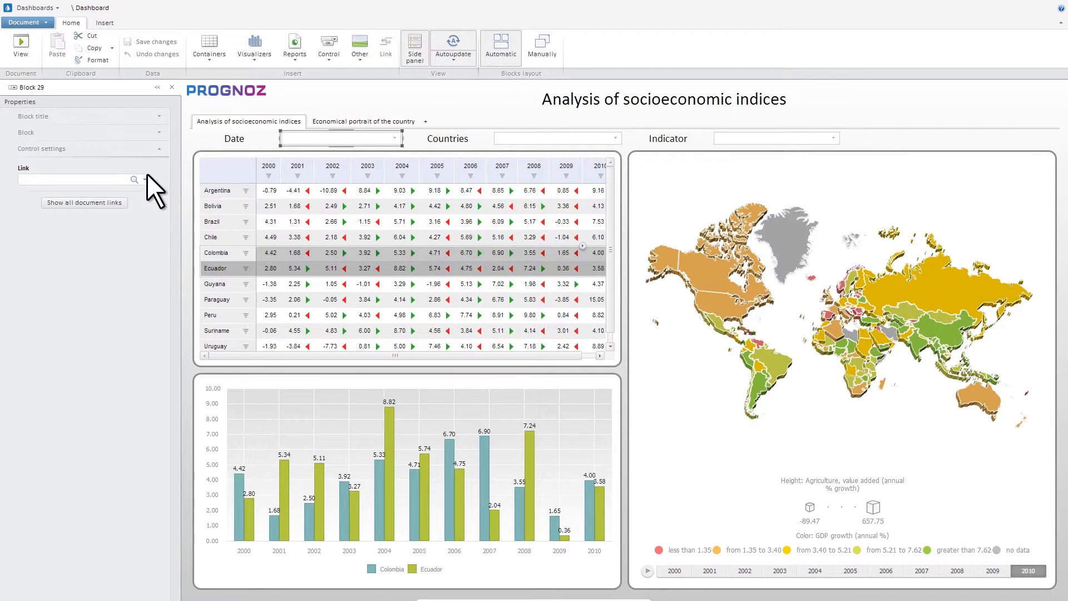
click(145, 179)
click(25, 192)
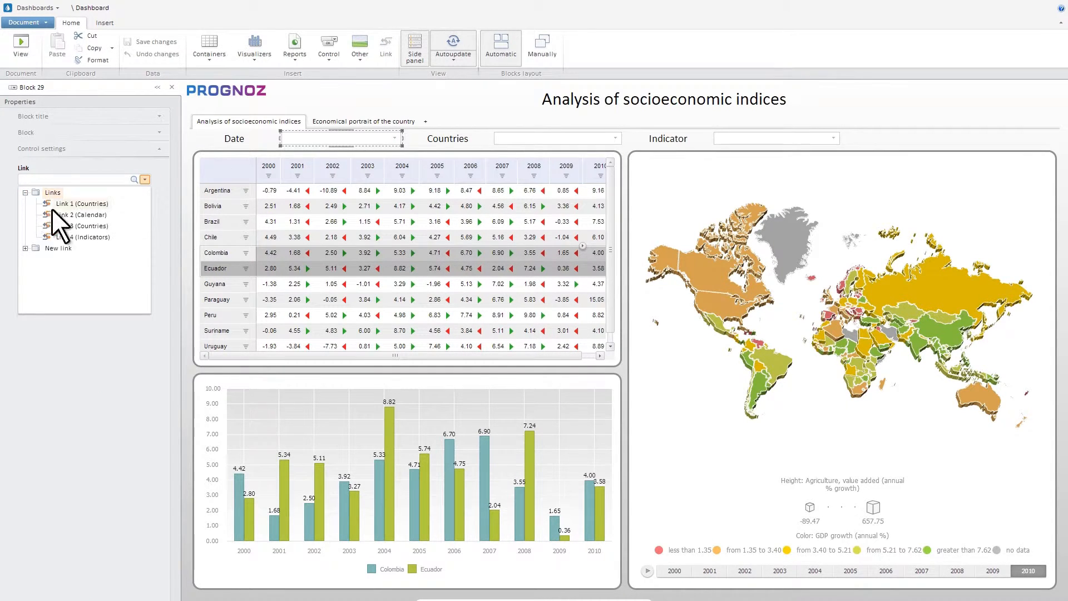
click(95, 215)
Bind the Countries drop-down list to Link 3 (Countries)
click(541, 141)
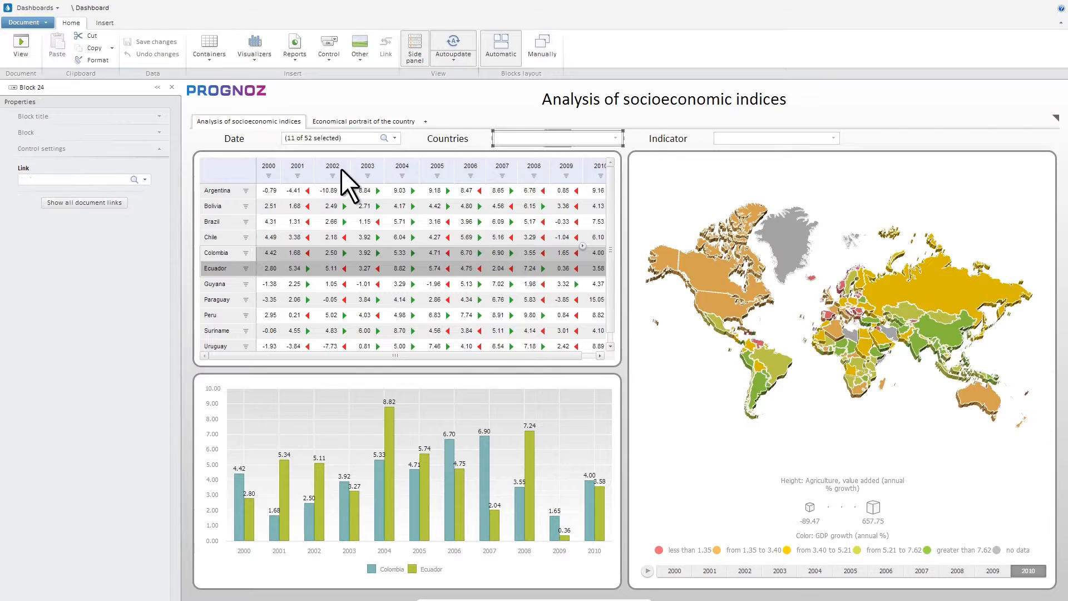
click(144, 179)
click(25, 193)
click(106, 226)
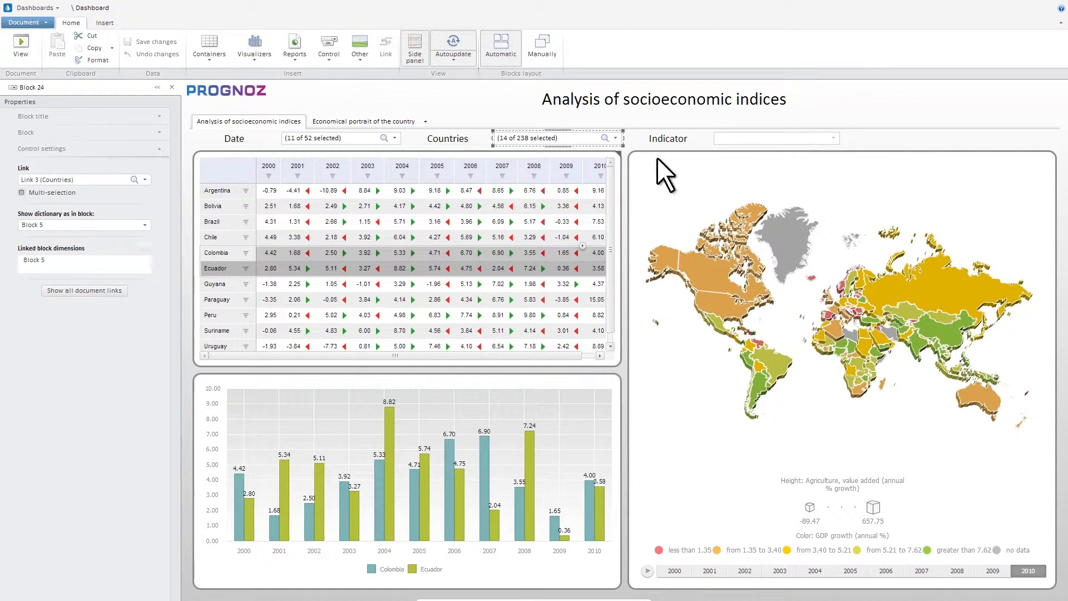
Bind the Indicator drop-down list to Link 4 (Indicators)
click(741, 140)
click(145, 179)
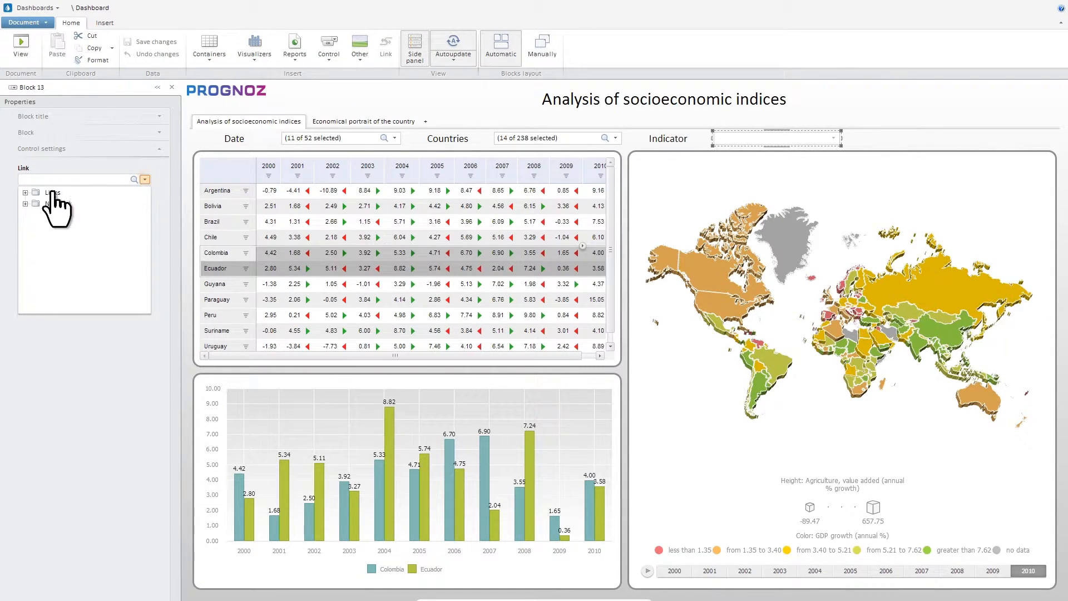
click(25, 192)
click(33, 238)
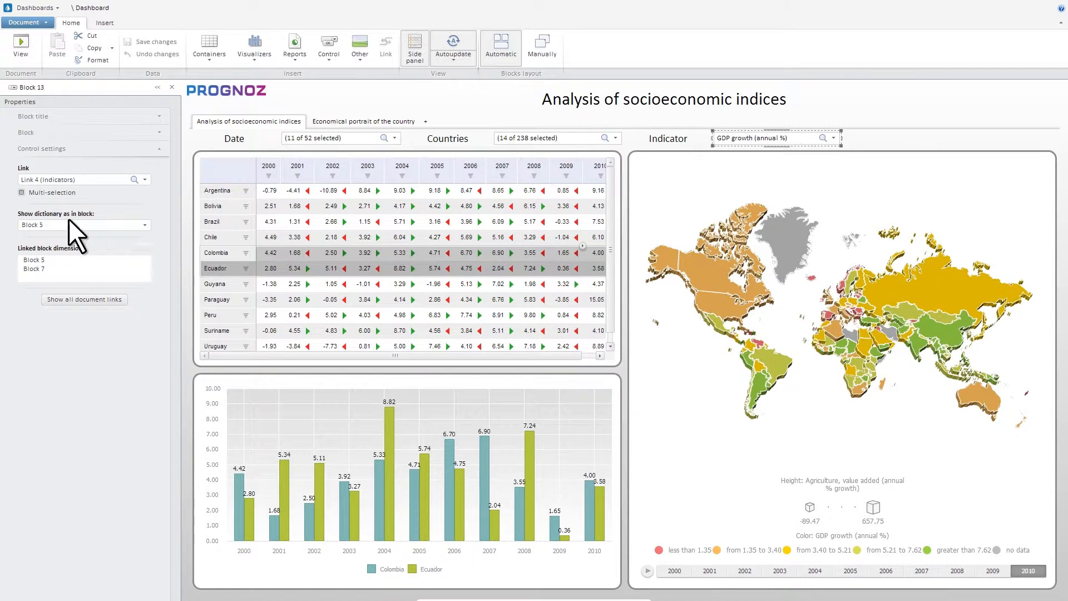
Restrict the Date drop-down list to the years 2003 through 2008
click(394, 138)
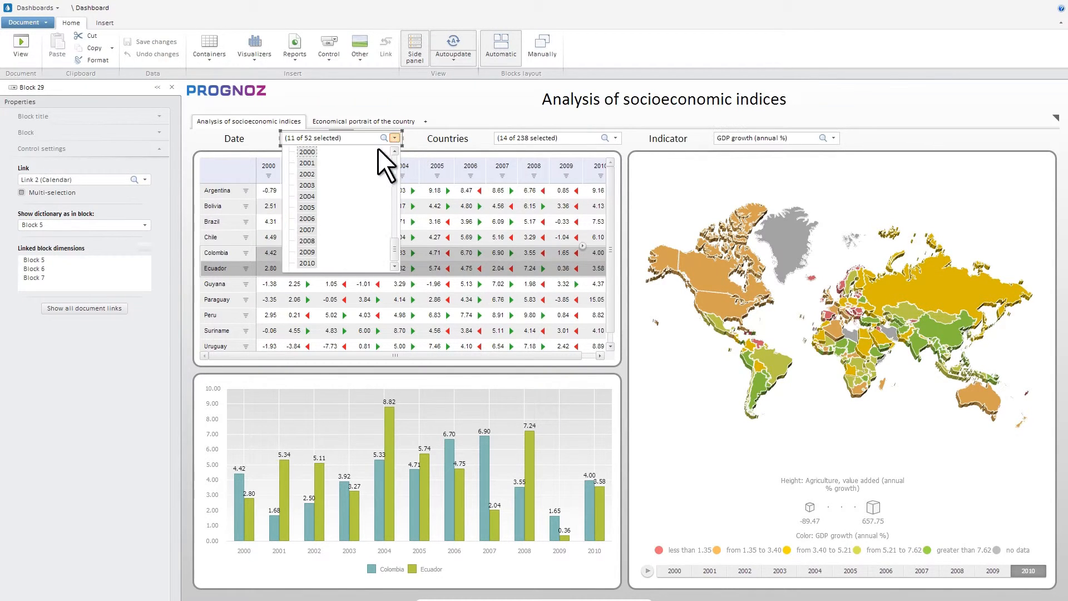
click(307, 186)
shift+click(307, 241)
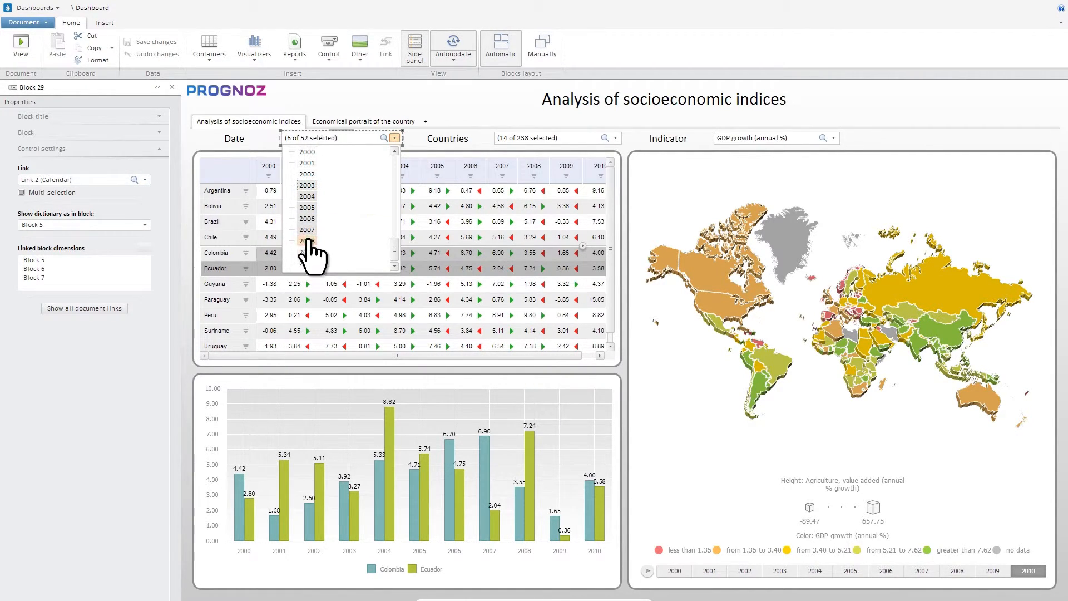
click(395, 138)
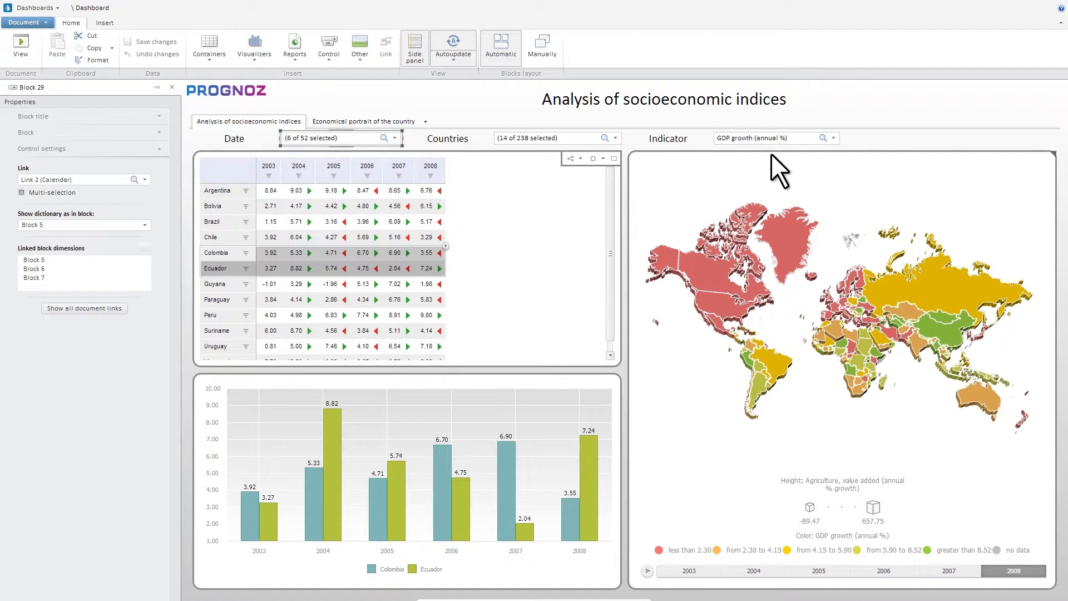
Search the Indicator drop-down list for "Inflation, GDP deflator" and select the matching annual % indicator
click(822, 138)
text(Inflation, GDP deflator)
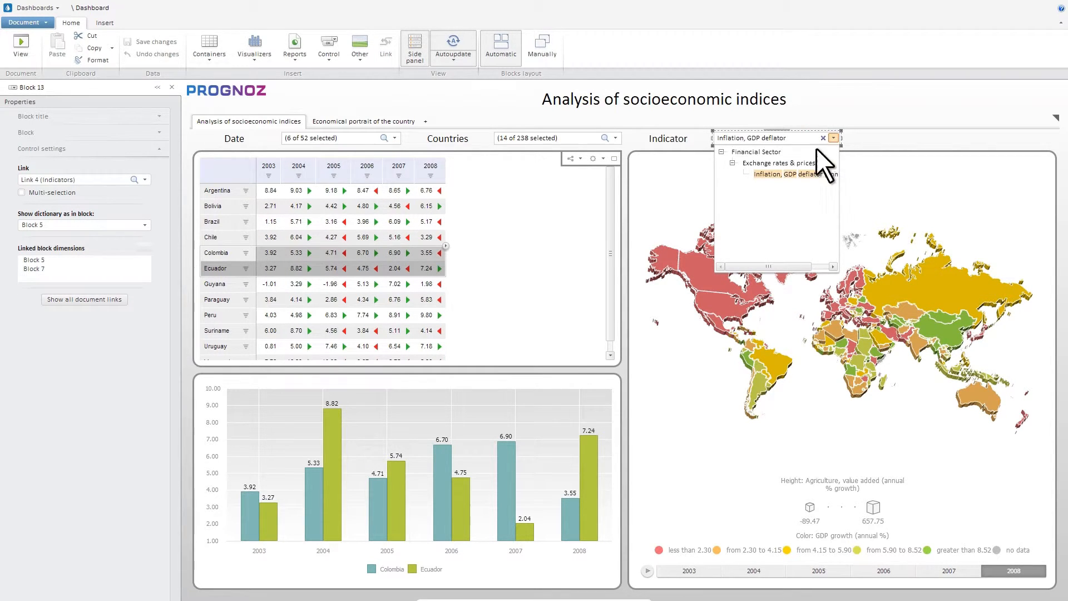
drag(837, 162, 871, 162)
click(815, 173)
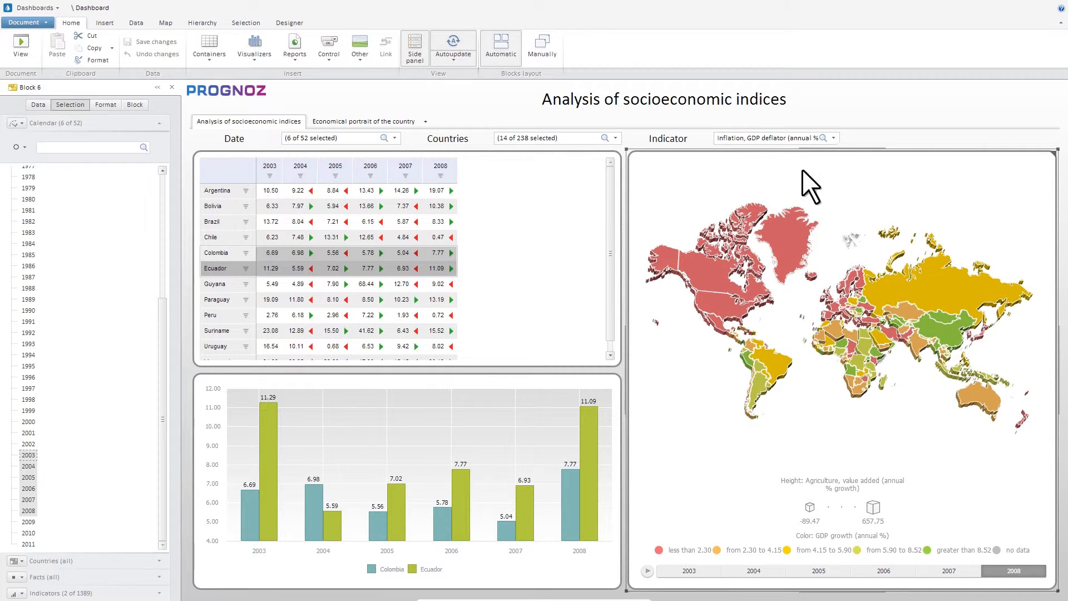
Insert a button control and place it beside the Indicator list, above the map
click(335, 55)
click(353, 73)
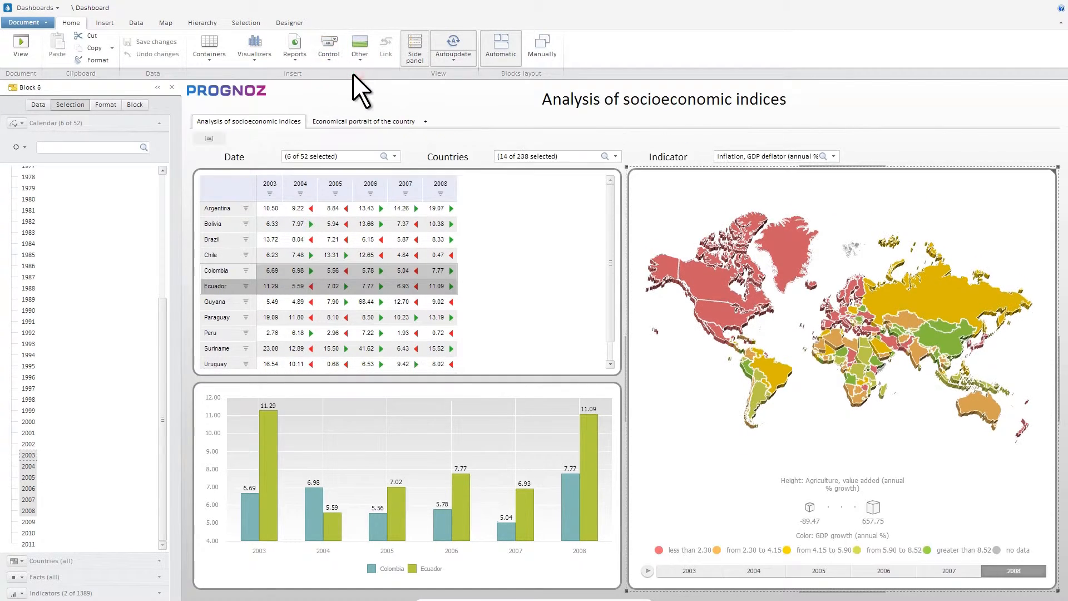
drag(841, 141, 875, 142)
Set the button's text to "World countries report" and its font size to 14
double_click(124, 148)
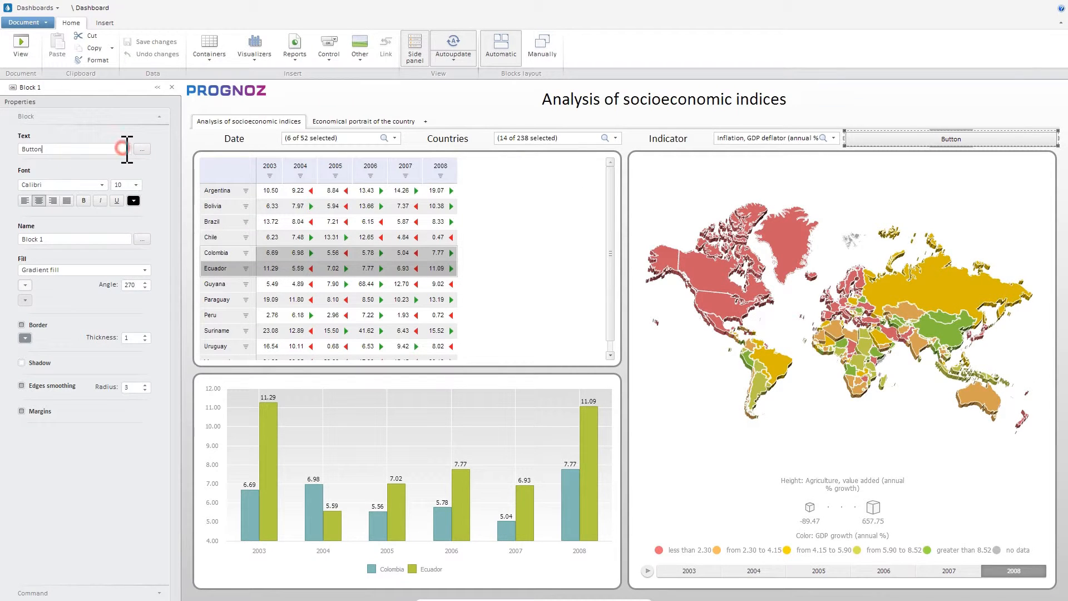
text(World countries report)
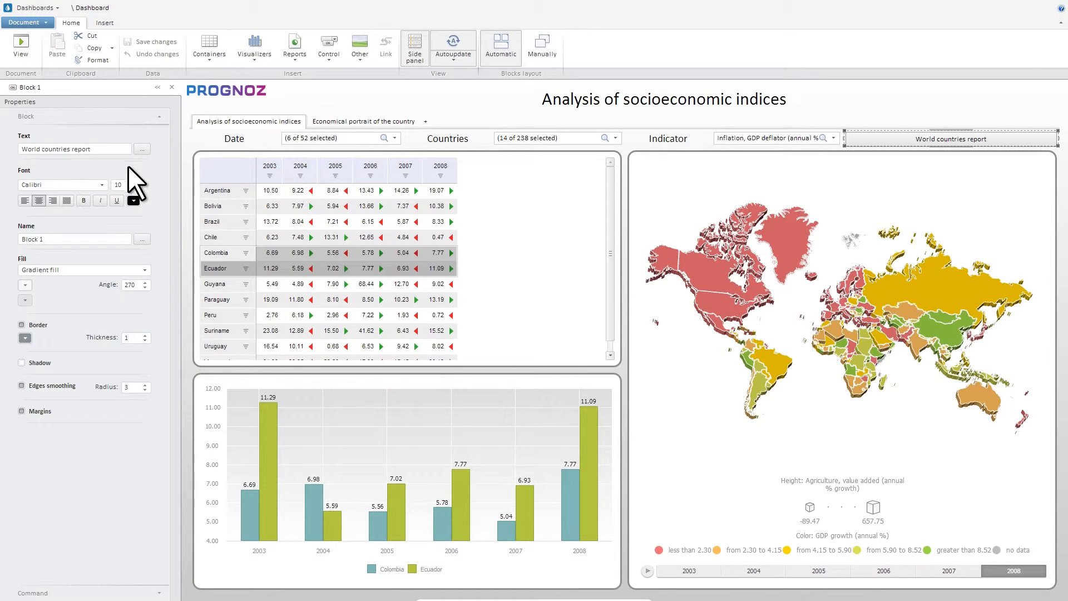
click(135, 186)
click(131, 236)
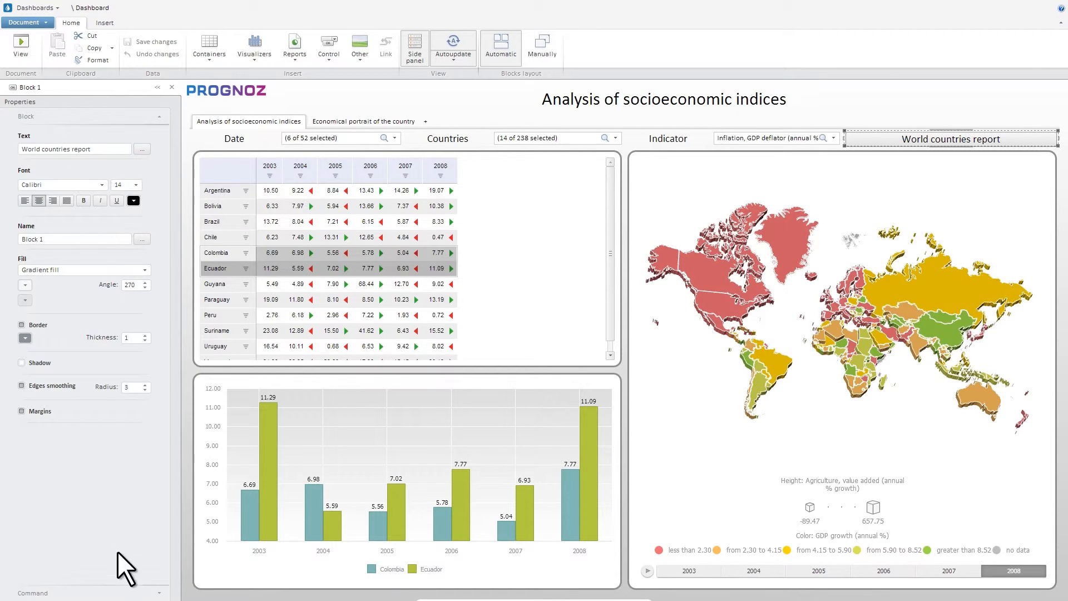
Add an Open report command to the button, targeting World countries report in the 07. Scenario examples folder
click(117, 590)
click(70, 151)
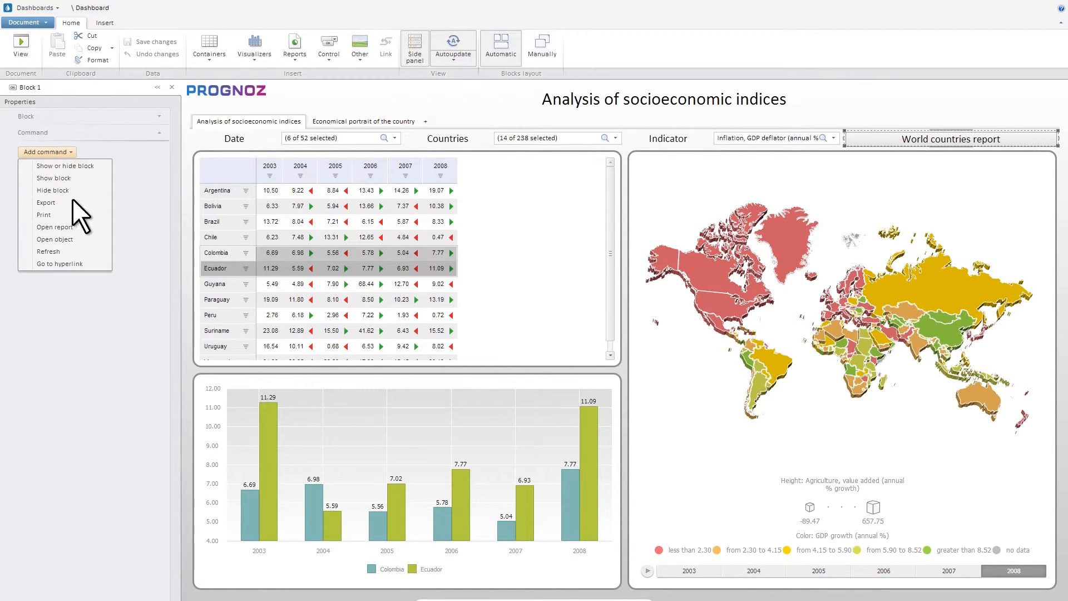
click(79, 229)
click(145, 189)
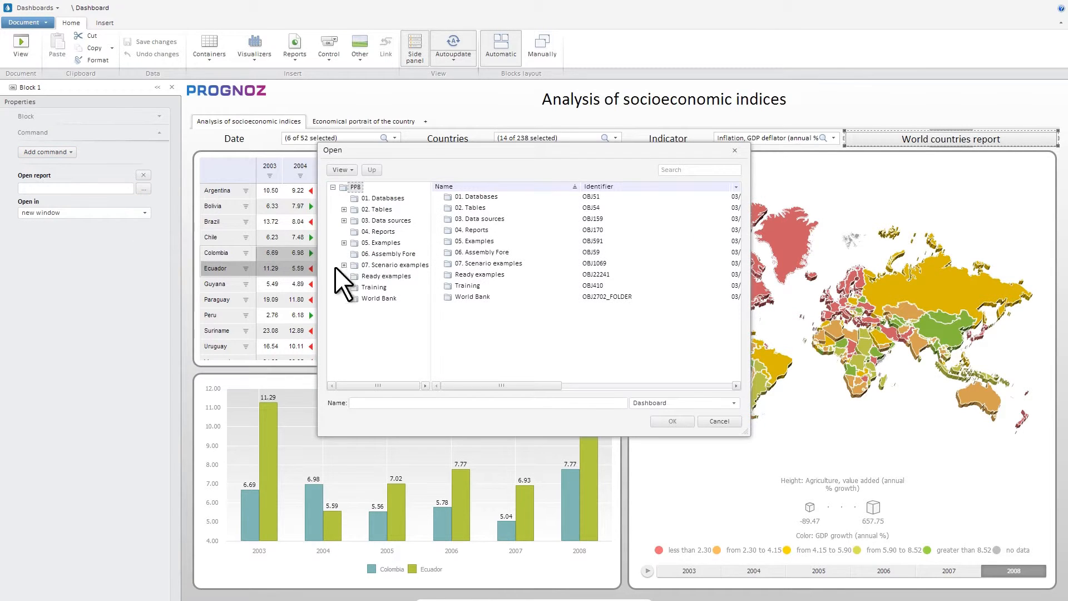
click(352, 266)
click(503, 277)
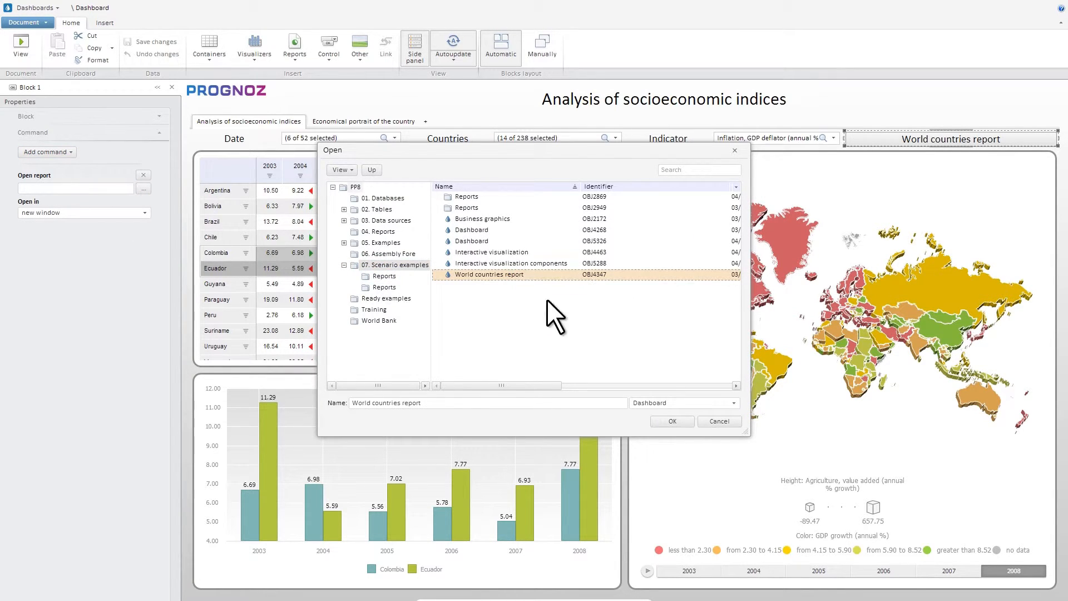
click(683, 420)
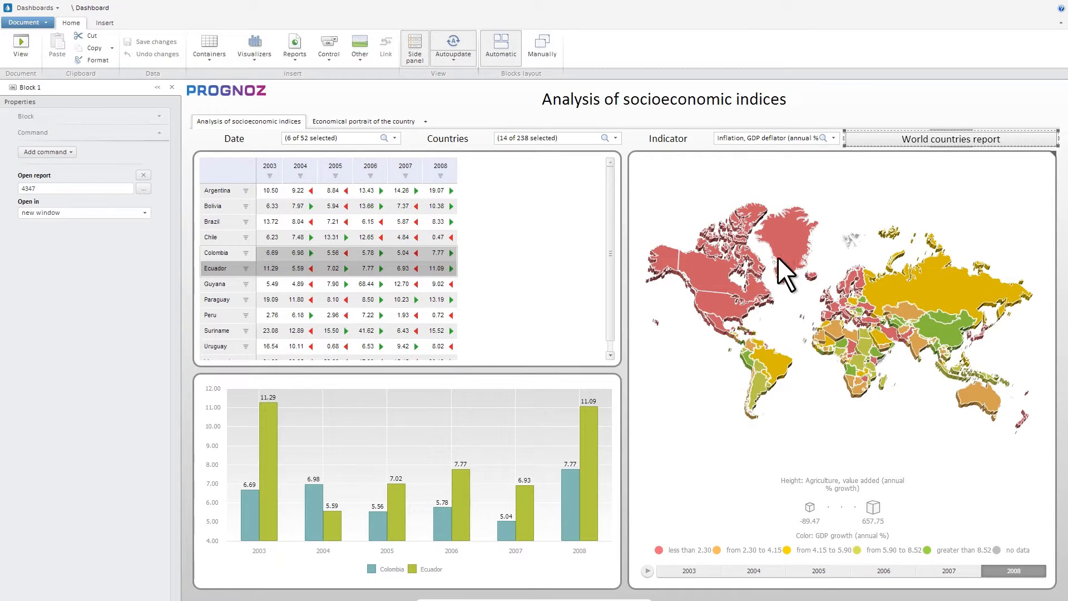
Run the World countries report button and play the opened report's bubble chart timeline from 2000
click(871, 141)
right_click(871, 142)
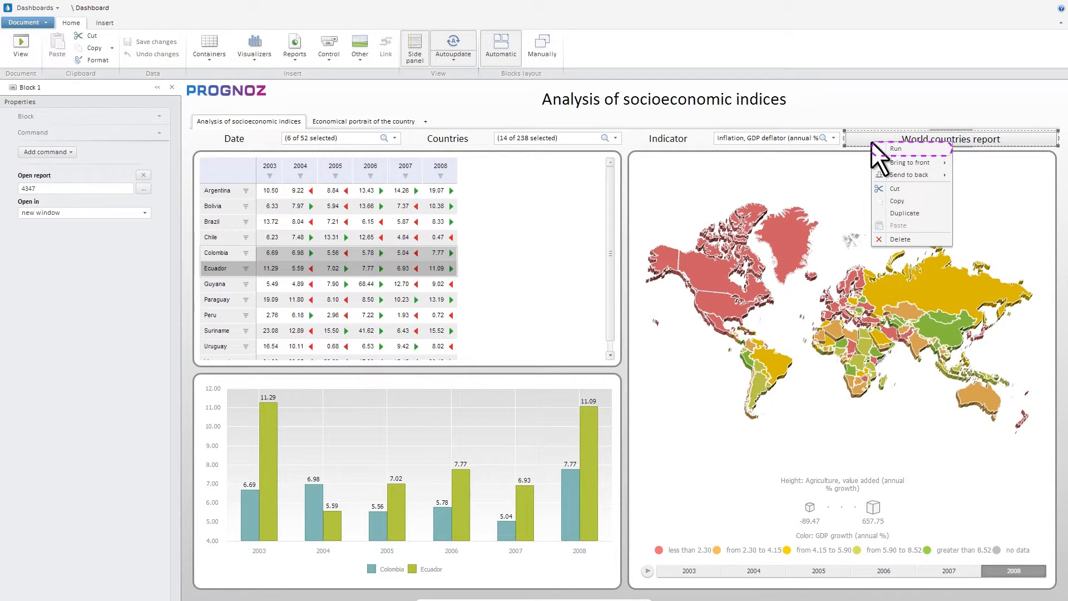
click(916, 150)
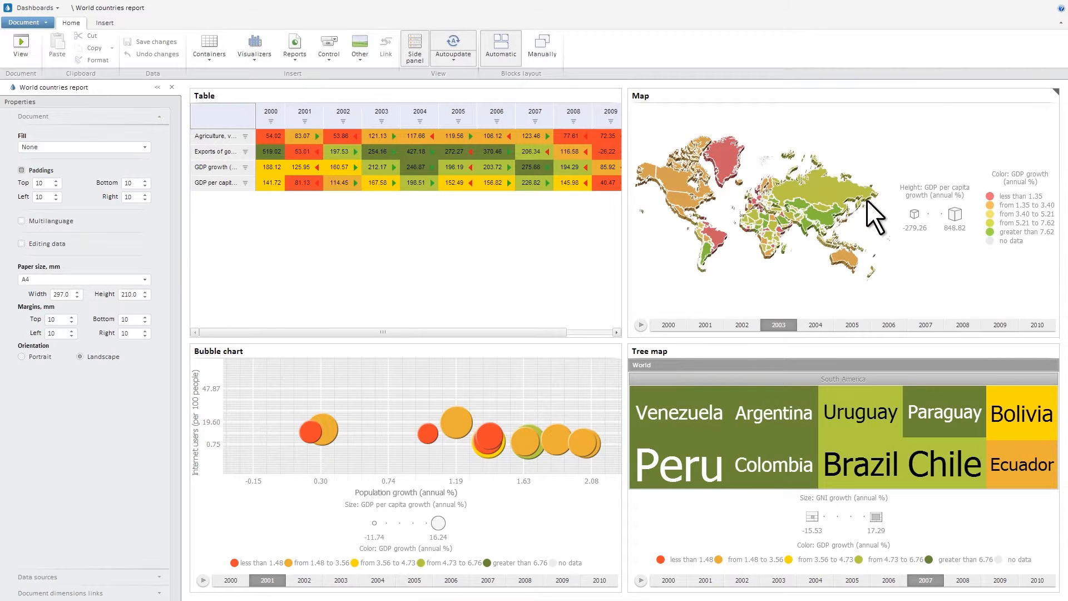
click(224, 583)
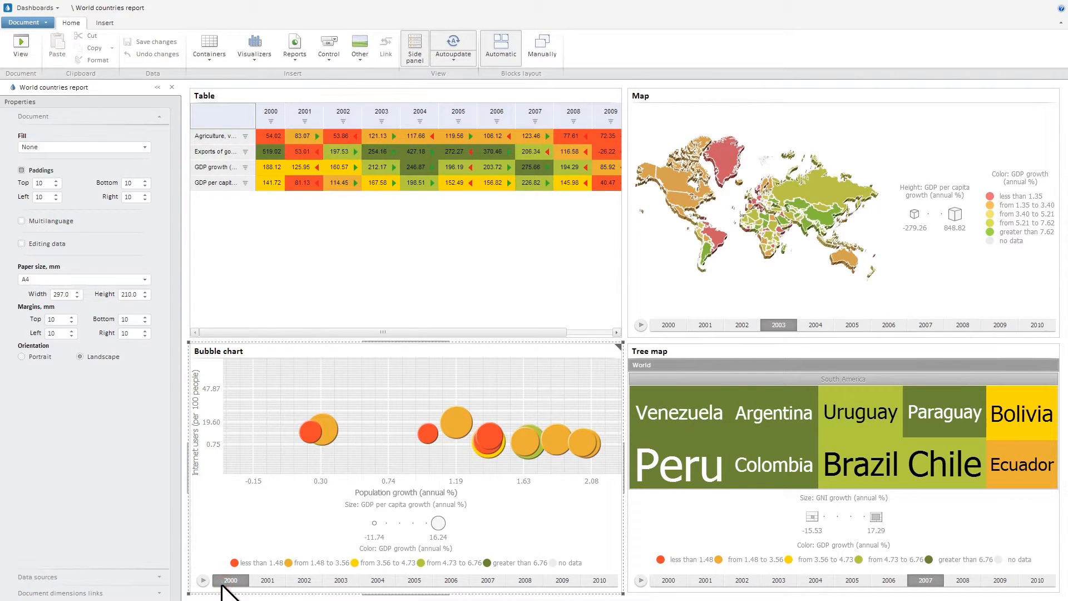
click(203, 581)
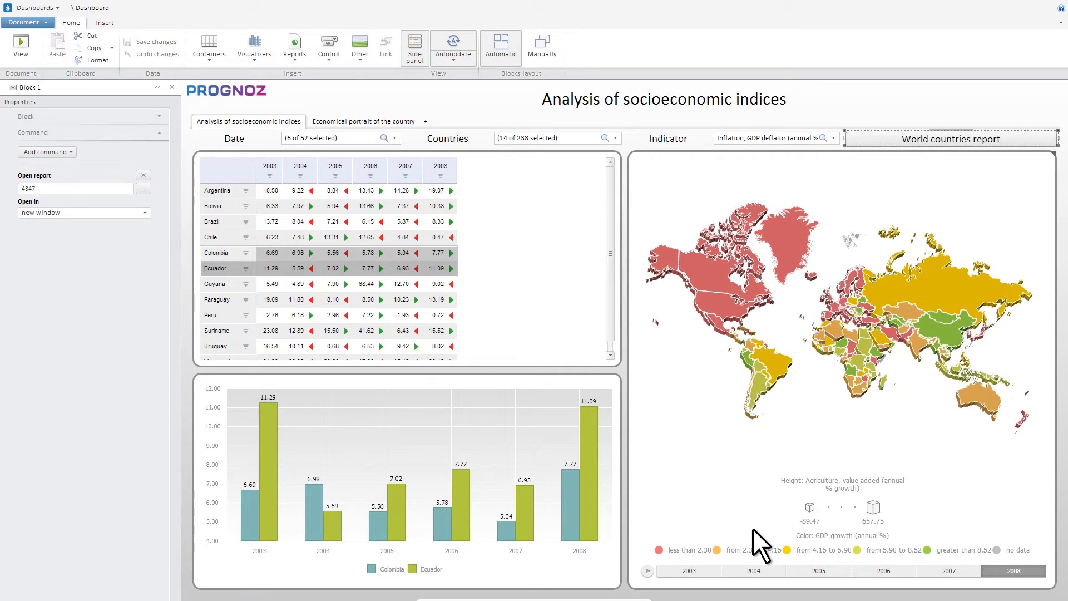
Save the dashboard and switch it to view mode
click(46, 22)
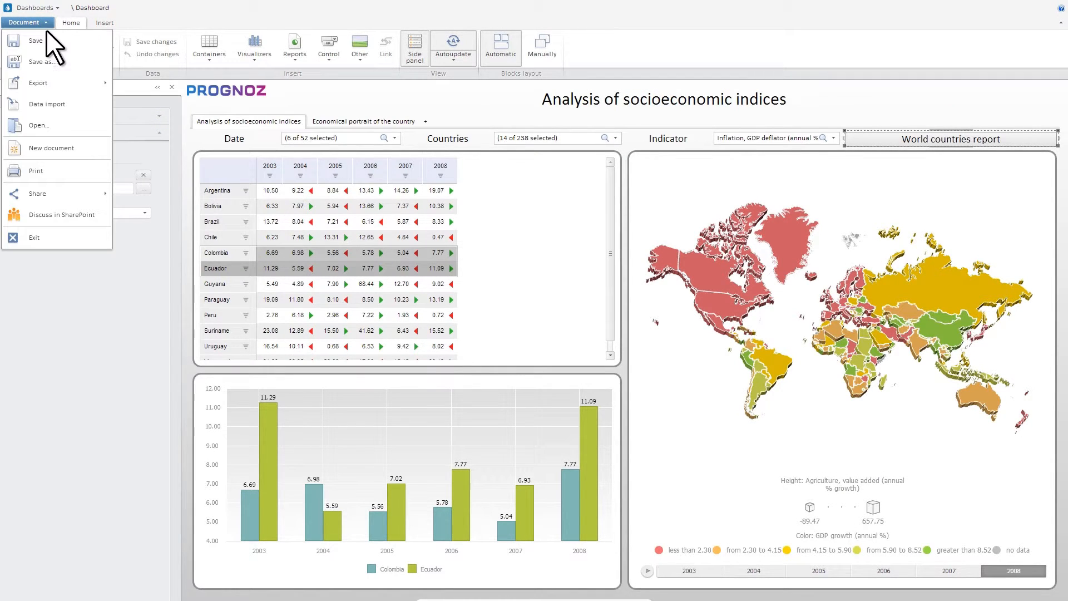
click(47, 45)
click(675, 418)
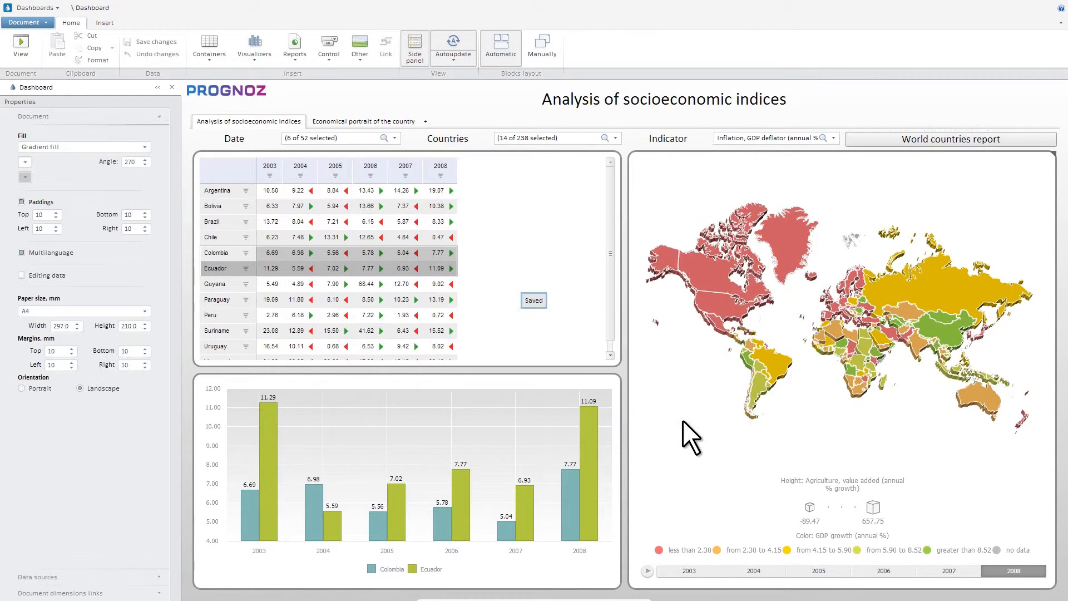
click(26, 51)
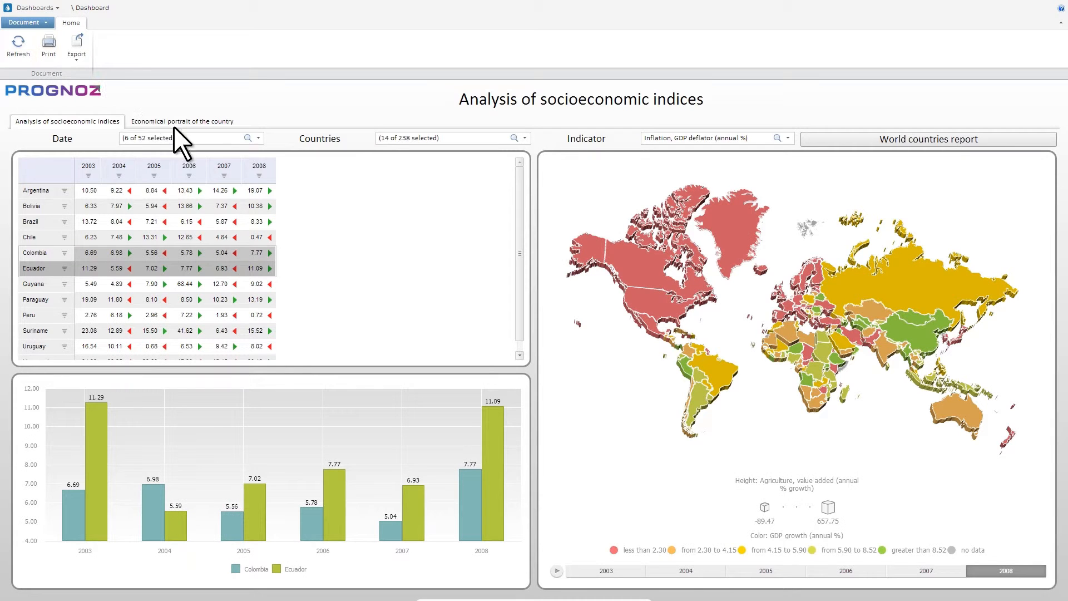
Set the Date filter to the years 2005 through 2010
click(259, 137)
click(145, 198)
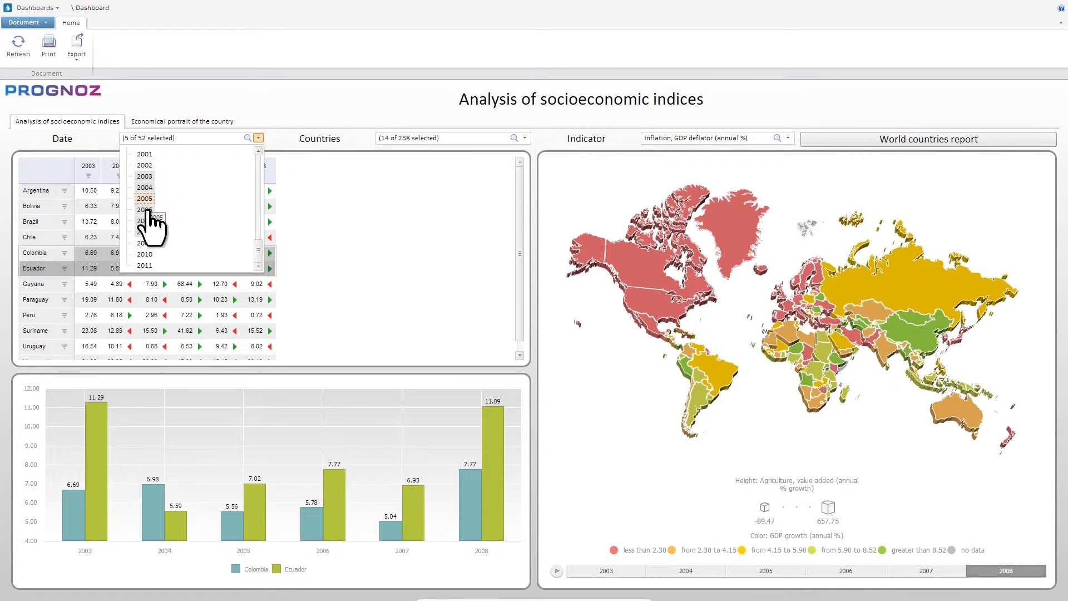
shift+click(145, 254)
click(258, 138)
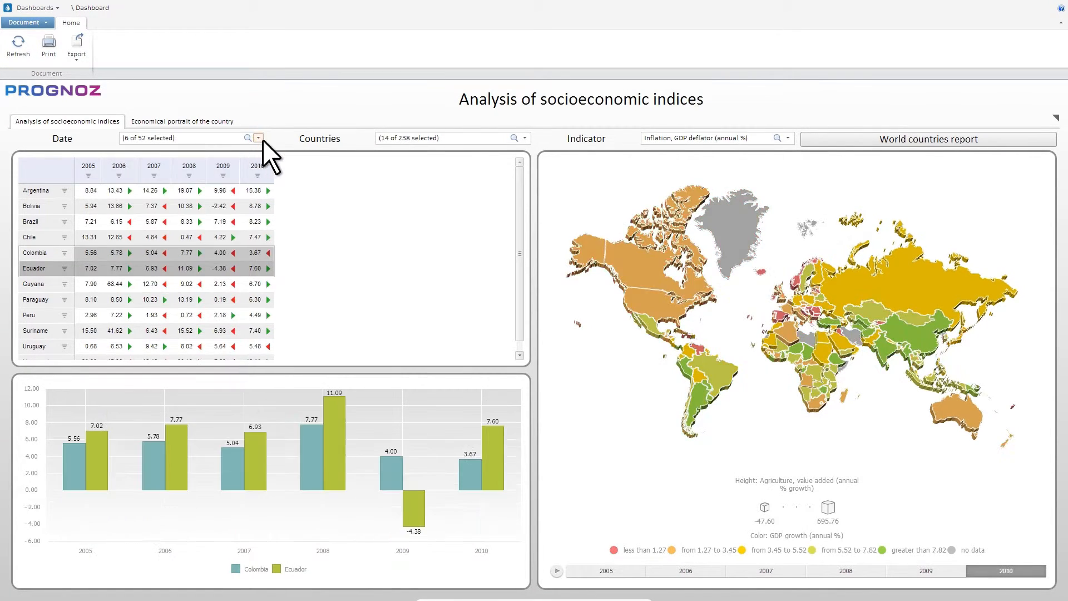
Replace the Countries filter selection with all countries of Asia and select the Brunei Darussalam and Cambodia rows in the table
click(525, 138)
drag(524, 211, 526, 153)
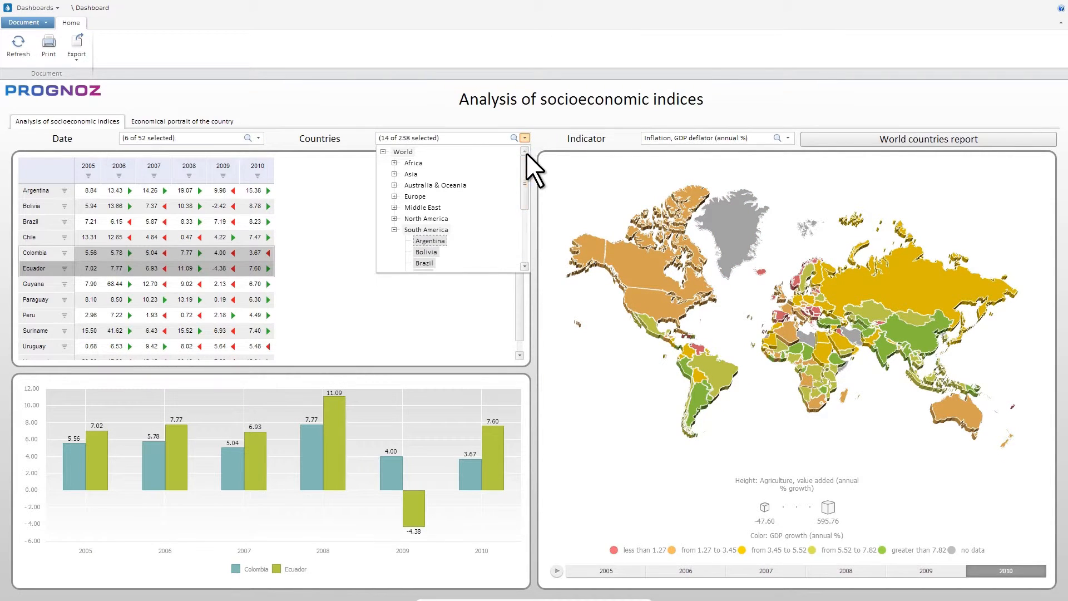
right_click(405, 152)
click(451, 180)
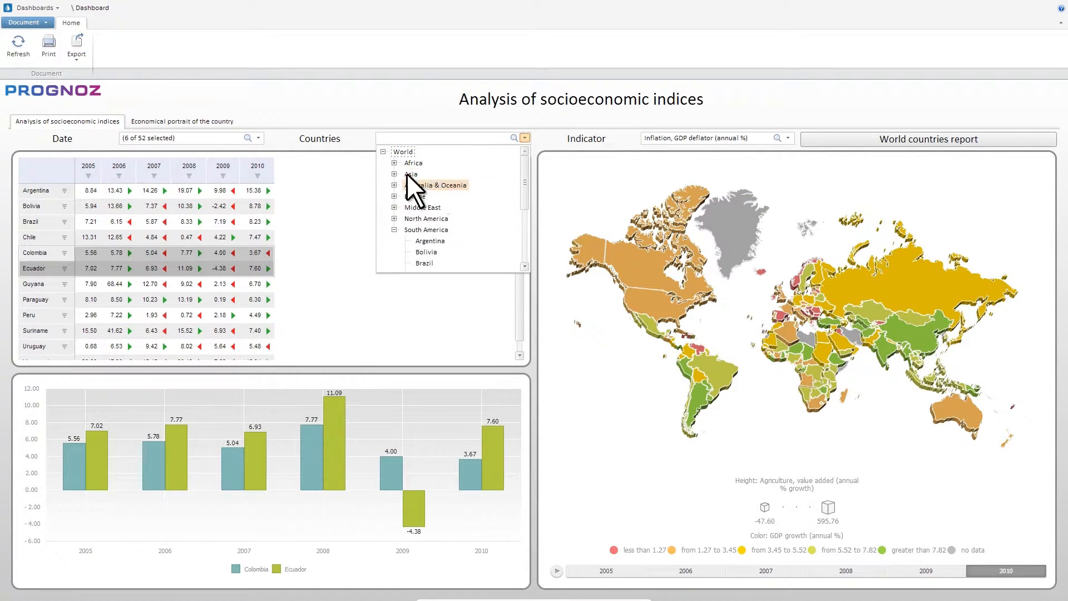
double_click(411, 174)
right_click(411, 174)
click(471, 235)
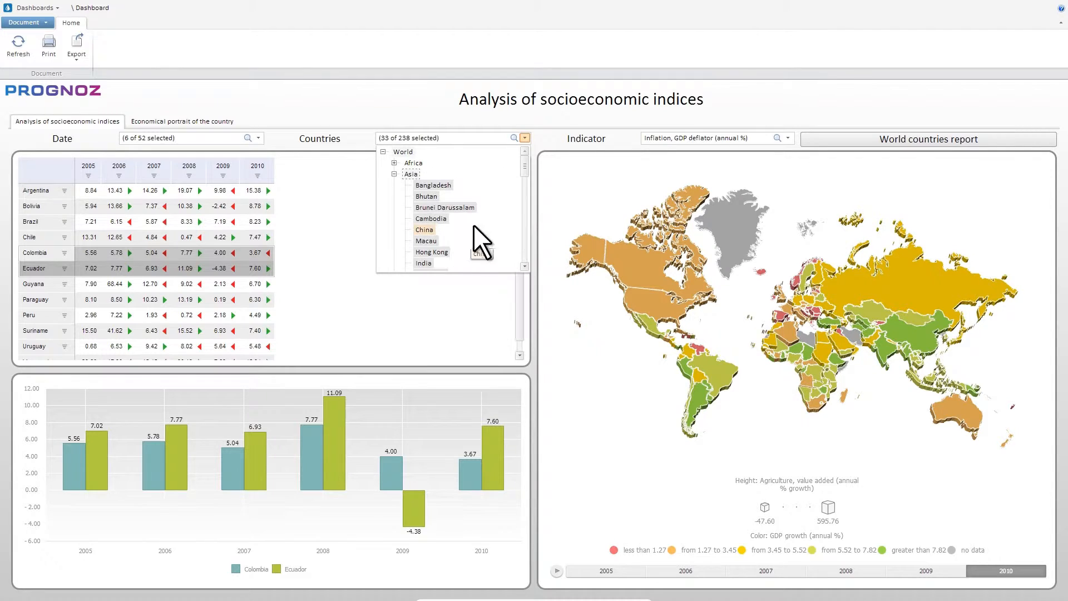
click(524, 138)
drag(62, 221, 61, 239)
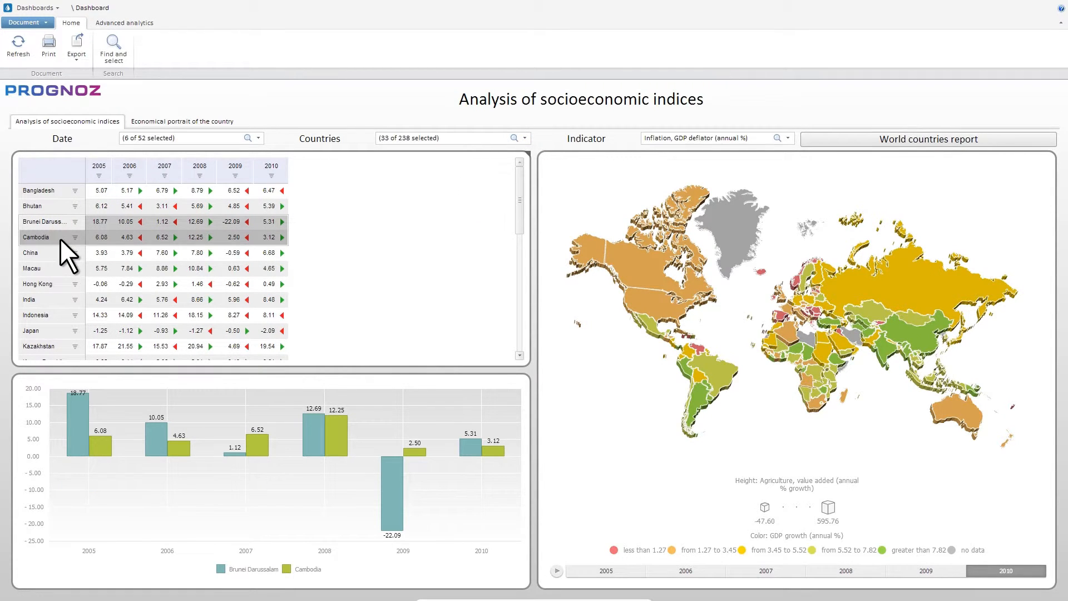
Maximize the map block, play its timeline animation, and restore the block to its normal size
click(1049, 158)
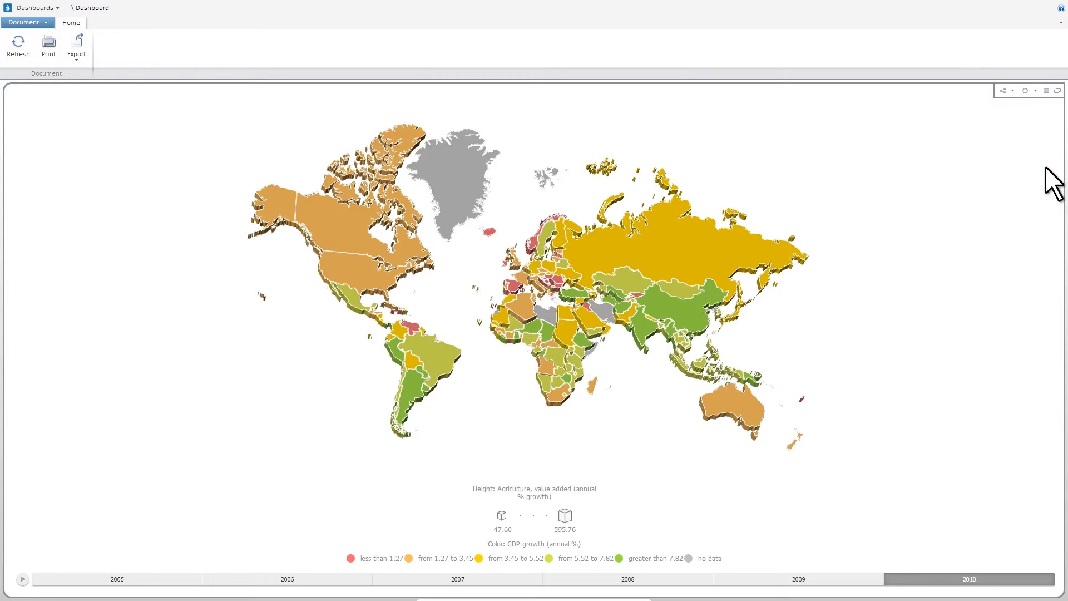
click(21, 581)
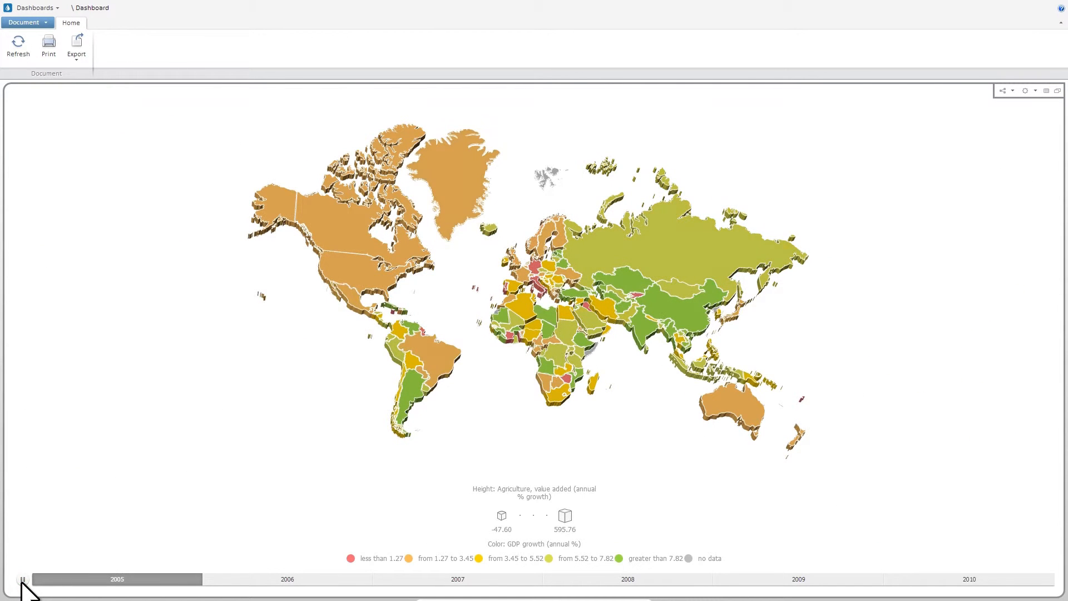
click(1057, 90)
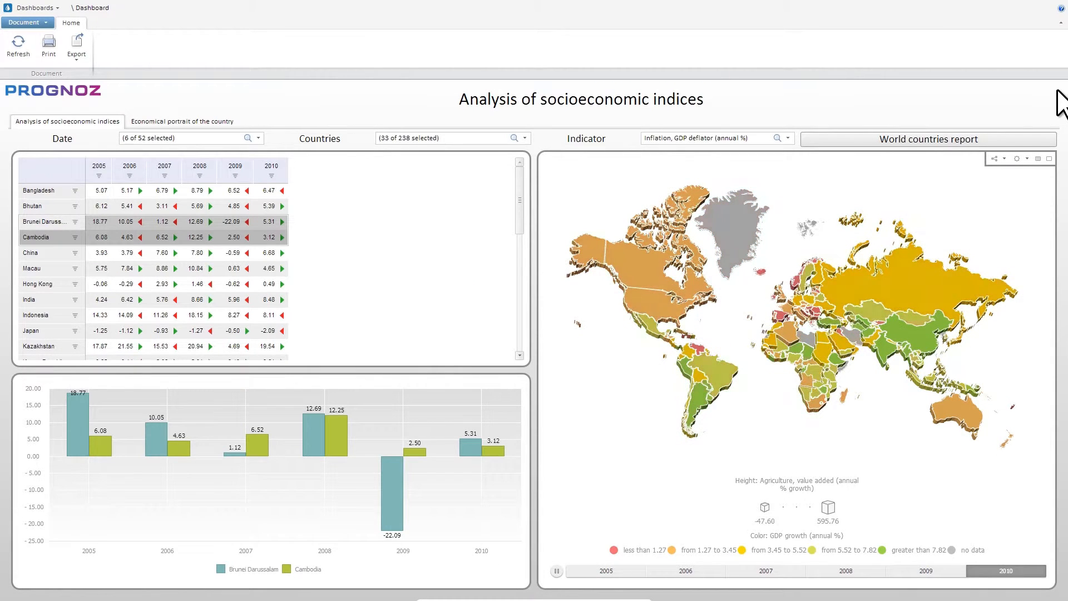
Maximize the histogram, toggle its Cambodia series off and on, and restore the block to its normal size
click(523, 382)
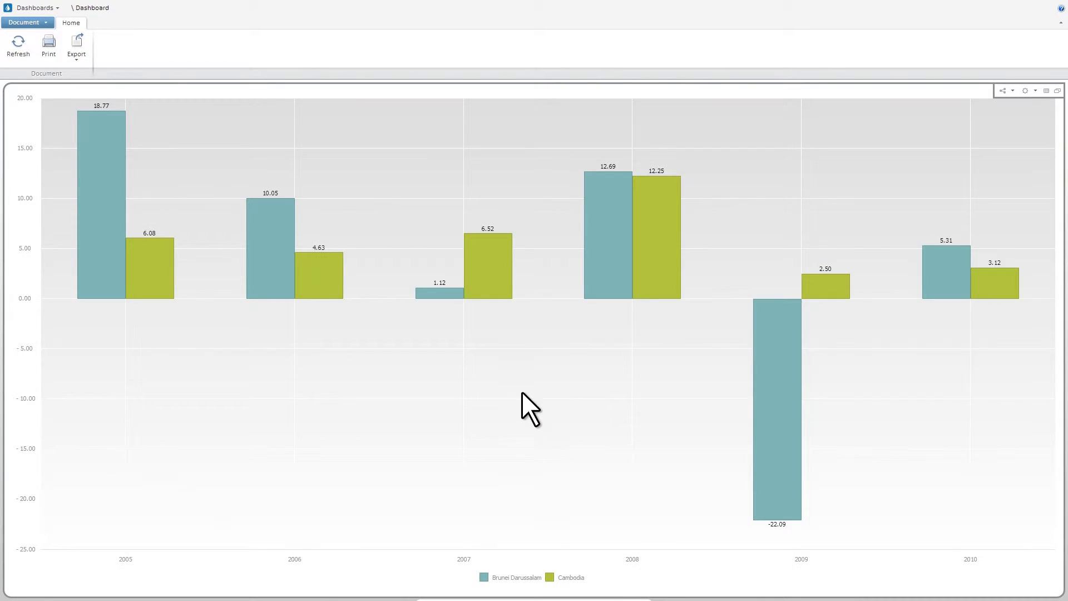
click(572, 577)
click(572, 577)
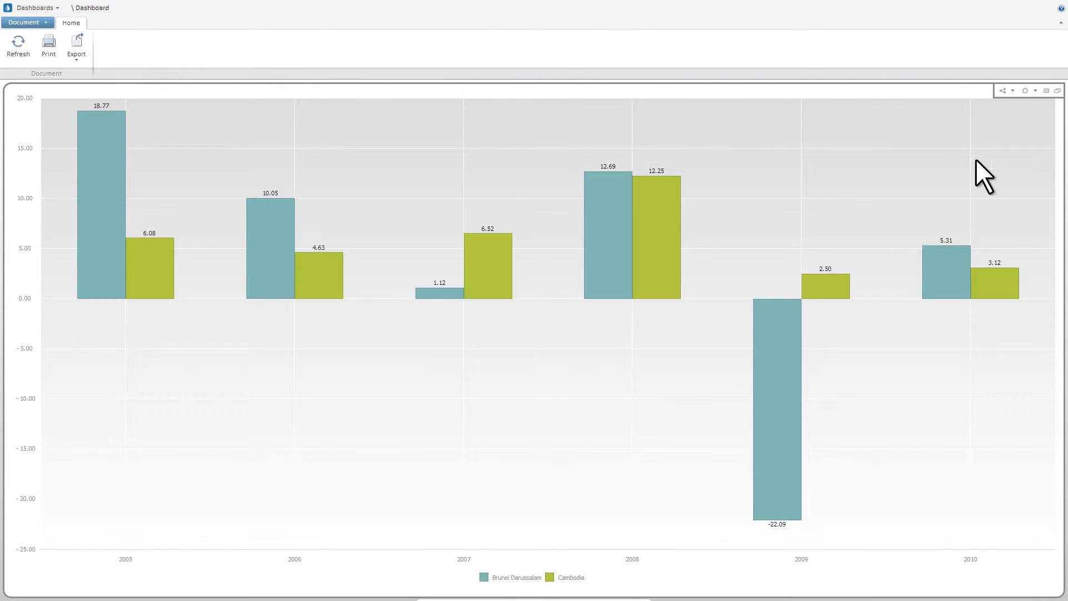
click(1056, 91)
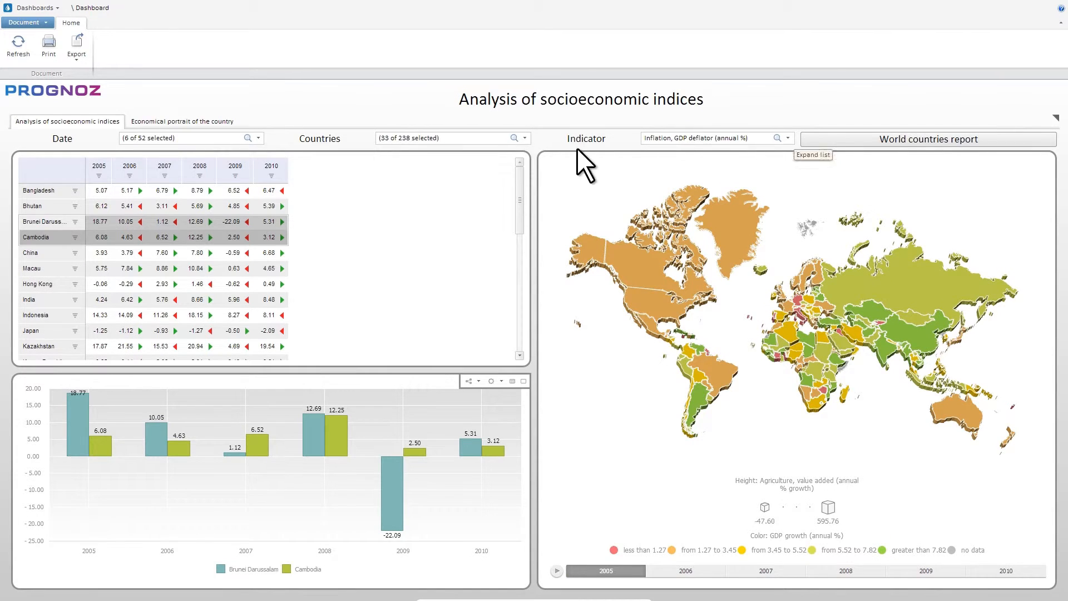
Export the table block to a file, open the exported file, and switch to the Economical portrait of the country page
click(488, 159)
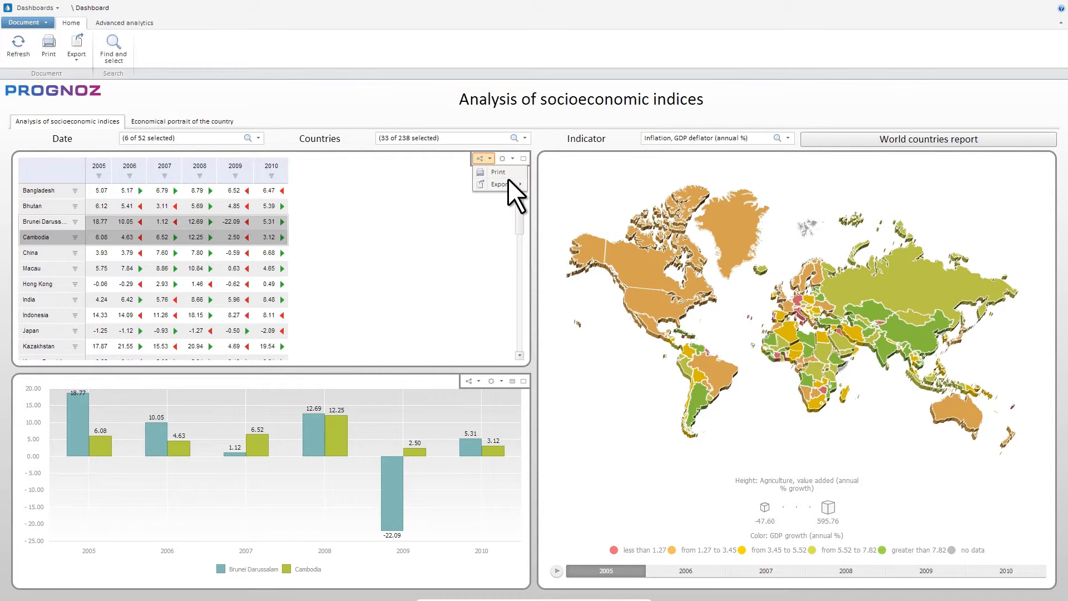
mouse_move(515, 184)
click(585, 198)
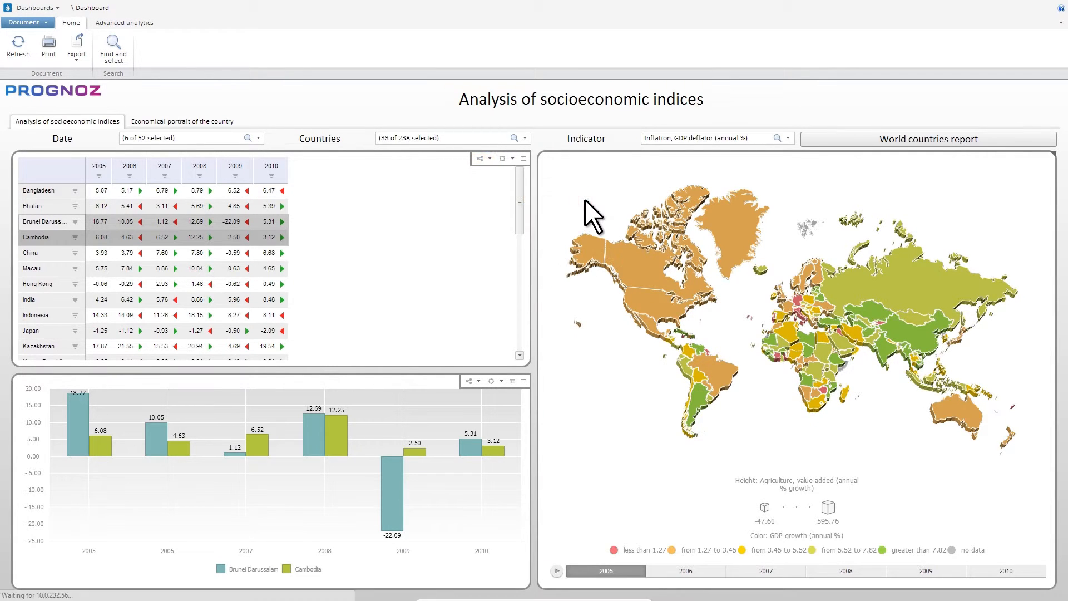
click(89, 587)
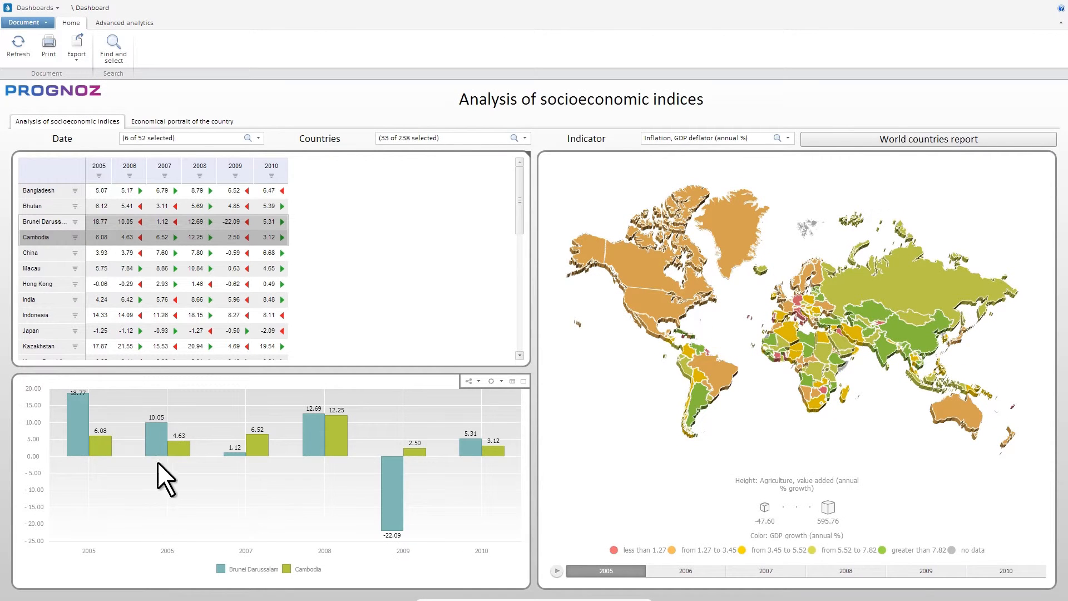
click(224, 122)
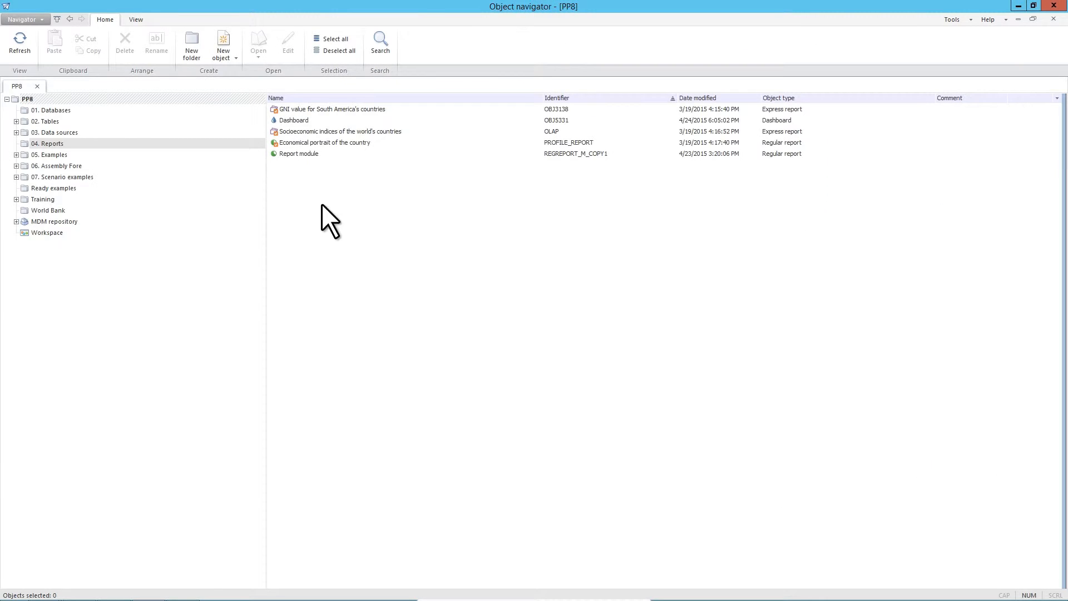
Open Dashboard from the 04. Reports folder in the Object navigator and create a new blank dashboard document
double_click(298, 120)
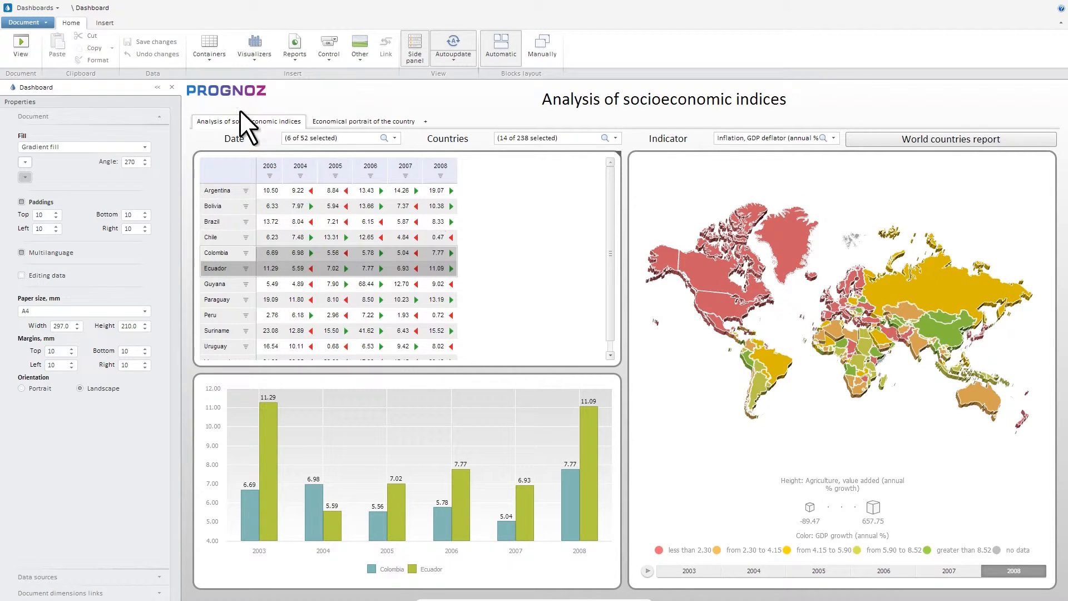
click(47, 25)
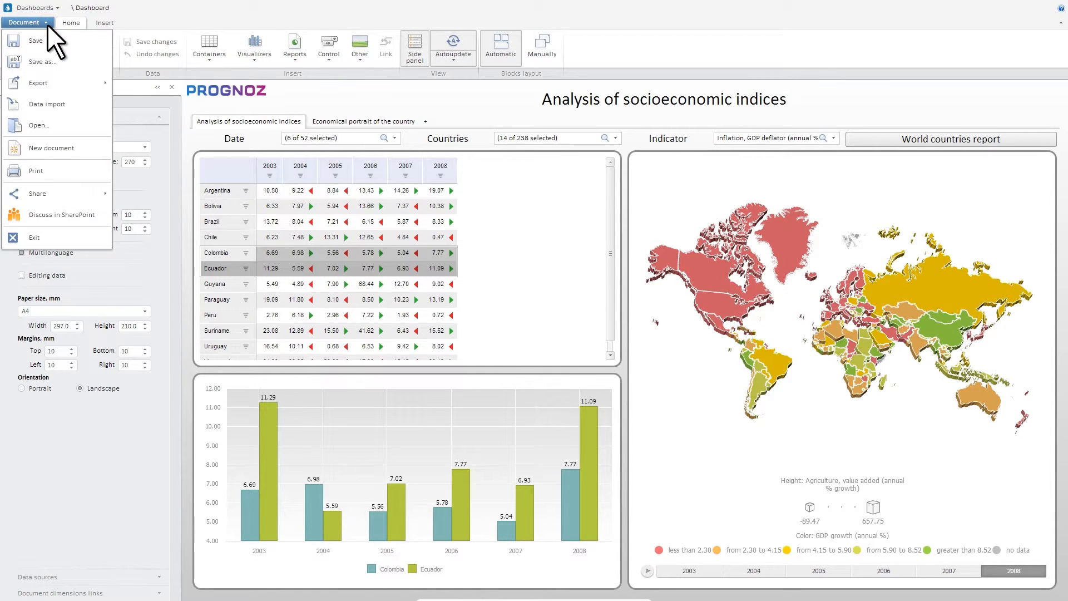
click(88, 149)
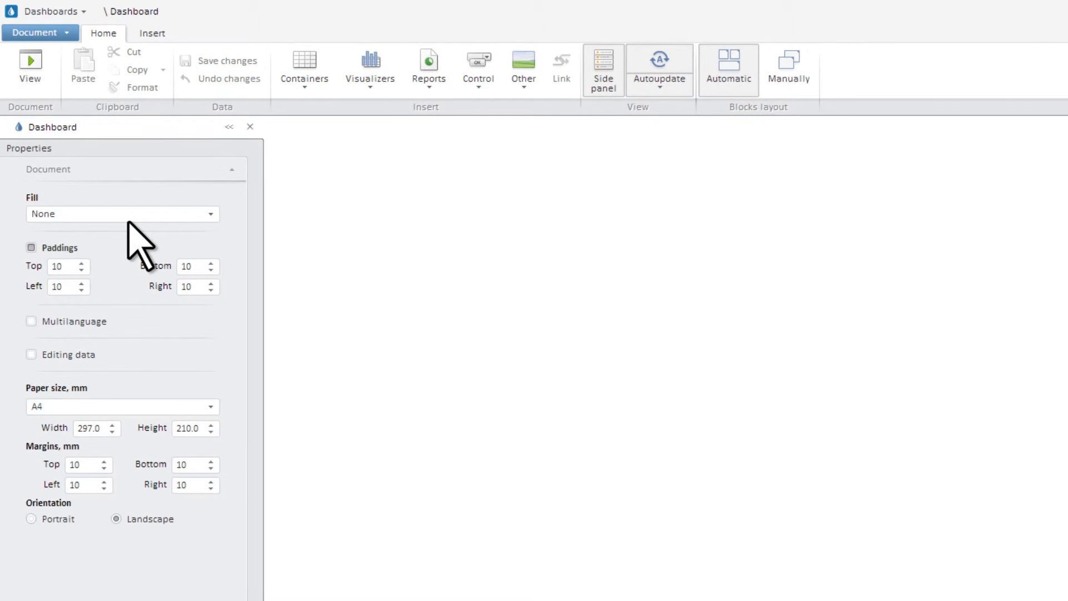
click(71, 36)
click(71, 37)
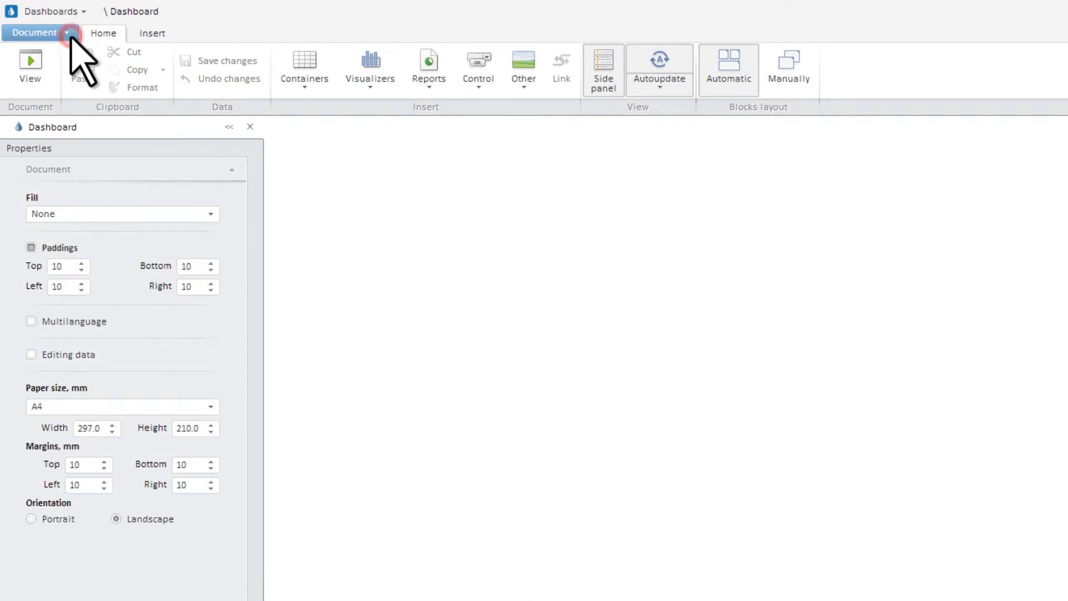
Insert a table visualizer block and load the World Bank Excel file from the Materials folder for data import
click(391, 89)
click(396, 109)
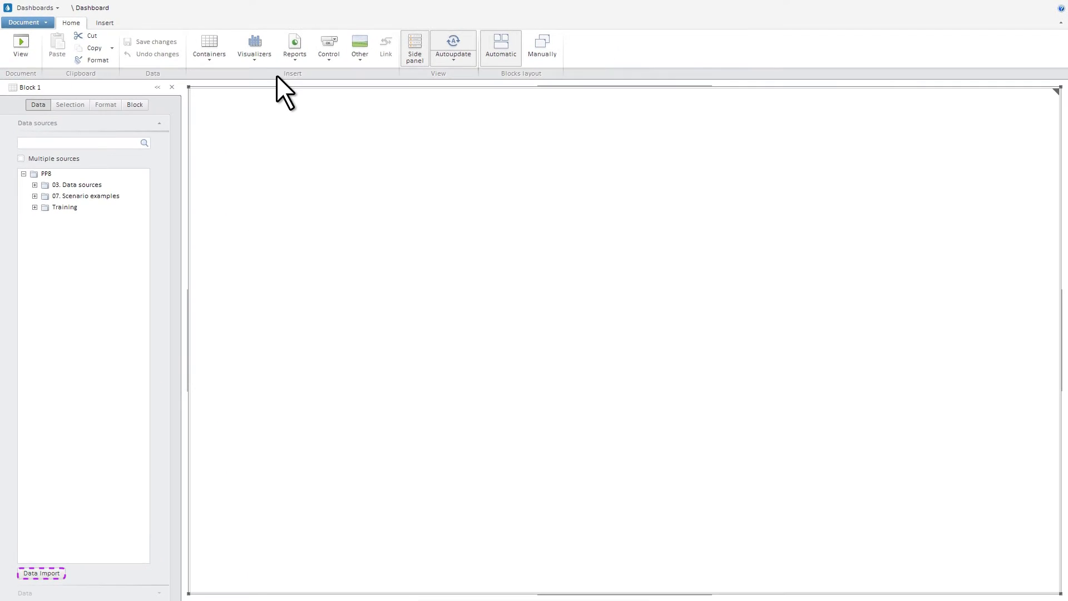
click(57, 574)
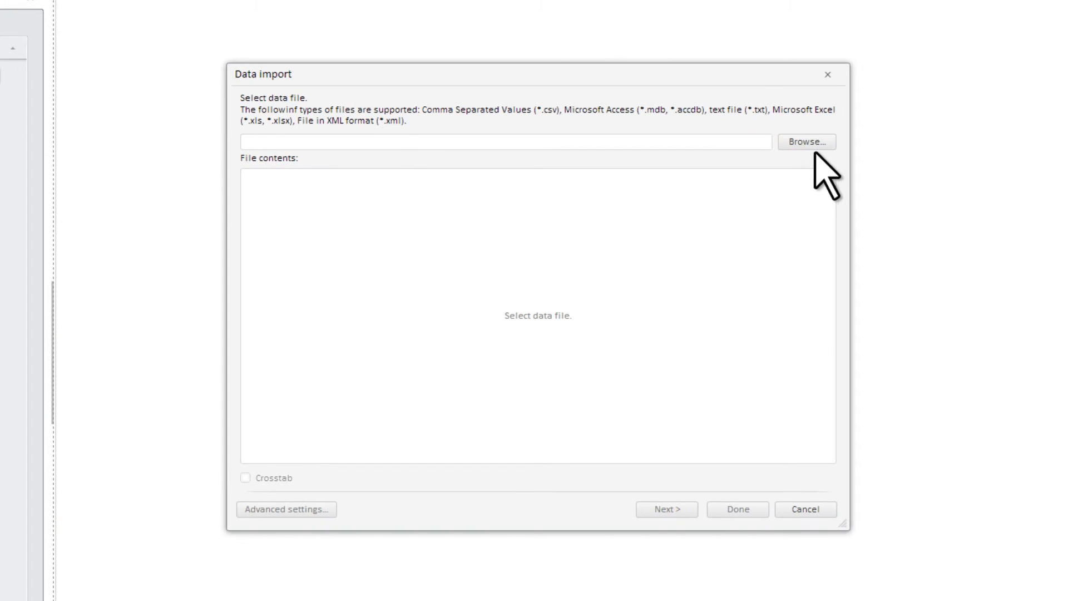
click(727, 190)
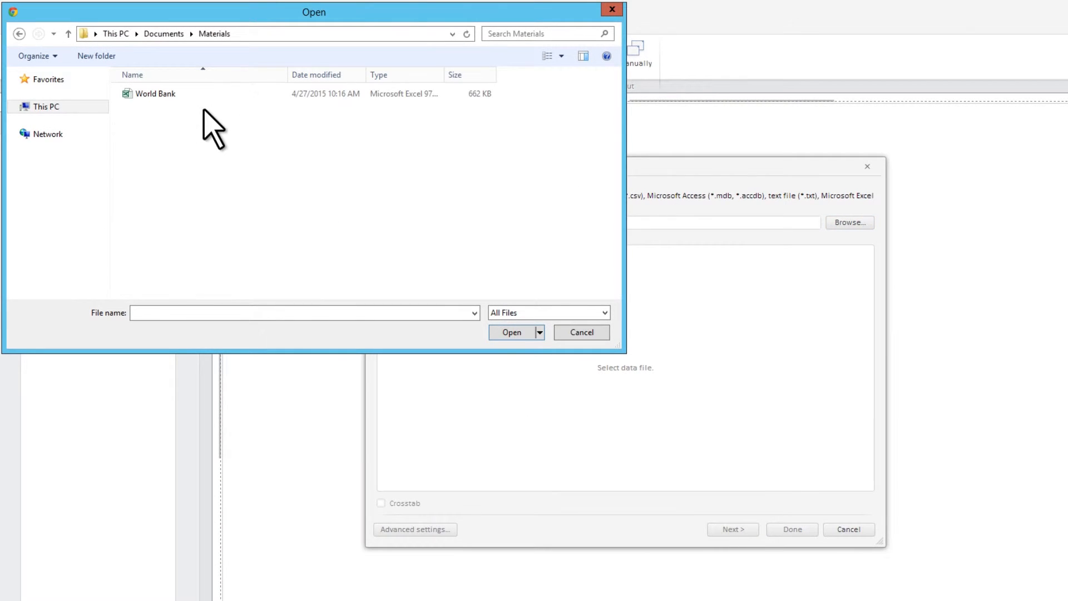
click(0, 0)
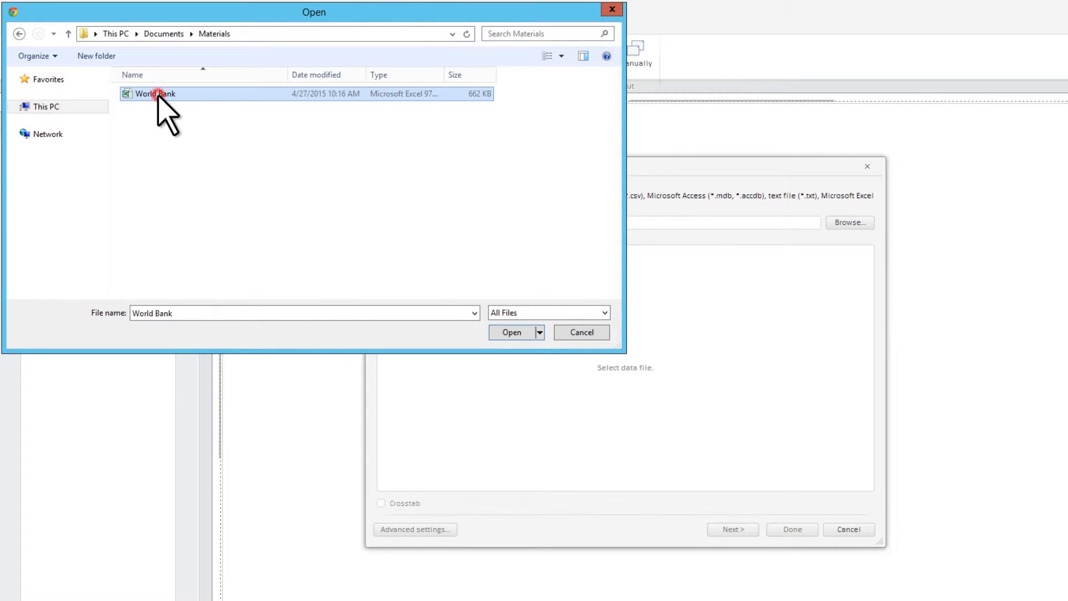
click(515, 332)
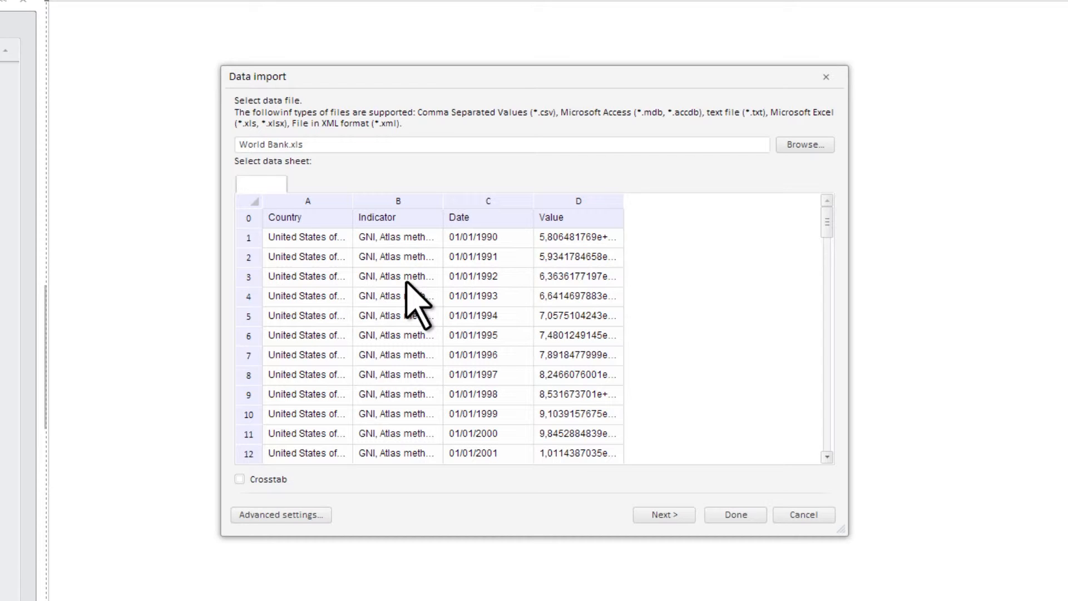
Accept the imported field formats and dimension roles, and store the World Bank data in the 03. Data sources folder
click(677, 516)
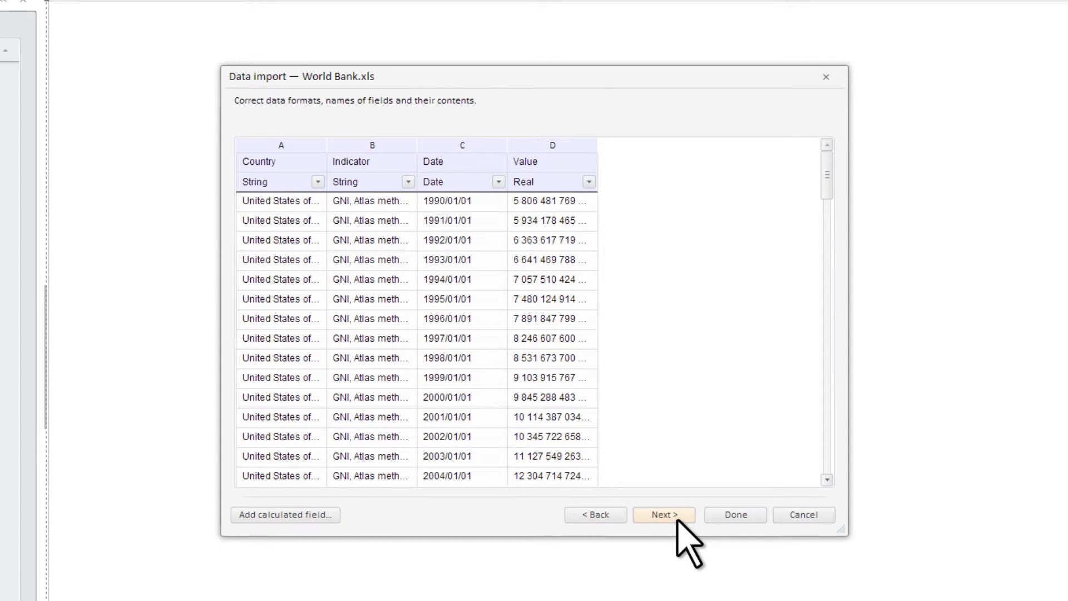
click(678, 516)
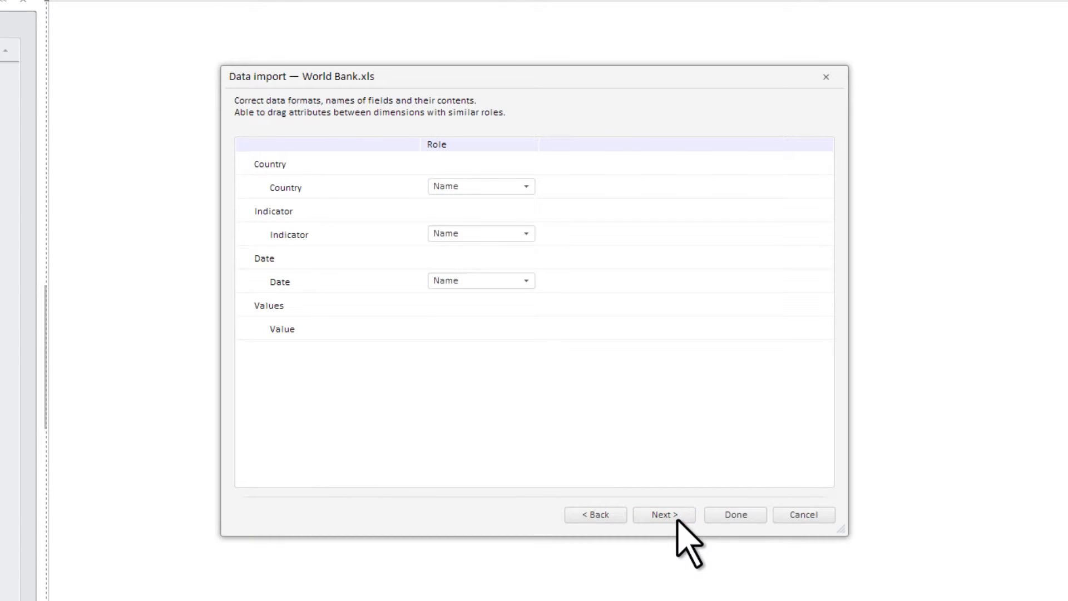
click(677, 516)
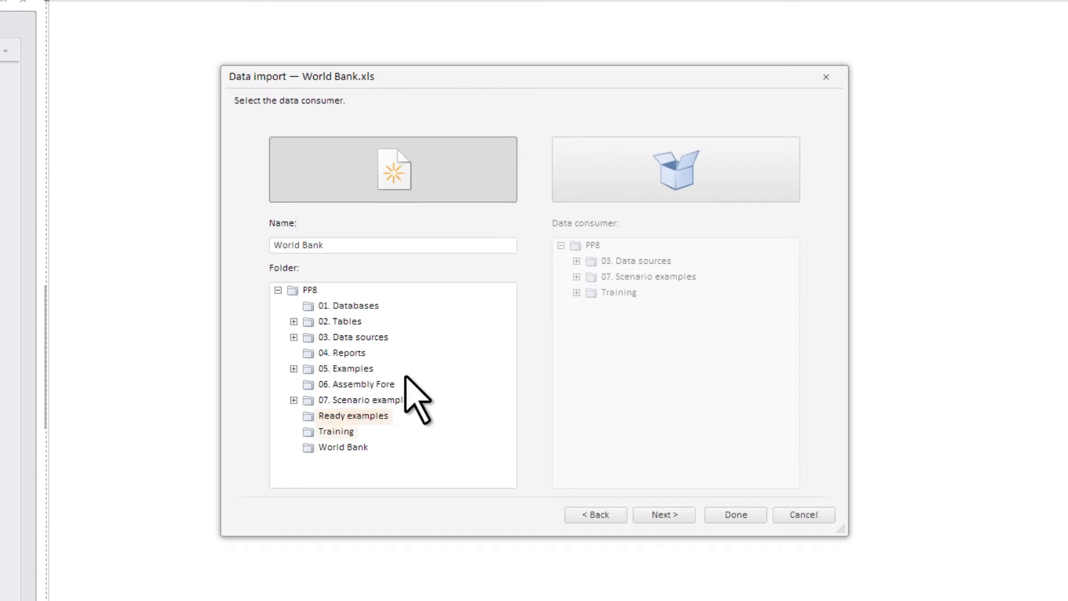
click(355, 337)
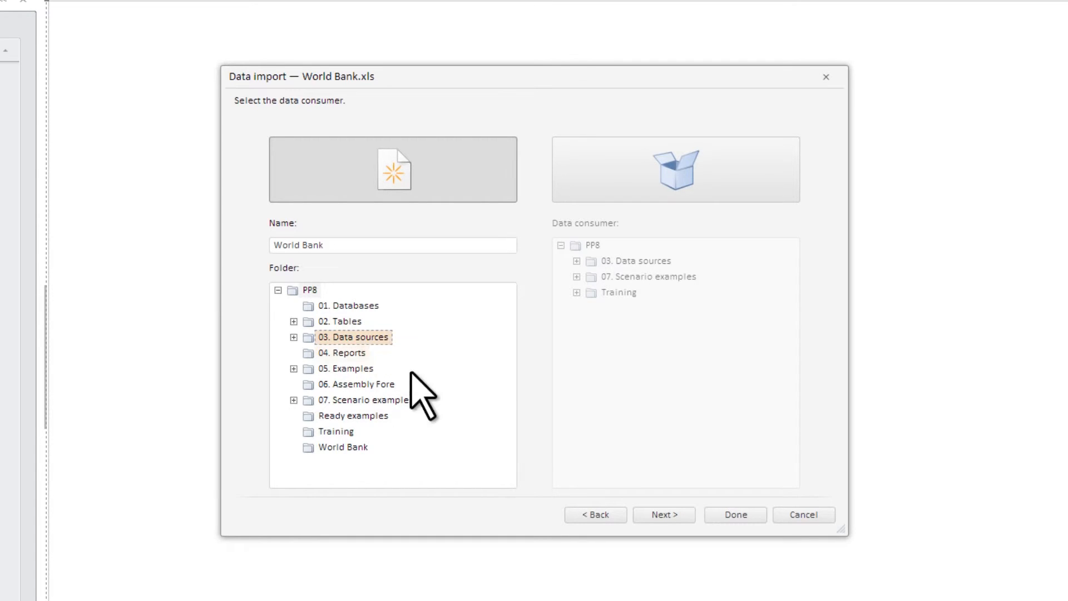
click(675, 514)
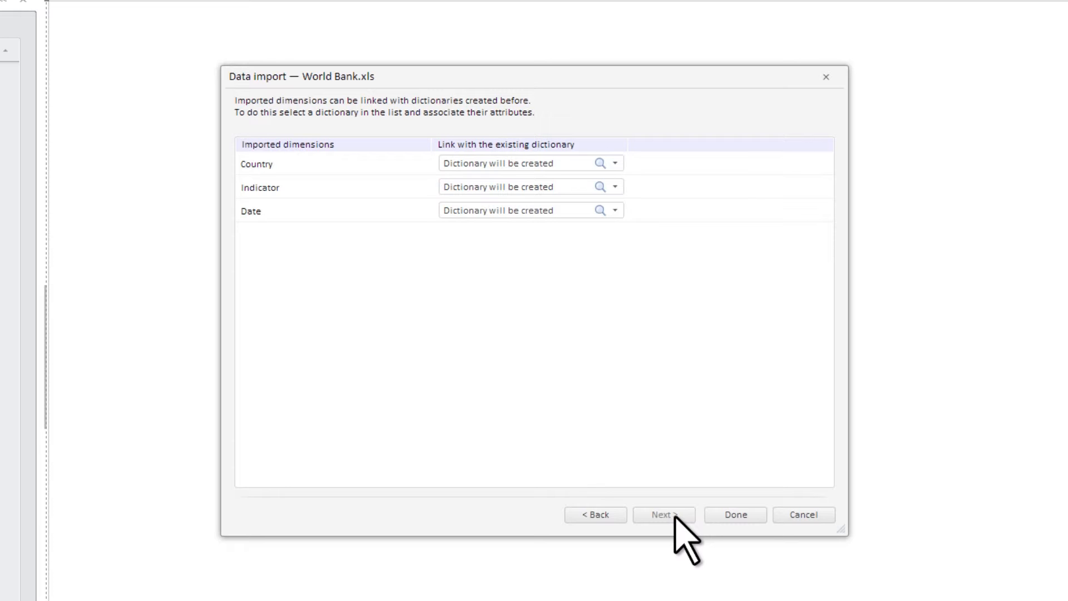
Link the imported Country dimension to the COUNTRY dictionary in the MDM repository and complete the data import
click(615, 163)
click(449, 244)
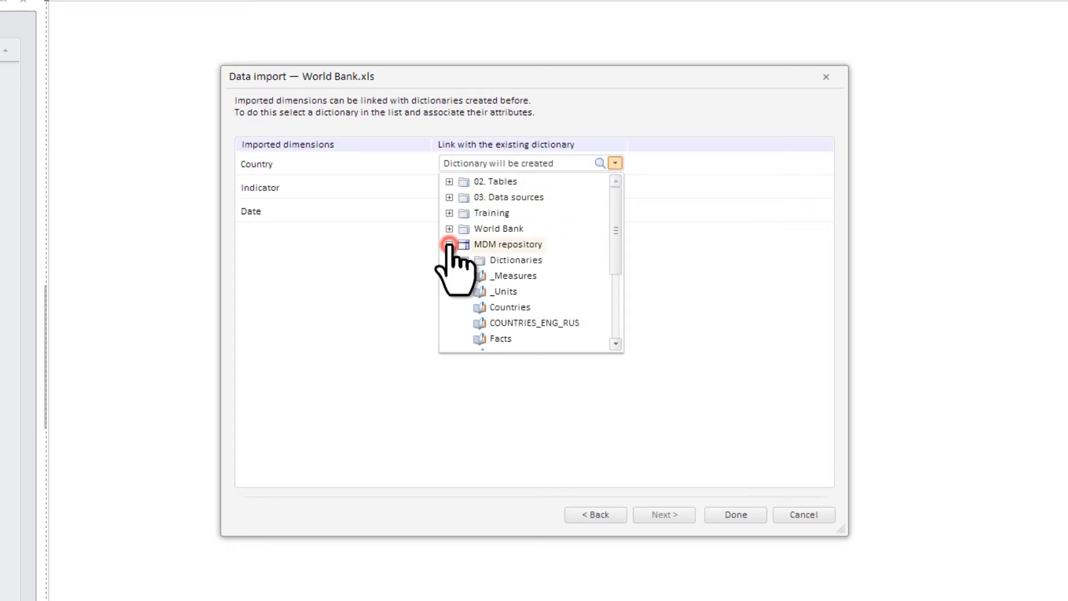
double_click(482, 261)
click(536, 292)
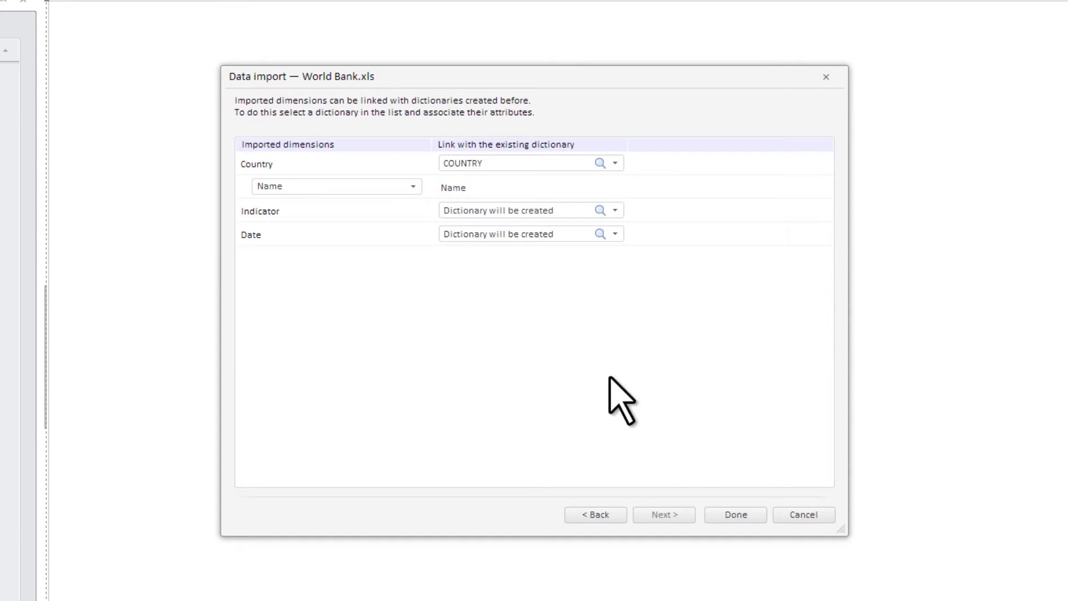
click(746, 518)
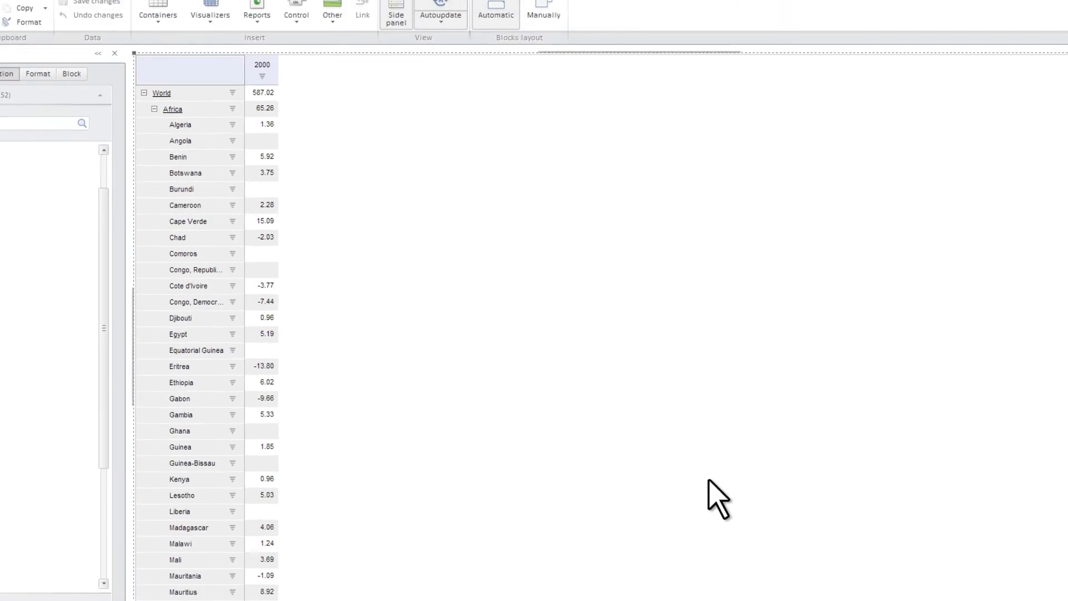
Limit the Countries selection to all descendants of South America, leaving out World and the other regions
click(119, 561)
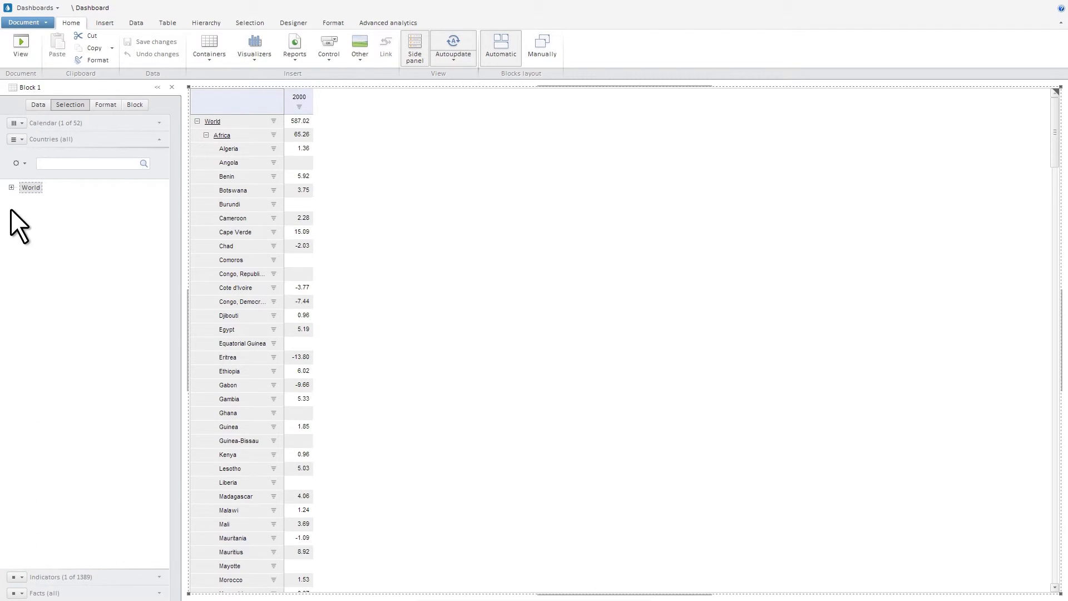
click(10, 188)
right_click(25, 188)
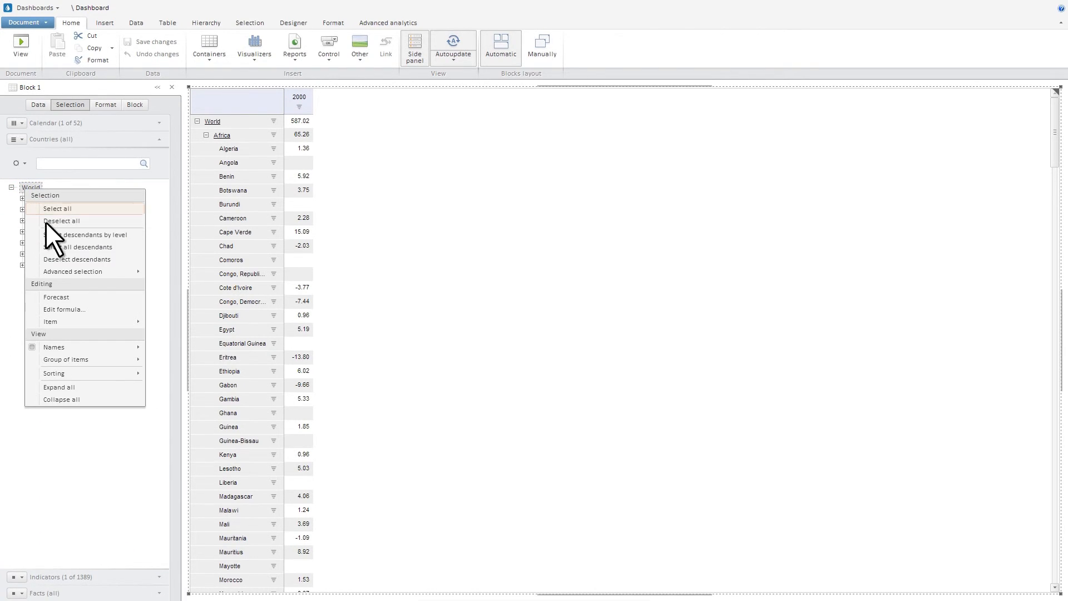
click(90, 258)
click(22, 265)
right_click(48, 266)
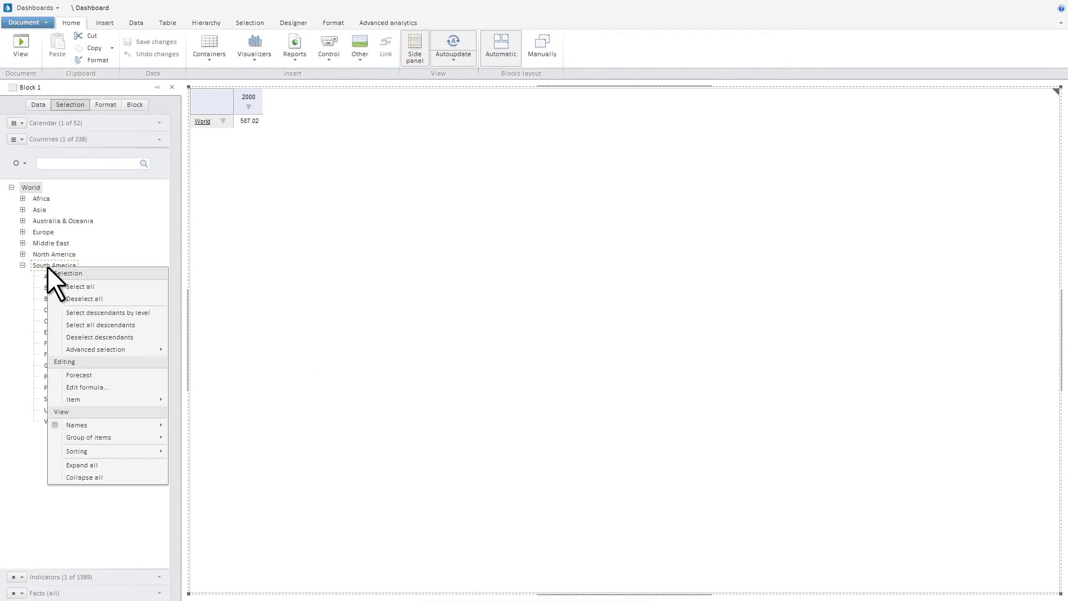
click(111, 326)
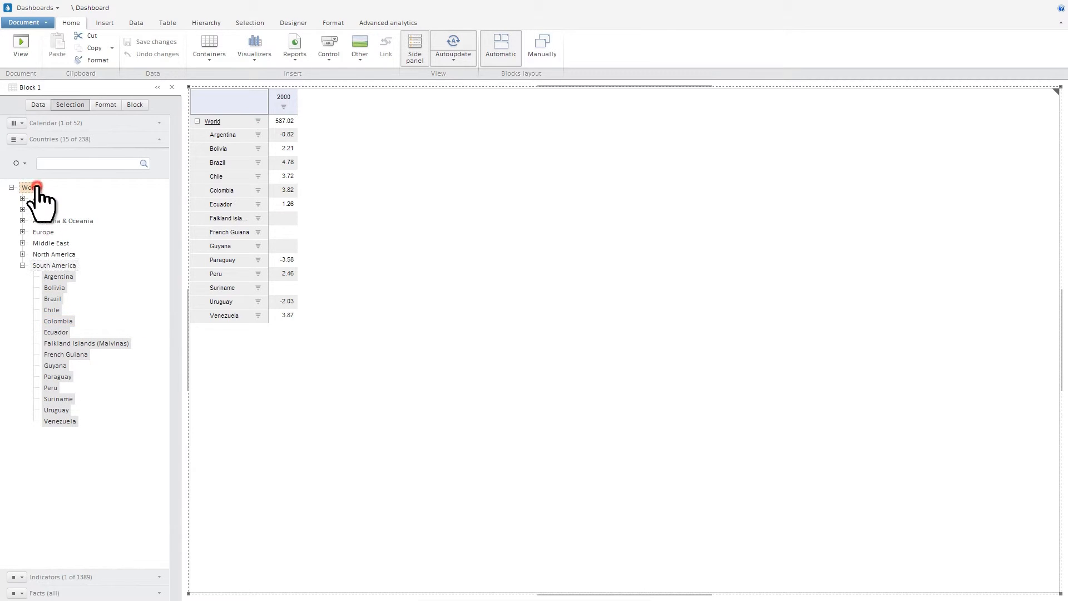
Select the years 2000 through 2010 in the Calendar dimension
click(85, 125)
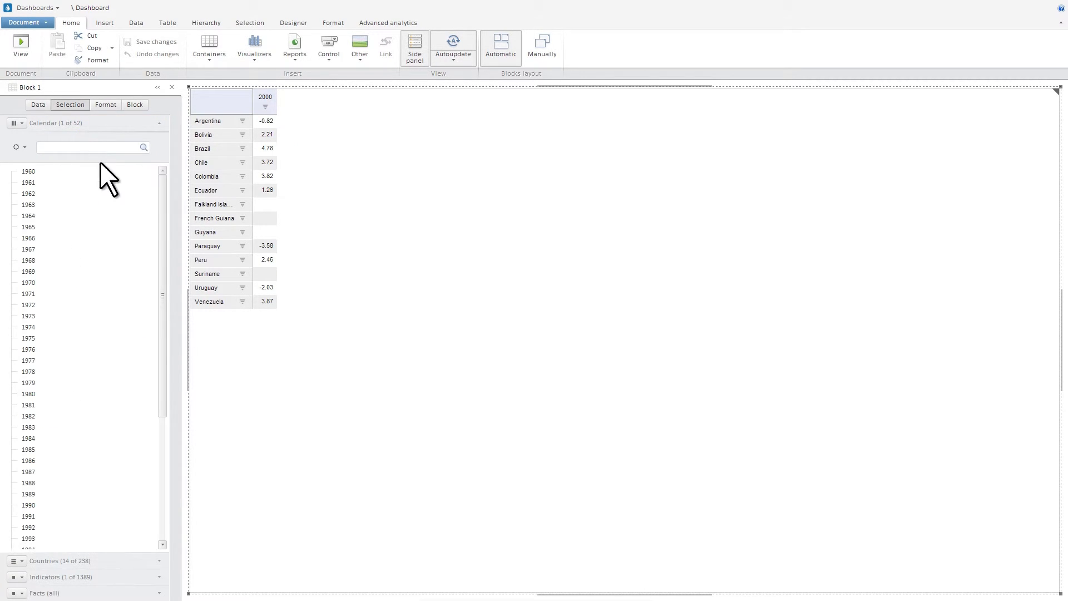
drag(166, 250, 164, 422)
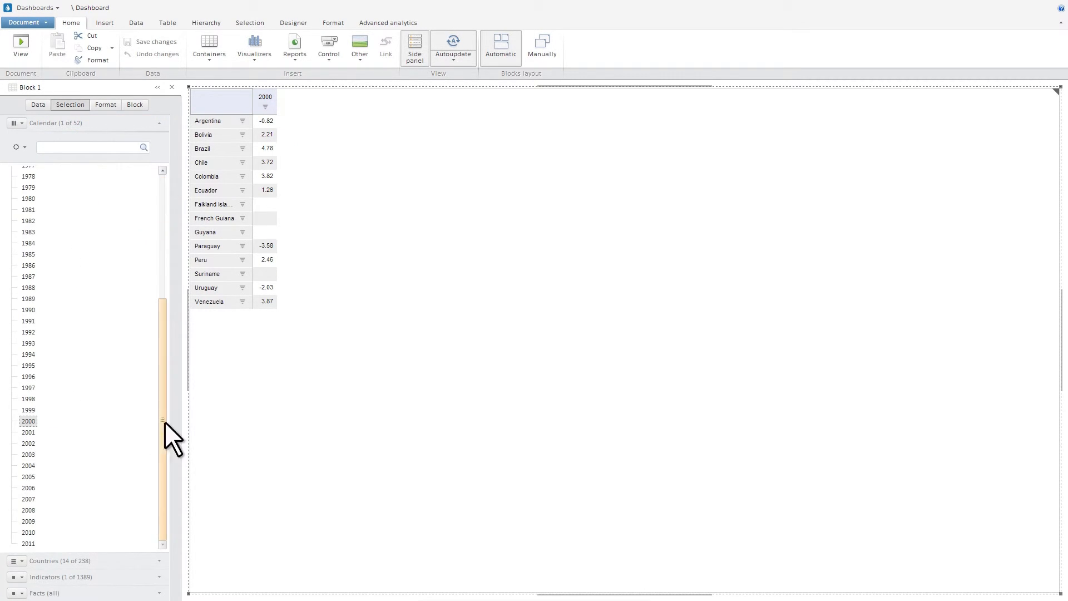
click(29, 421)
shift+click(28, 533)
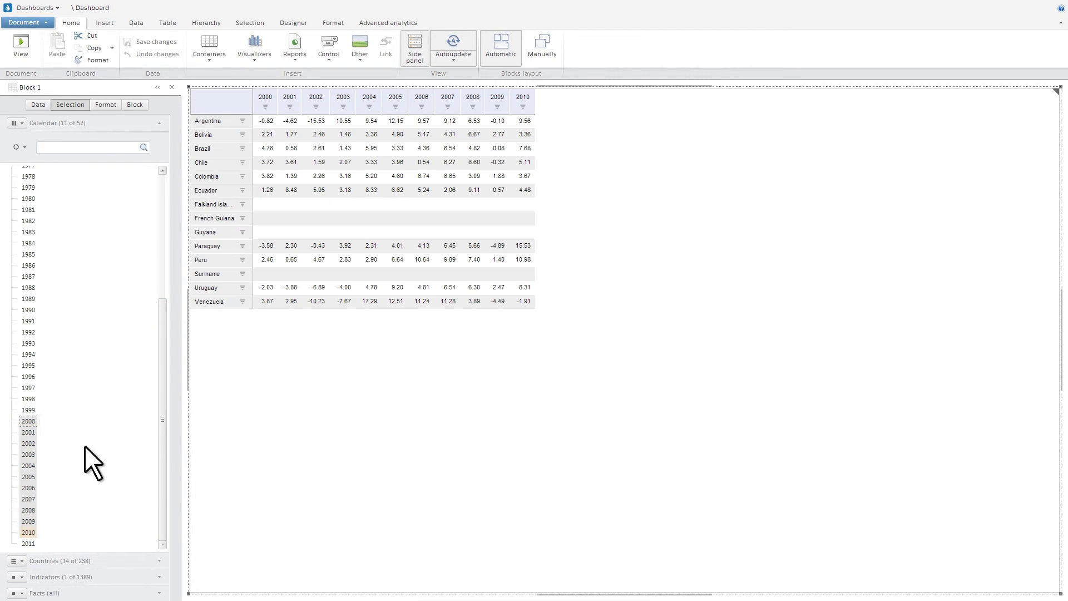
Filter the table to hide empty cells
click(300, 25)
click(89, 55)
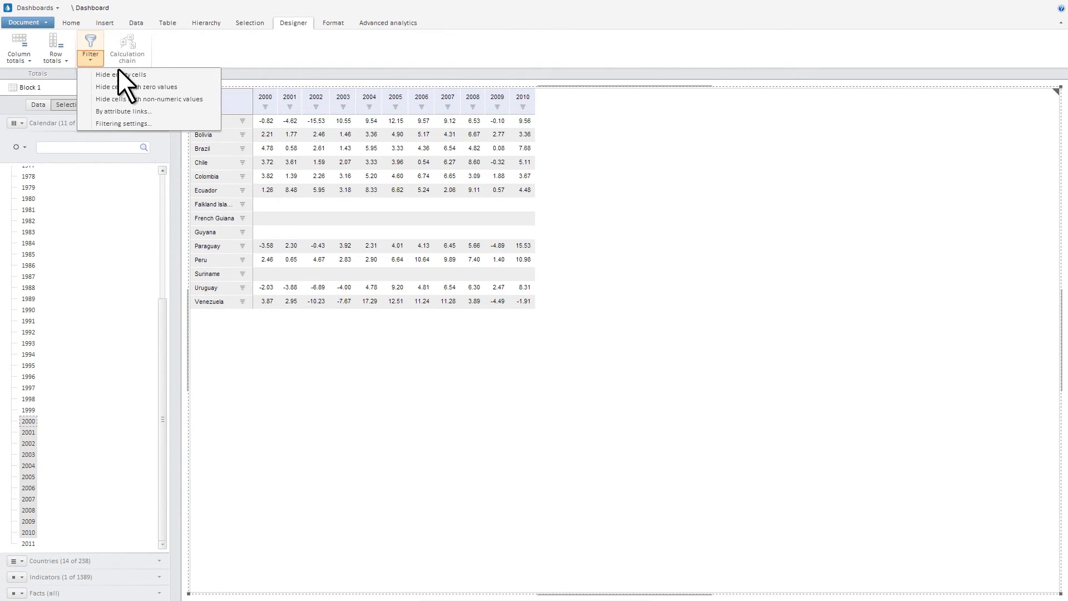
click(159, 76)
Change the table block's visualizer type to a column chart
right_click(219, 99)
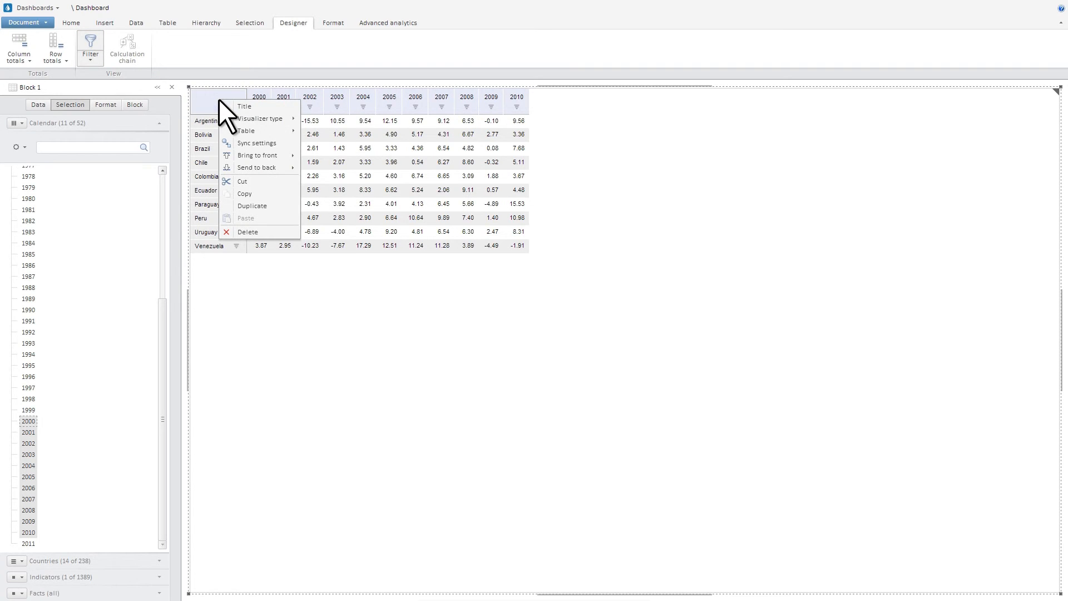
mouse_move(255, 120)
click(346, 145)
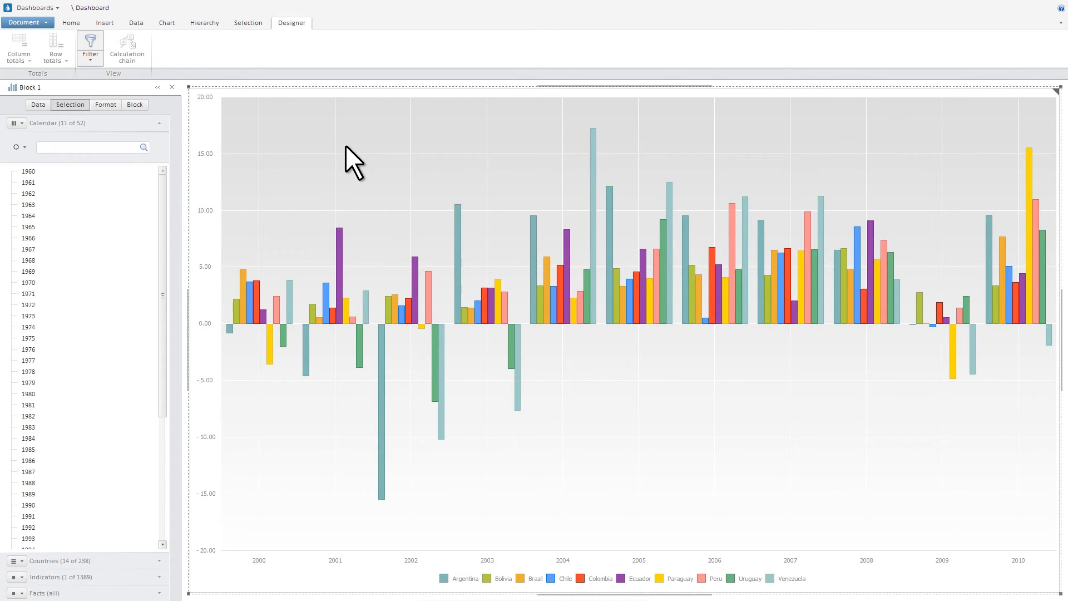
Save the new document as Dashboard in the 04. Reports folder
click(45, 21)
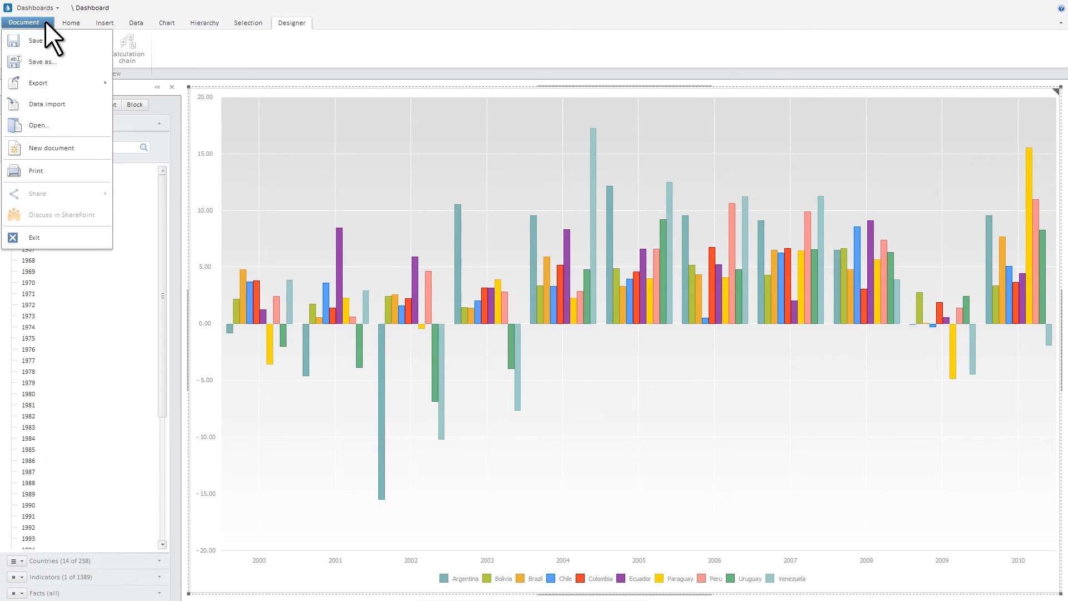
click(53, 46)
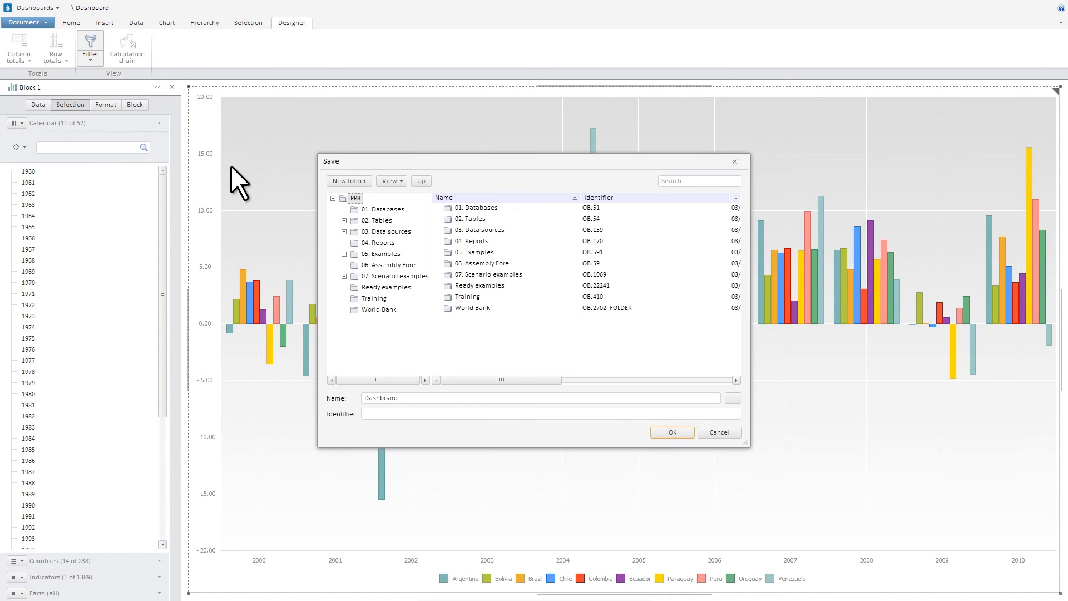
click(399, 241)
click(683, 435)
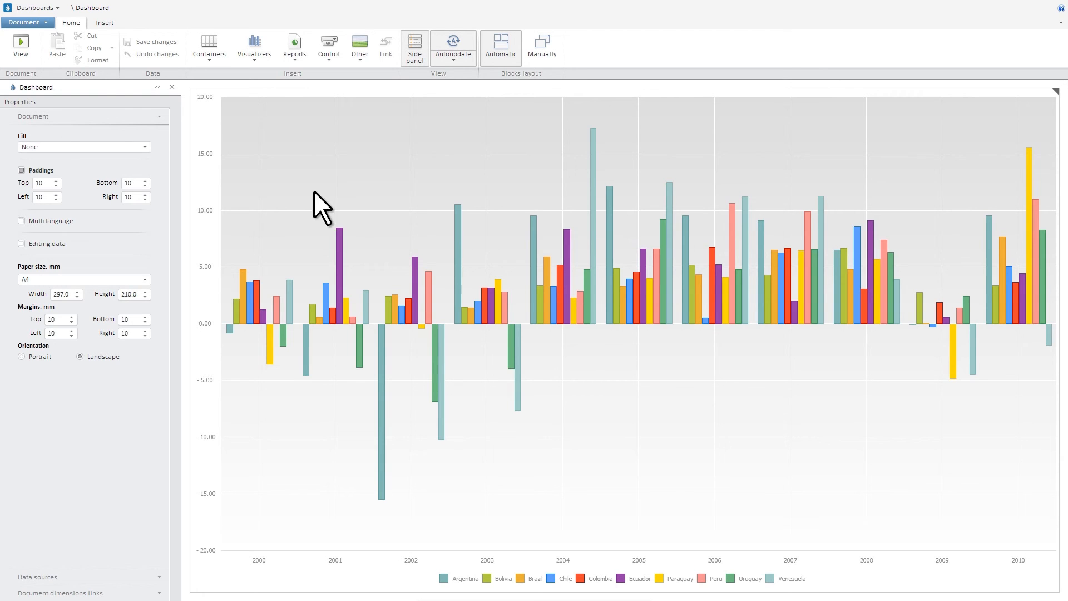
Export the dashboard as a PowerPoint presentation (*.pptx) and open the downloaded Dashboard.PPTX file
click(49, 23)
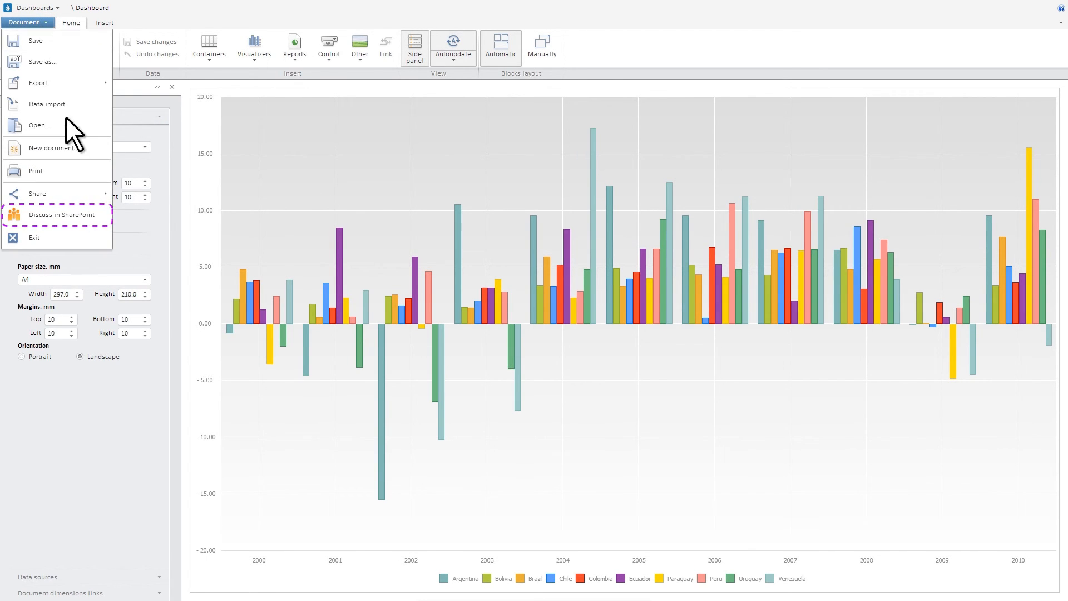
mouse_move(69, 199)
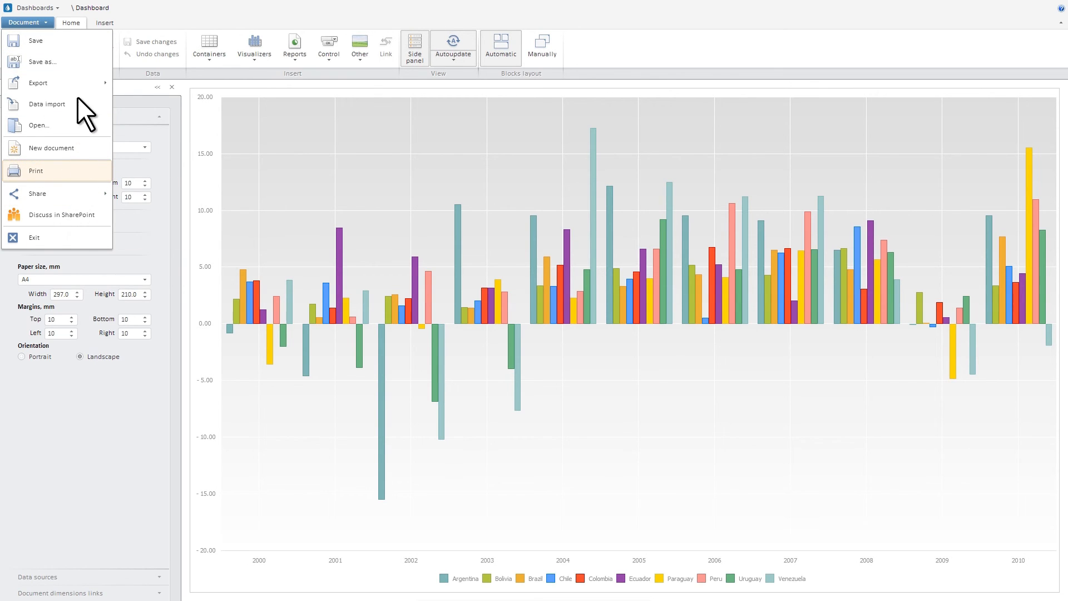
mouse_move(78, 85)
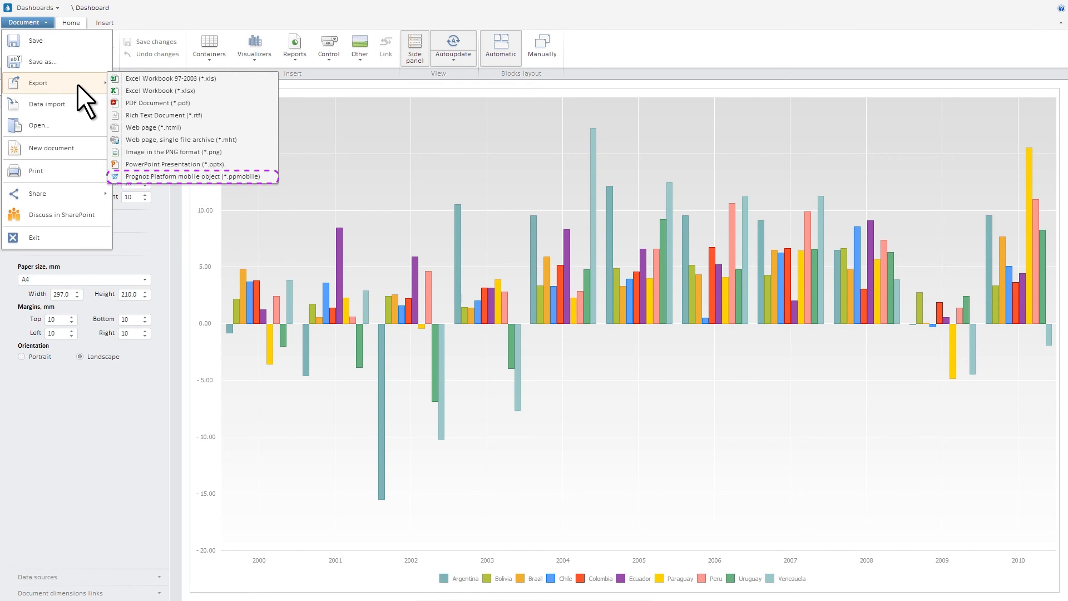
click(182, 165)
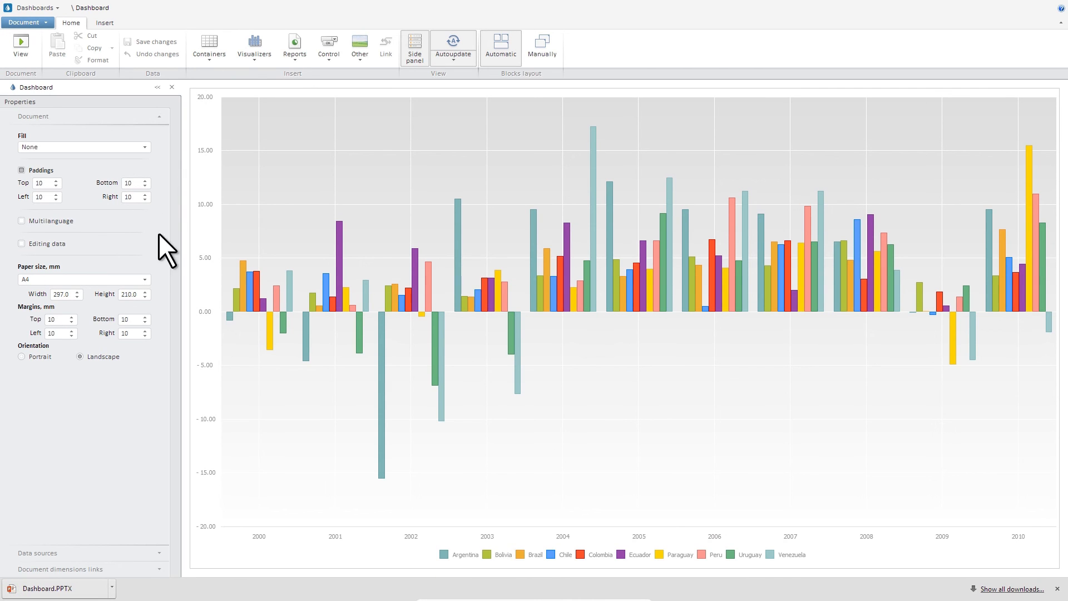
click(84, 589)
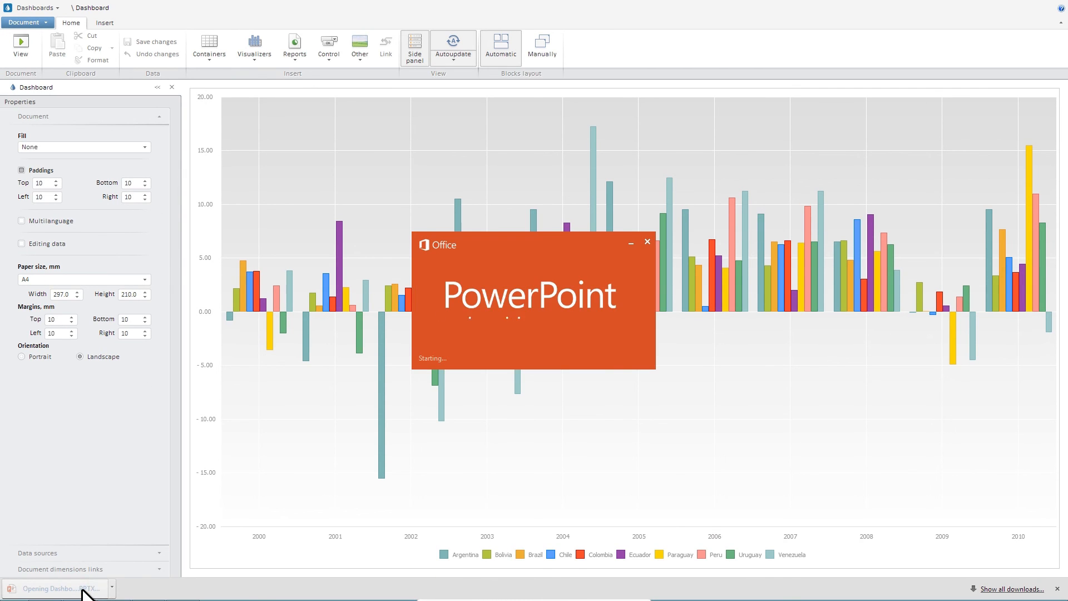